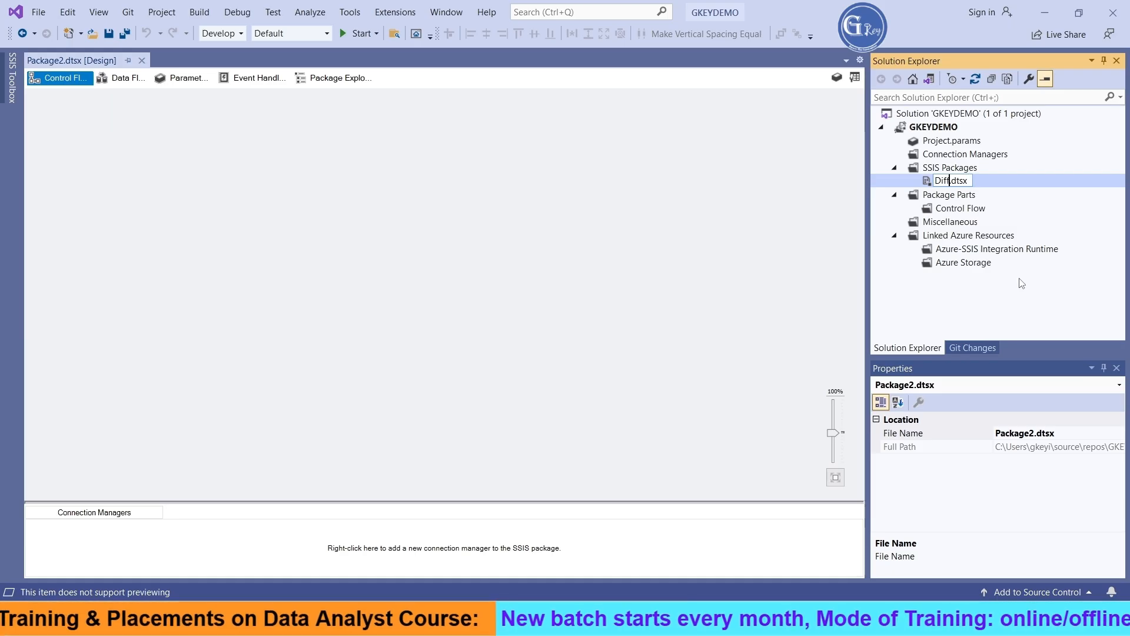
Rename the SSIS package file to Diff FlatFile Formats.dtsx and accept reloading all externally changed files
text(Flat)
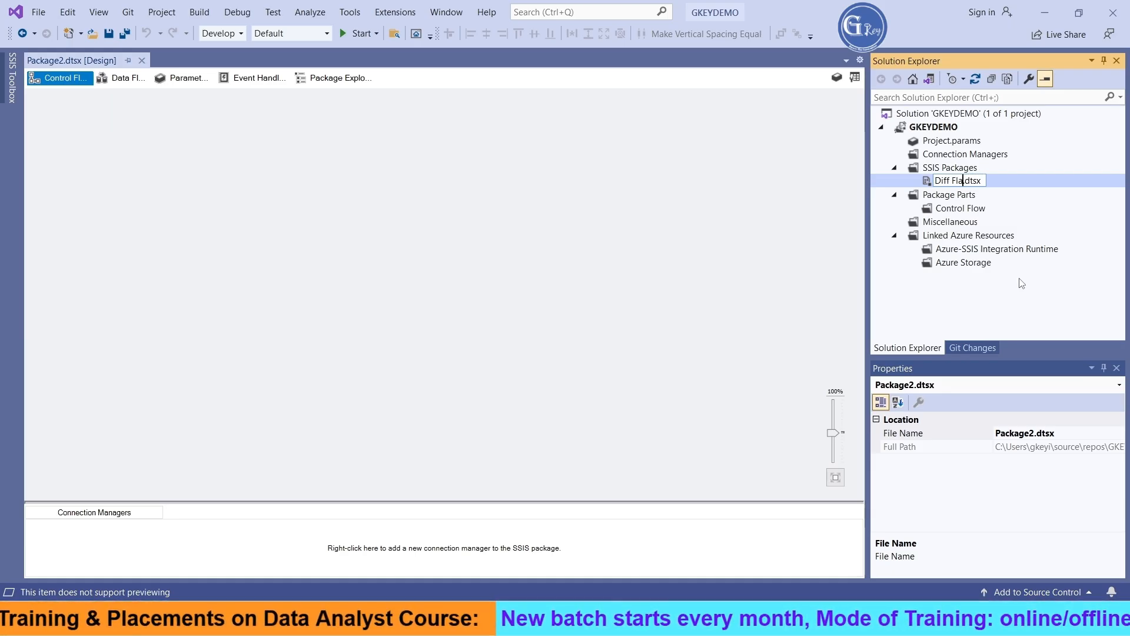
text(File )
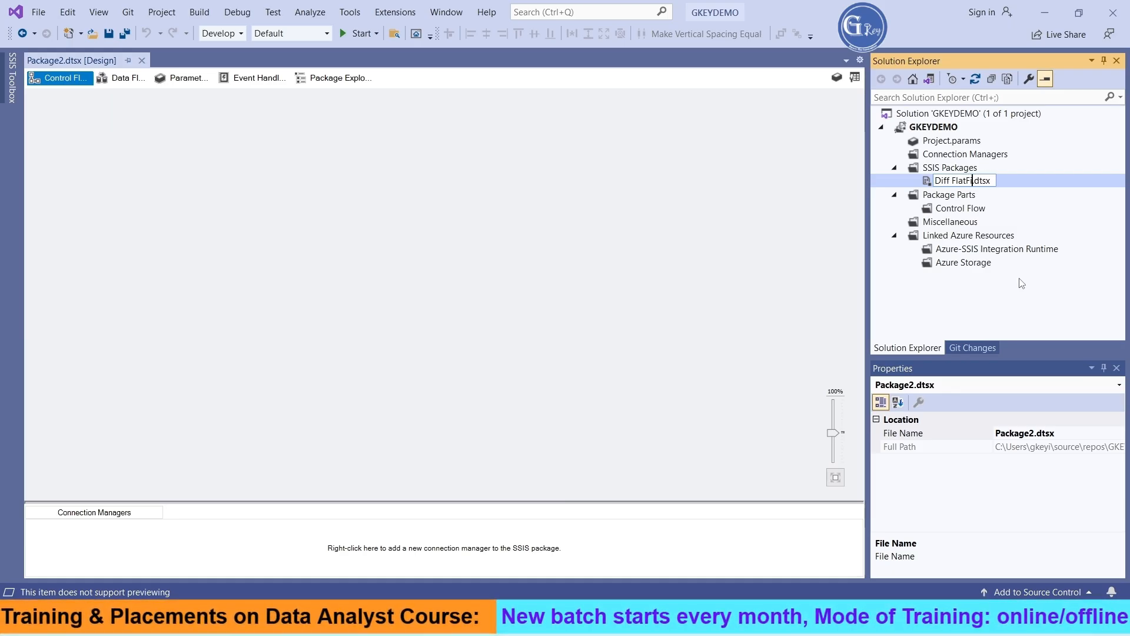
text(Forma)
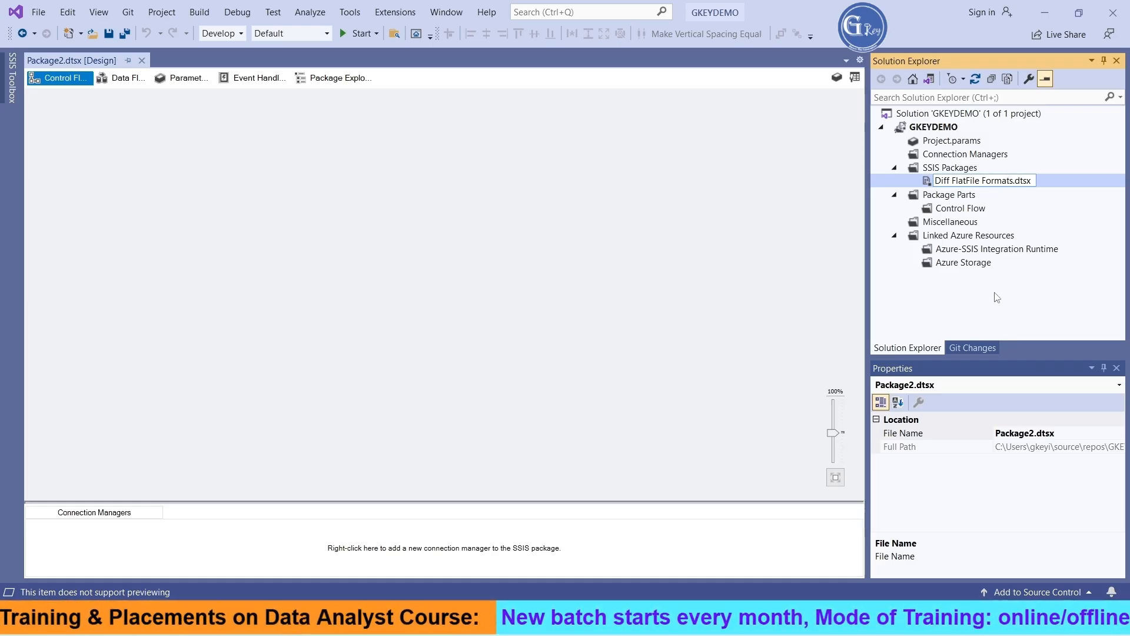
text(ts)
key(Return)
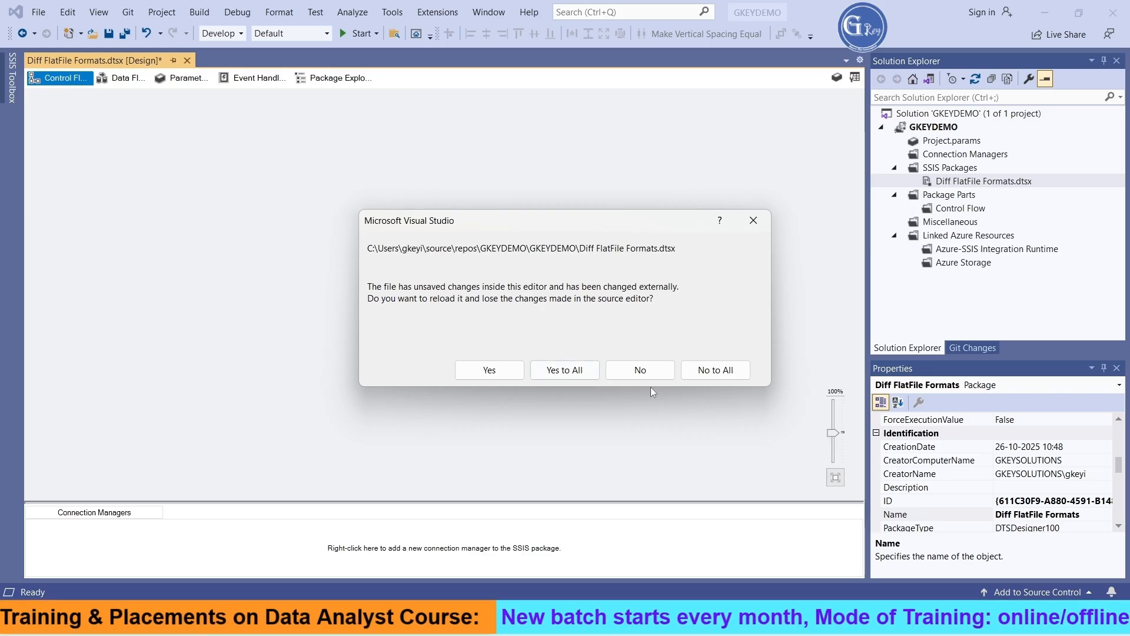
click(547, 377)
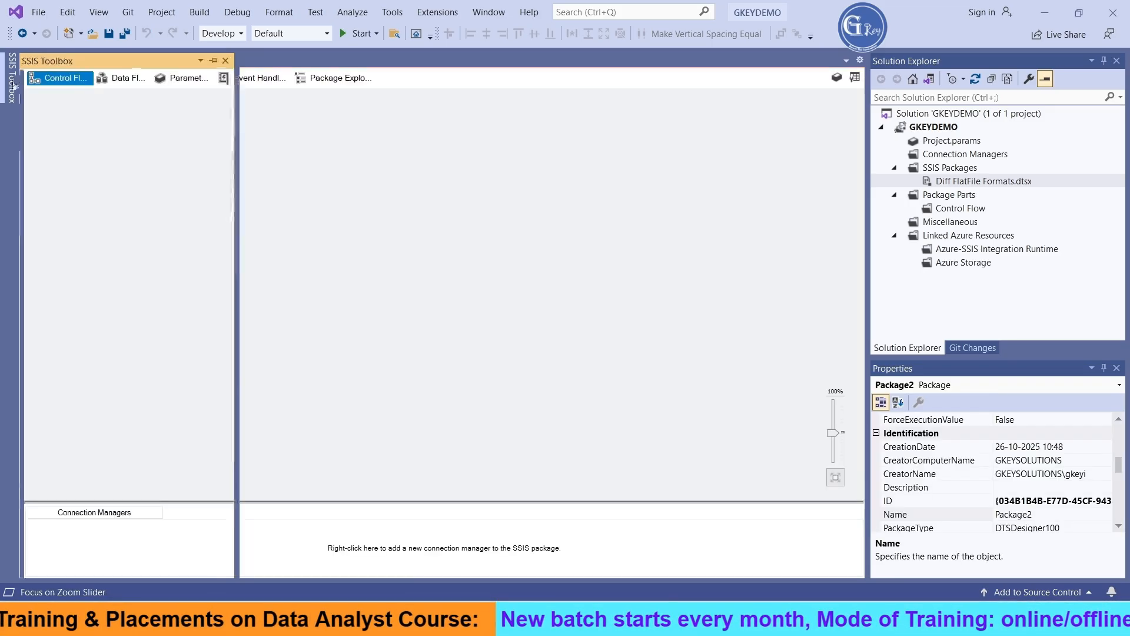
Add a Data Flow Task to the package's control flow and open it for editing
click(12, 74)
drag(73, 111, 86, 111)
drag(330, 132, 331, 134)
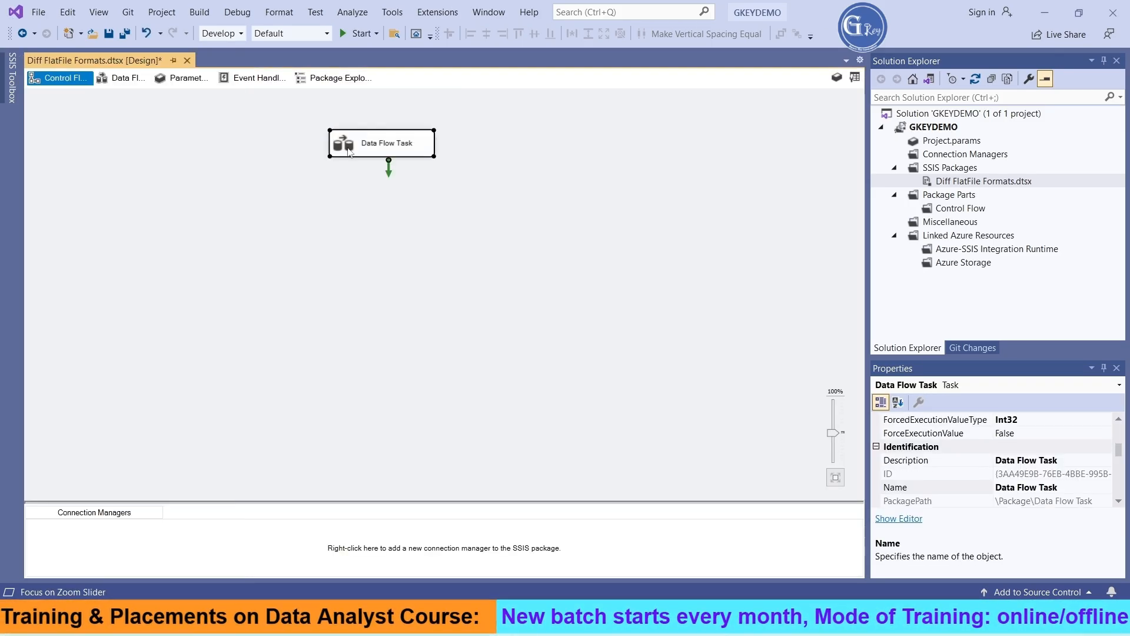
double_click(348, 147)
click(13, 94)
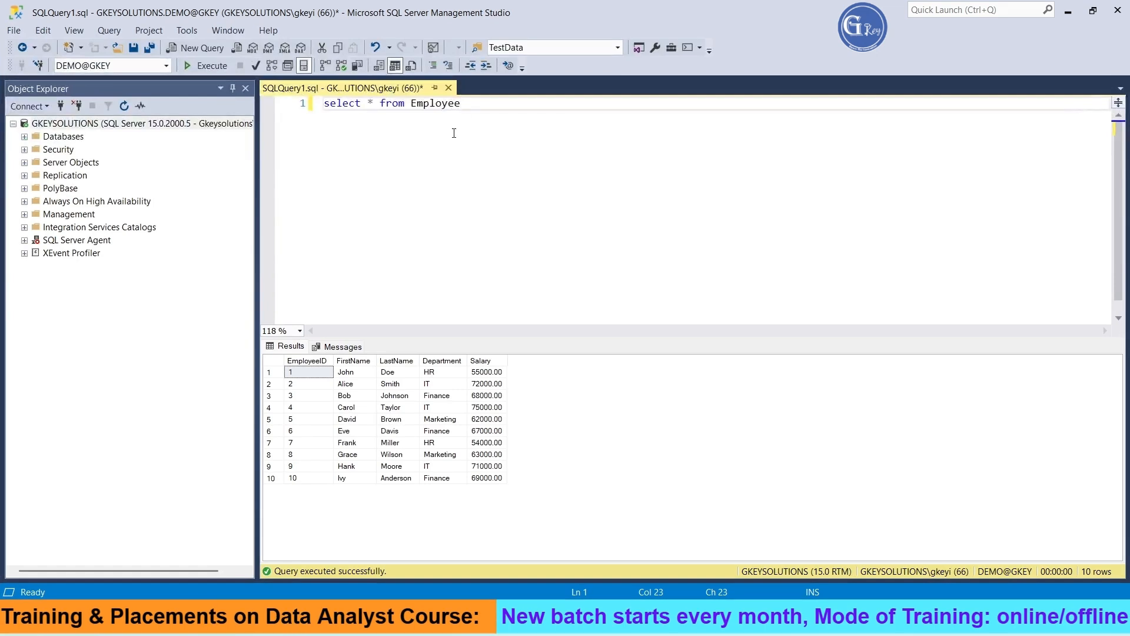
Examine the Employee table query and its database in SQL Server Management Studio
drag(496, 104, 261, 104)
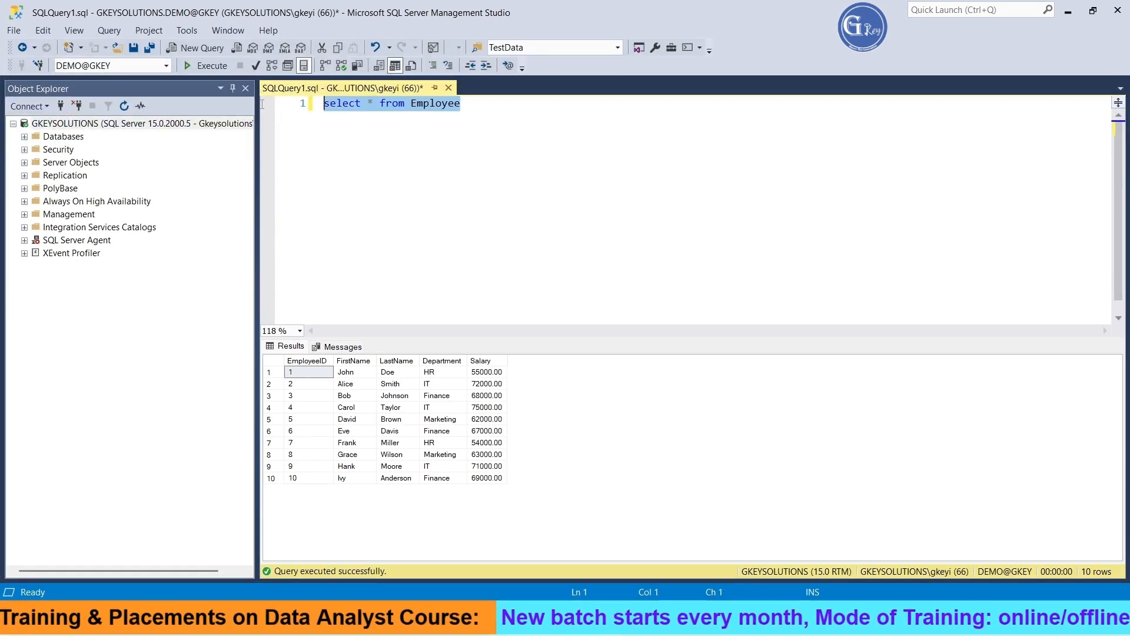
click(490, 149)
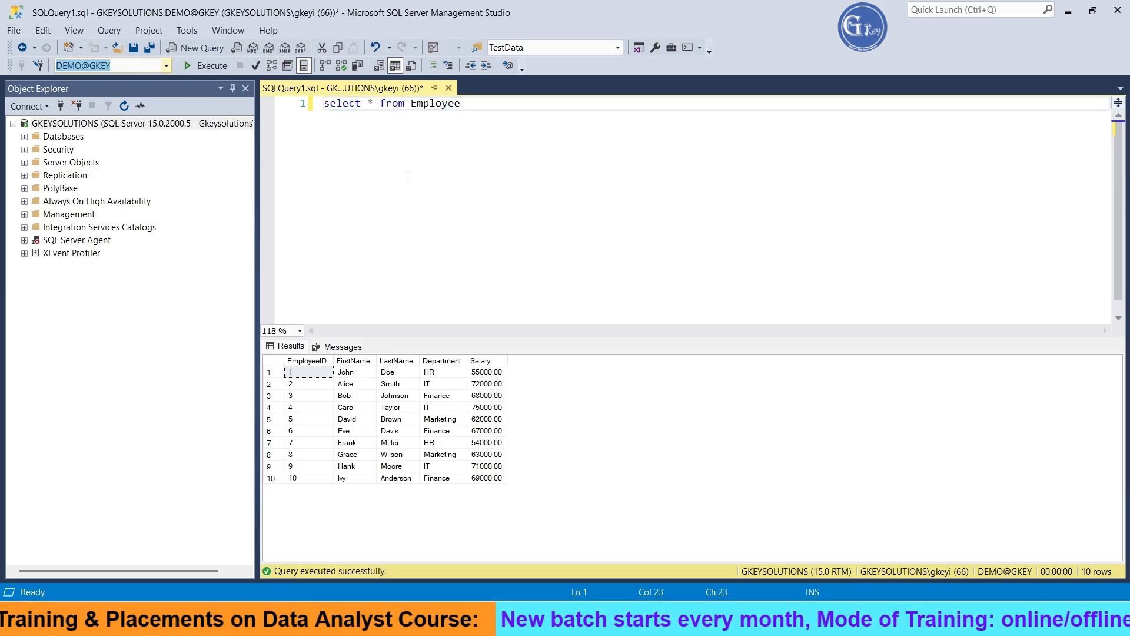
drag(461, 104, 411, 105)
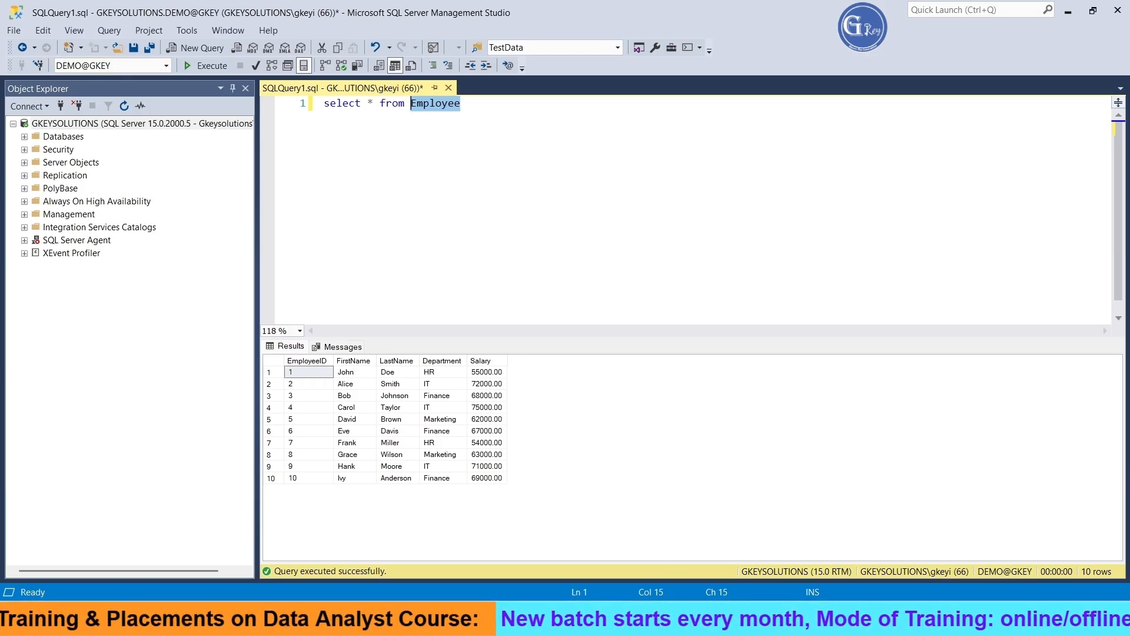
Switch back to Visual Studio and place an OLE DB Source on the data flow canvas
mouse_move(755, 623)
click(754, 565)
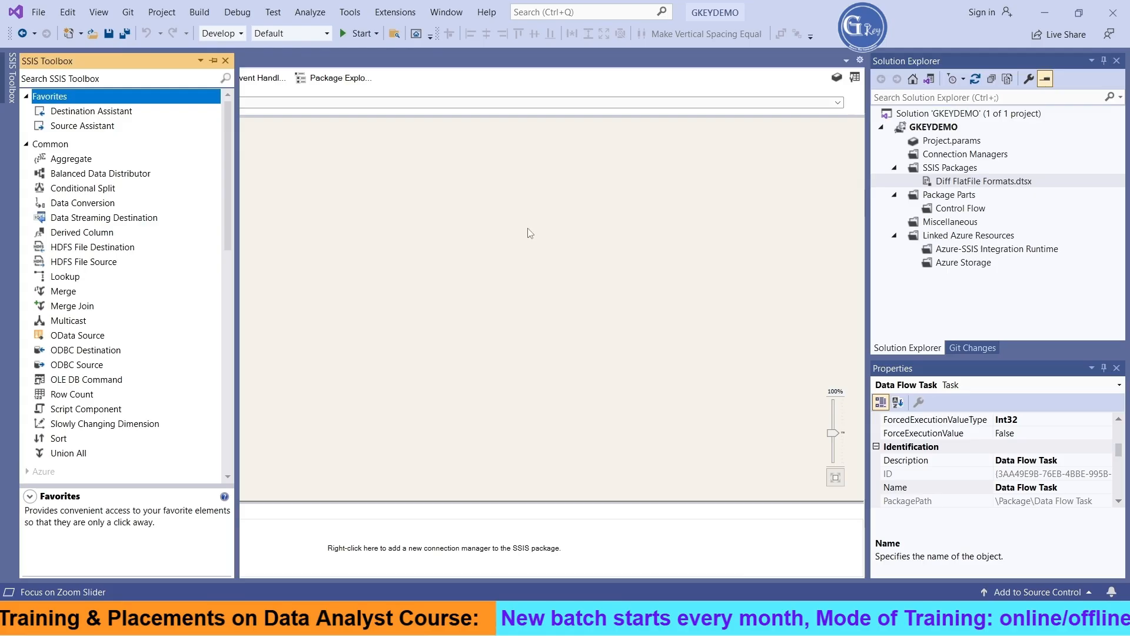
scroll(118, 340, down, 6)
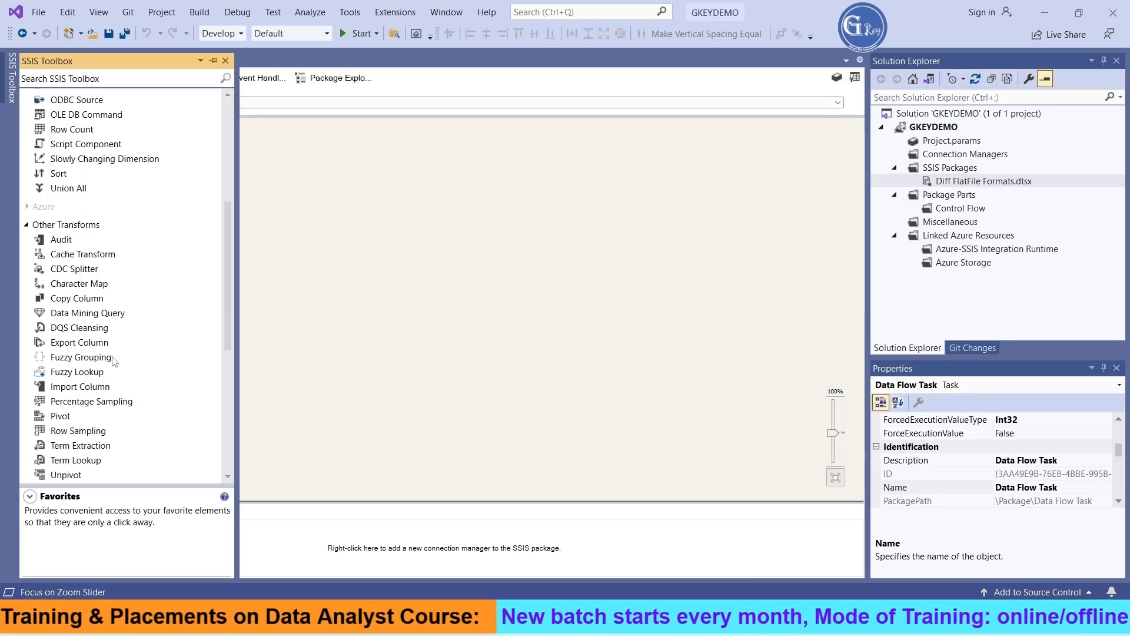
scroll(118, 360, down, 4)
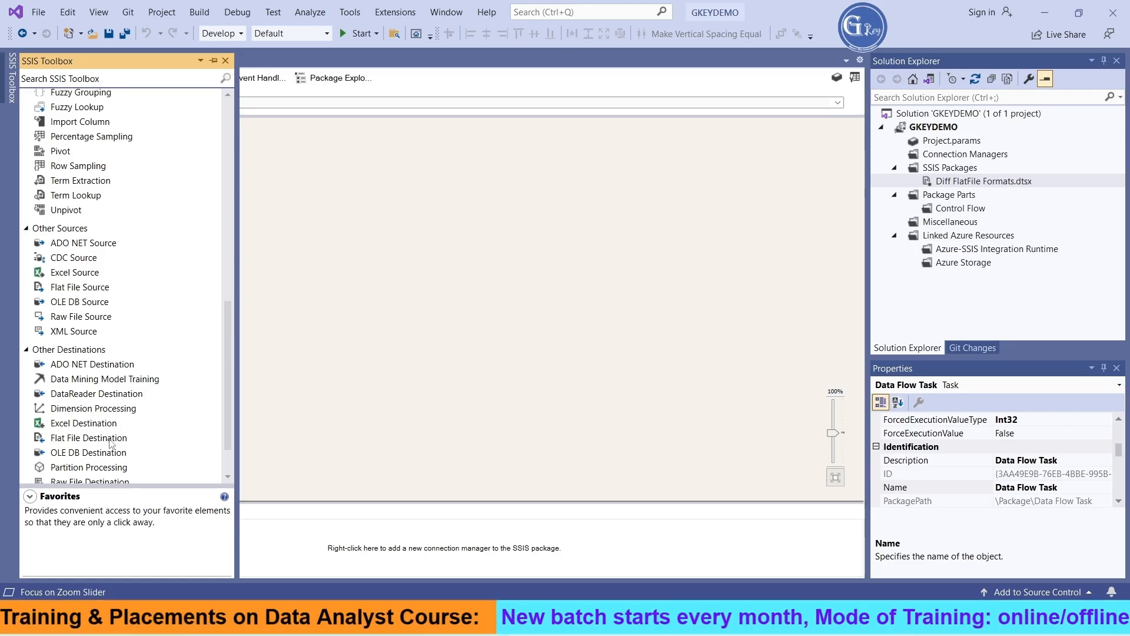
click(93, 306)
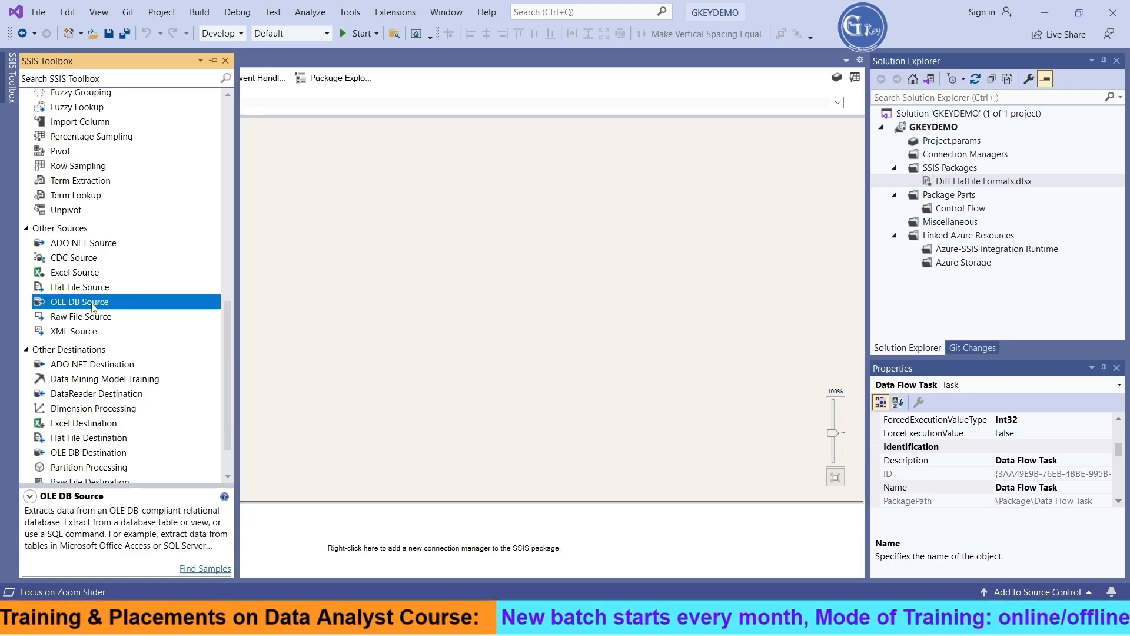
click(345, 160)
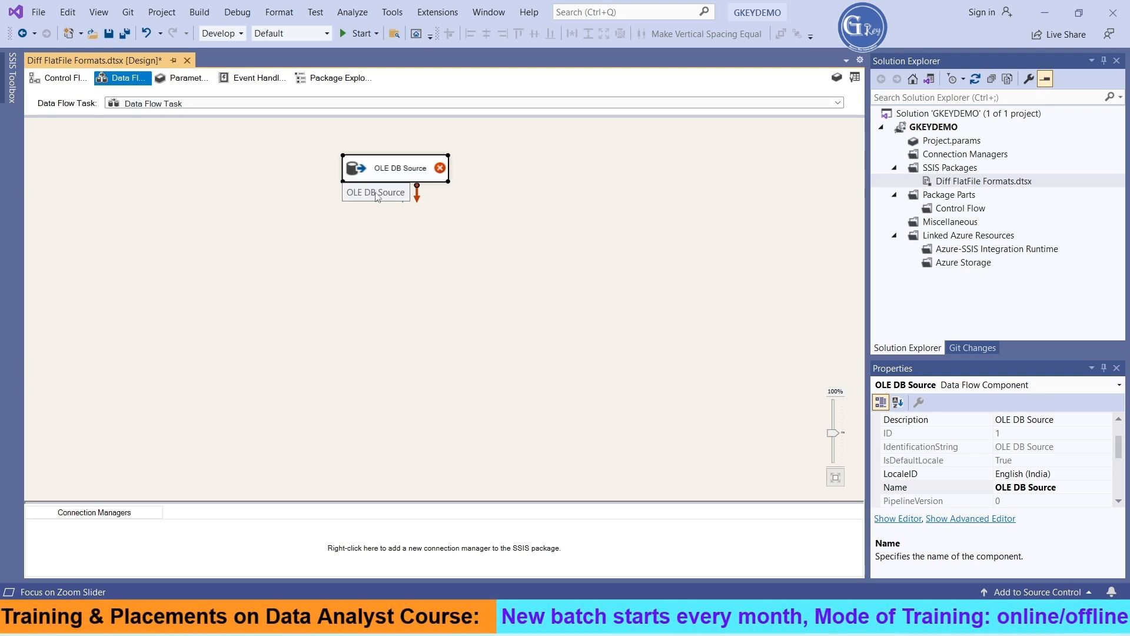
Assign a new connection manager to the OLE DB Source using the GKEYSOLUTIONS.DEMO@GKEY data connection
double_click(360, 177)
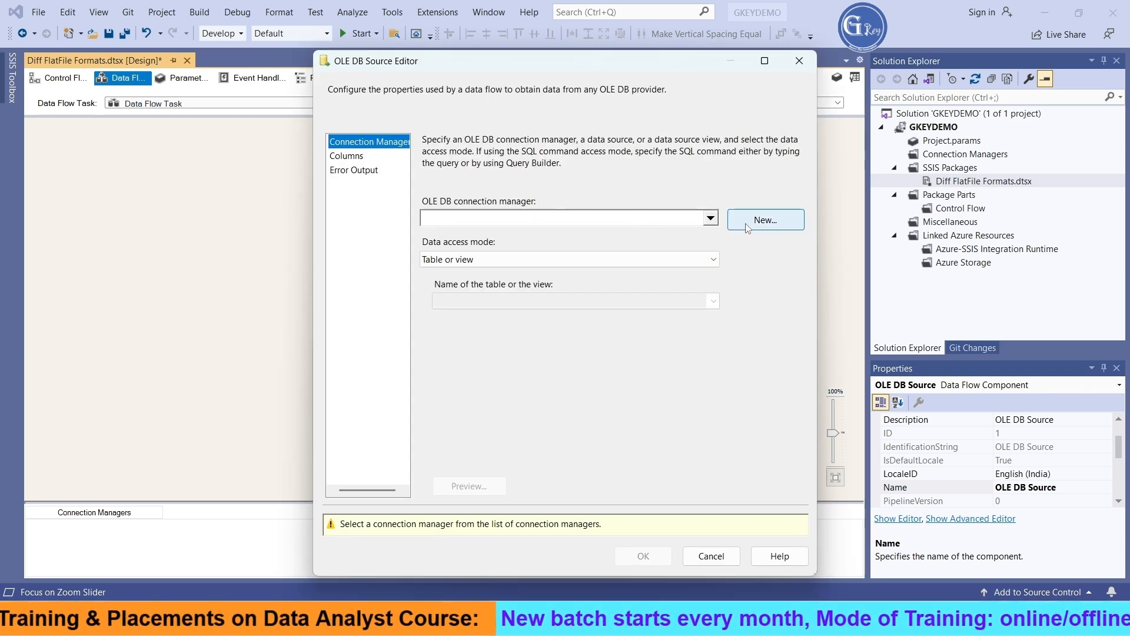
click(764, 222)
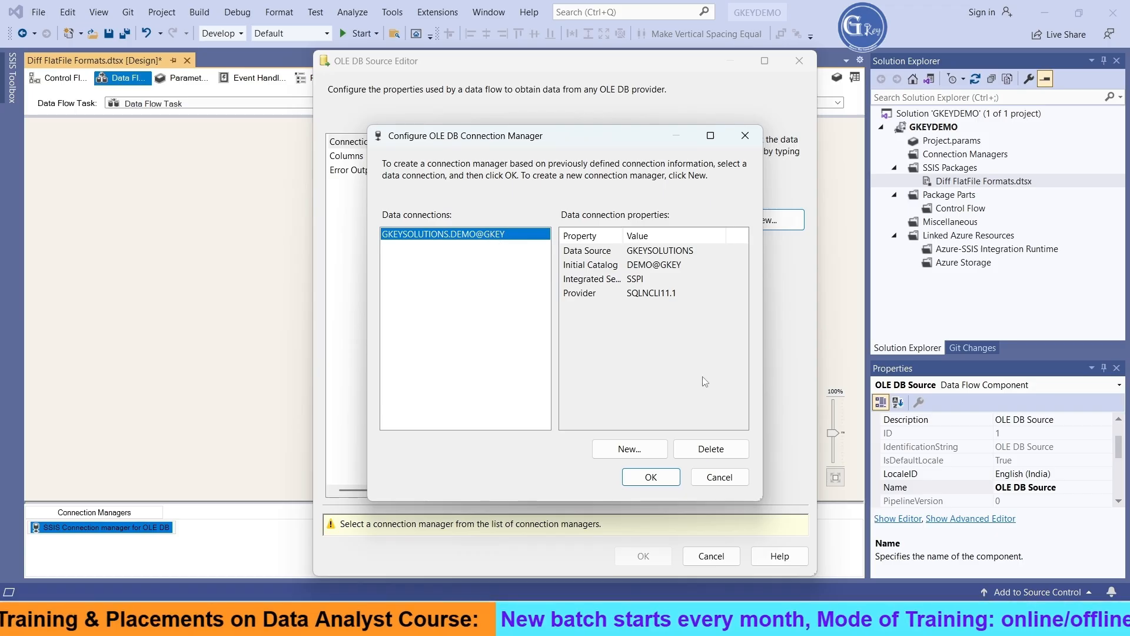
click(658, 481)
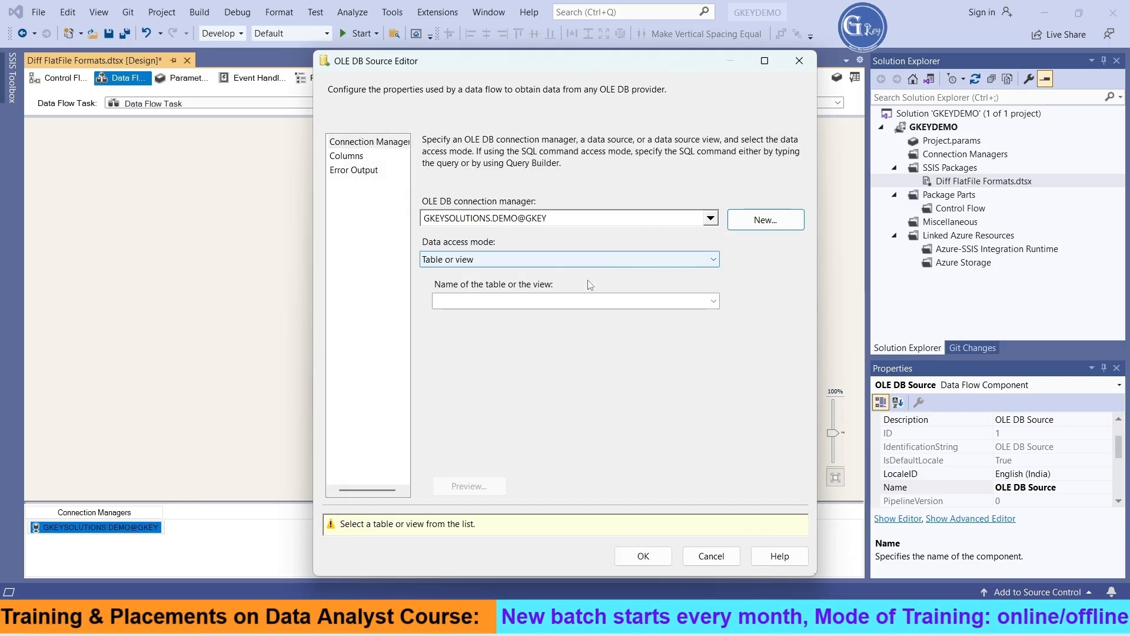
Set the source's data access mode to Table or view and select the [dbo].[Employee] table
click(607, 266)
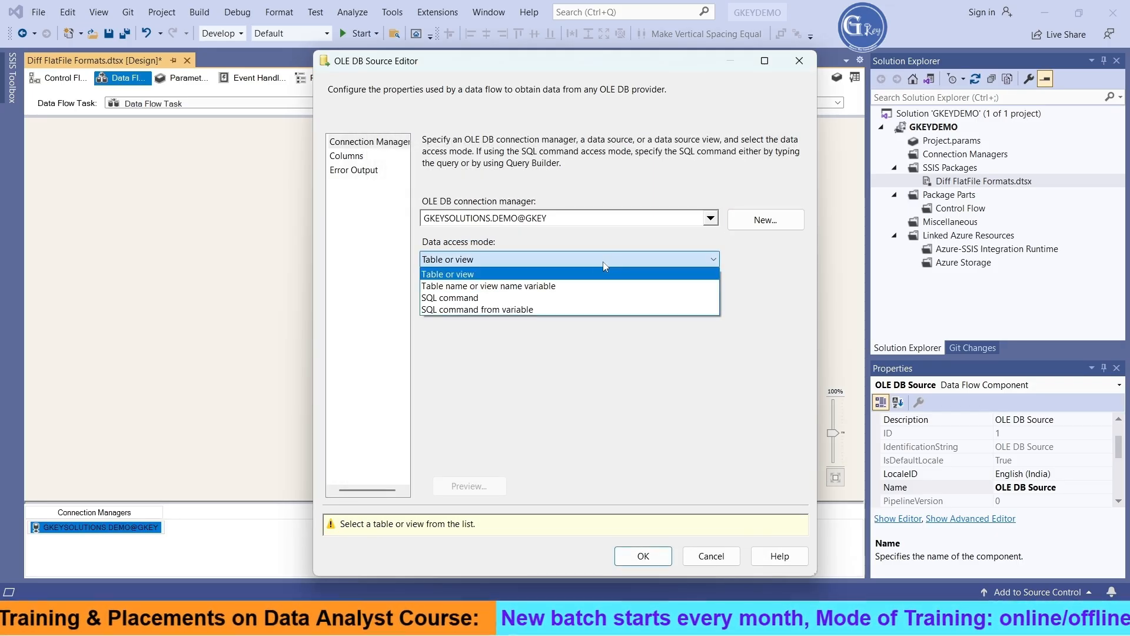
click(489, 274)
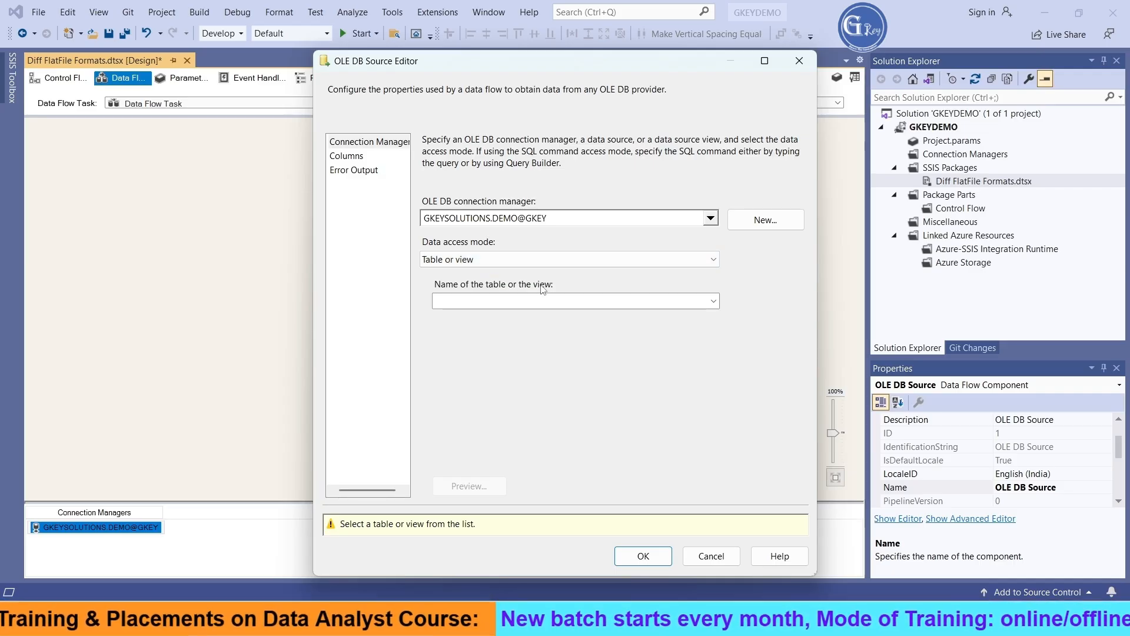
click(523, 262)
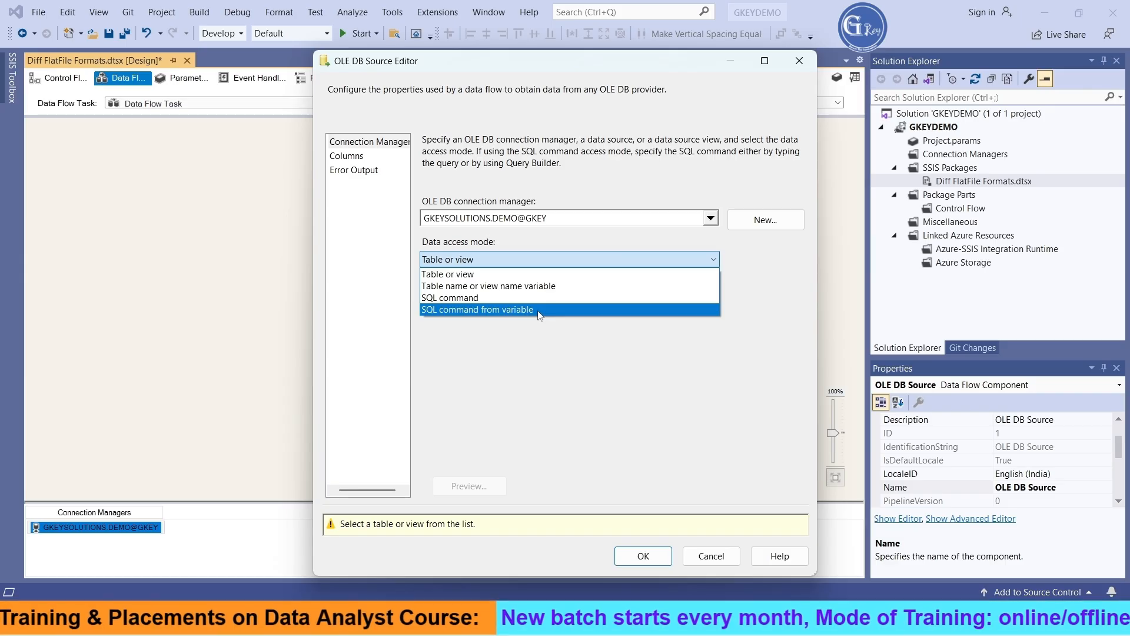
click(516, 275)
click(582, 301)
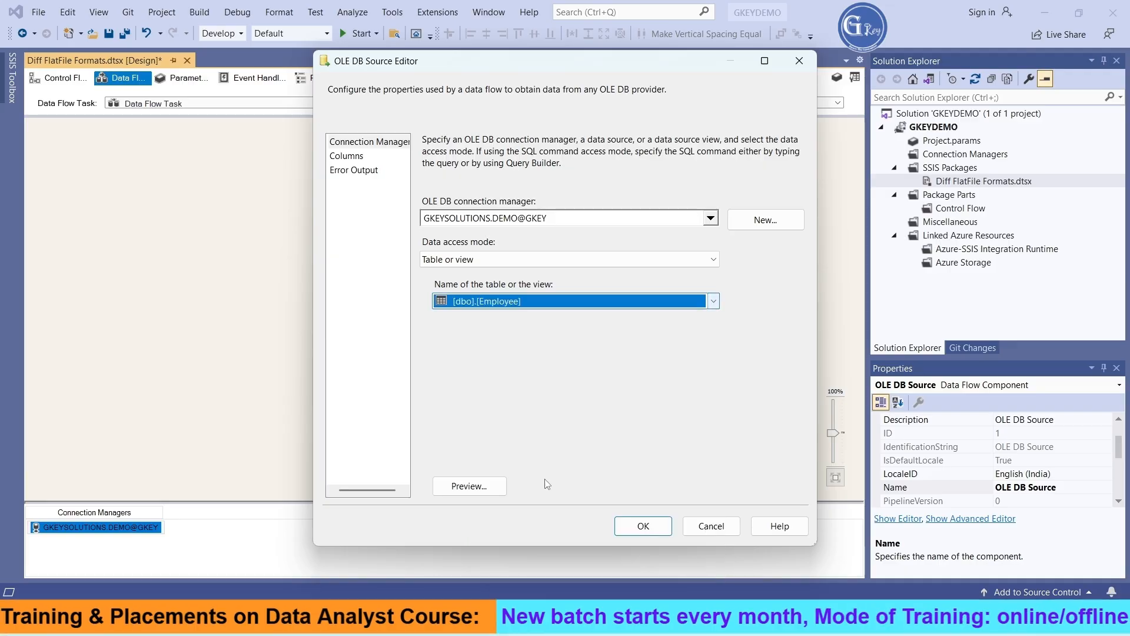
click(549, 485)
Preview the Employee rows and columns, and confirm the OLE DB Source settings
click(471, 485)
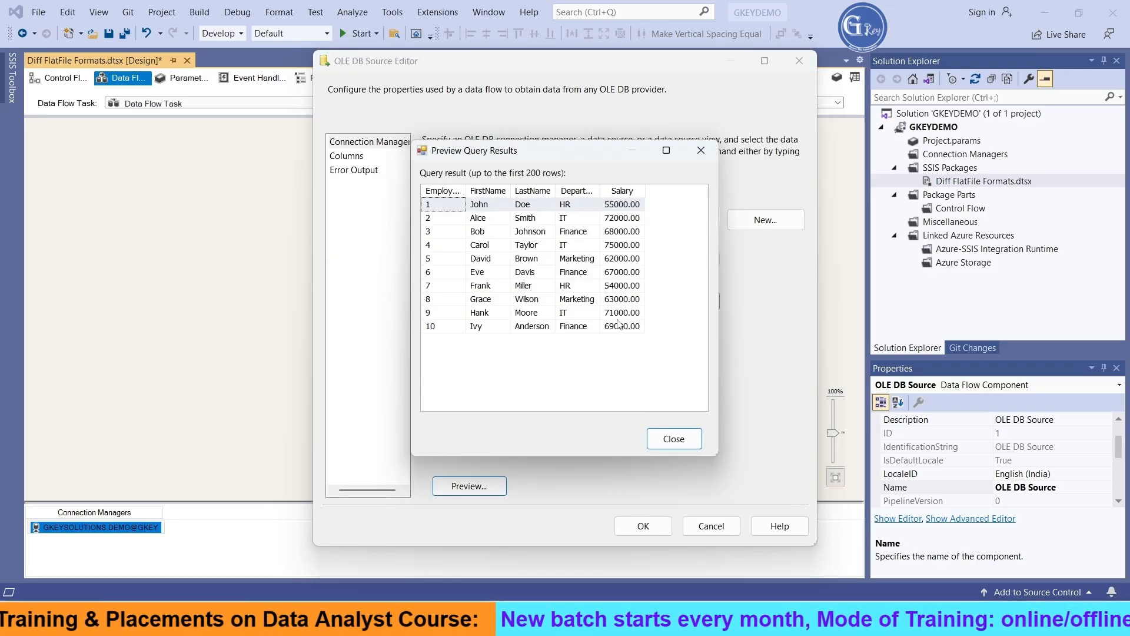
click(683, 446)
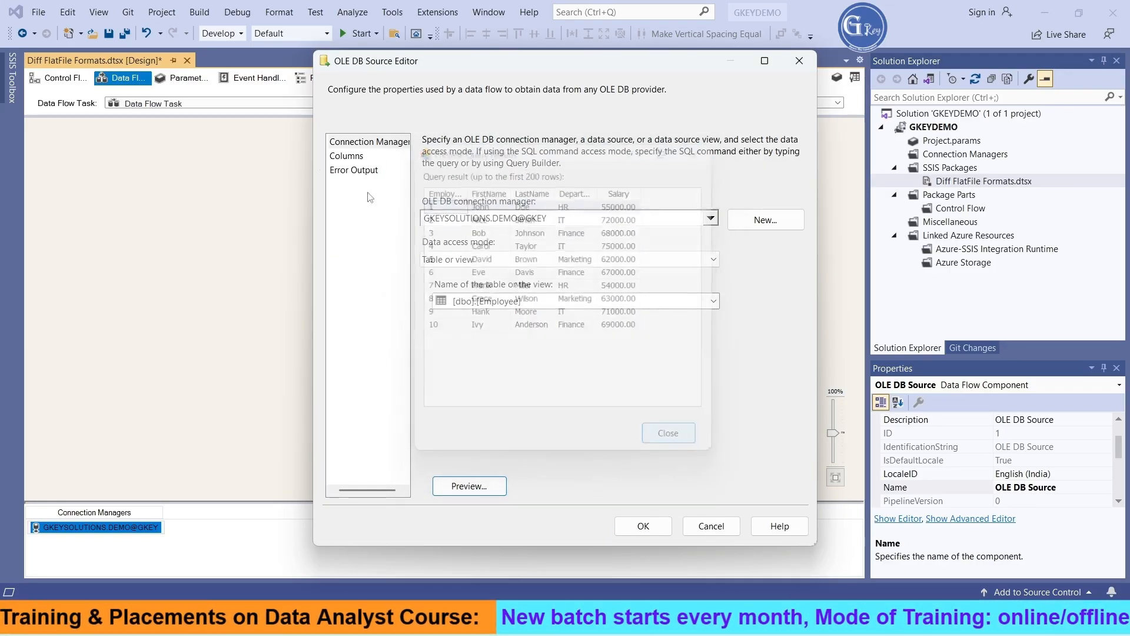
click(360, 157)
click(368, 142)
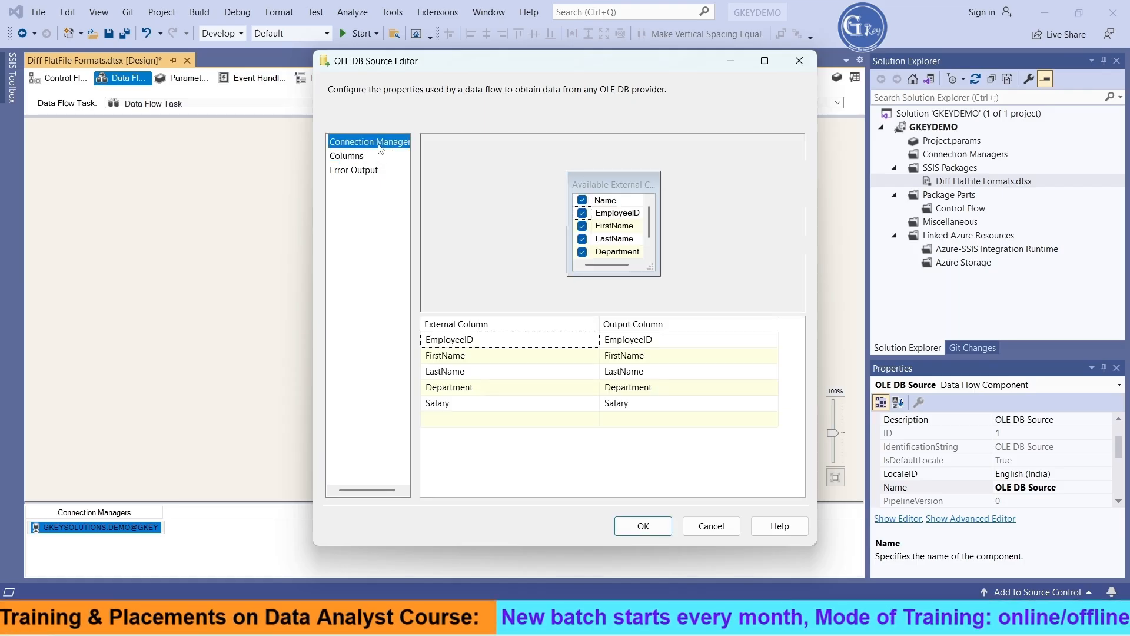
click(647, 526)
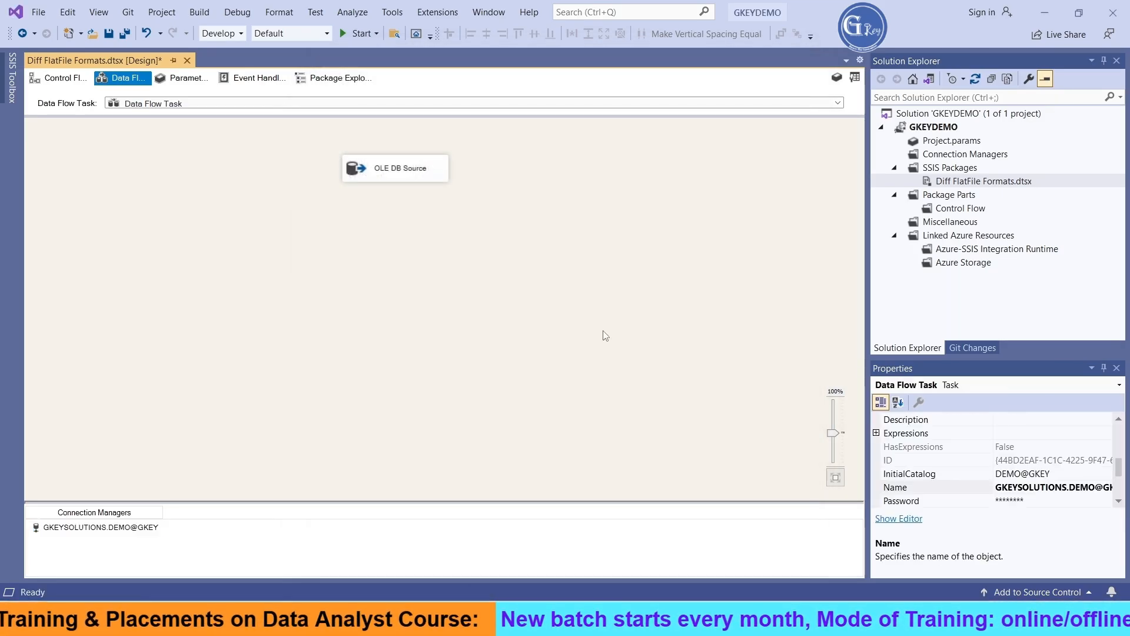
Add a Flat File Destination below the OLE DB Source and connect the source's data output to it
mouse_move(8, 94)
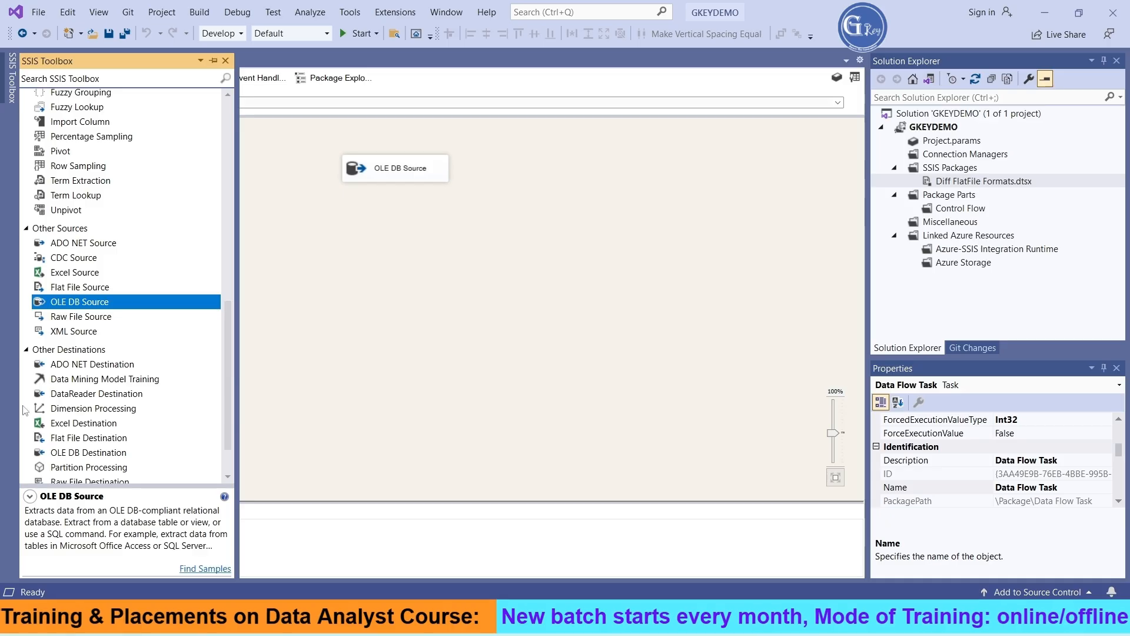
scroll(178, 428, down, 1)
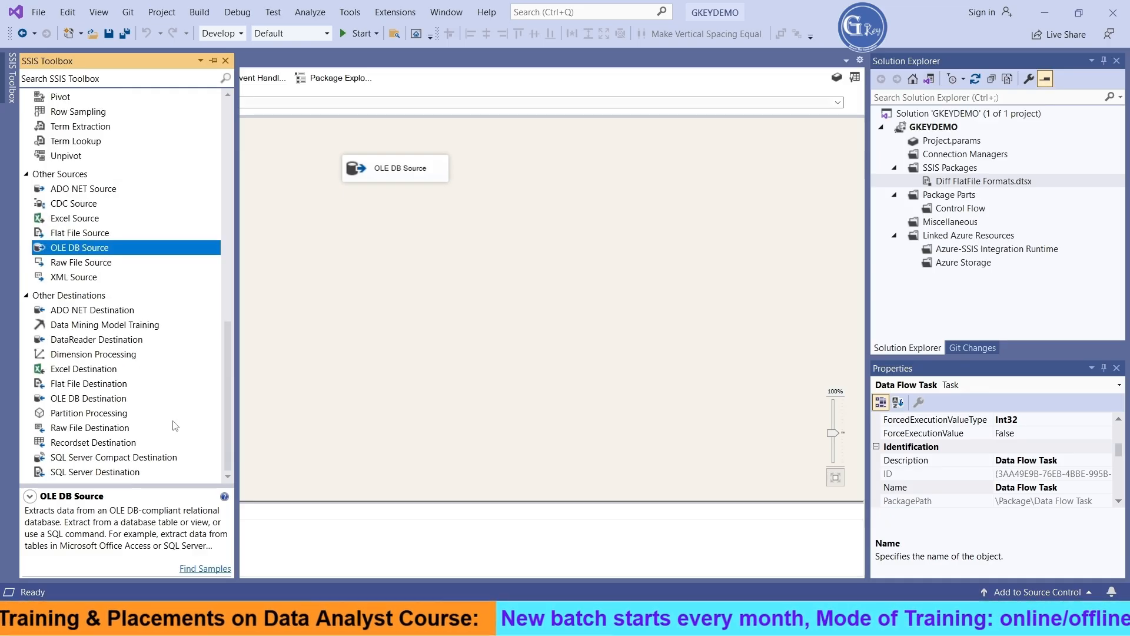
drag(87, 389, 384, 263)
click(388, 177)
click(382, 171)
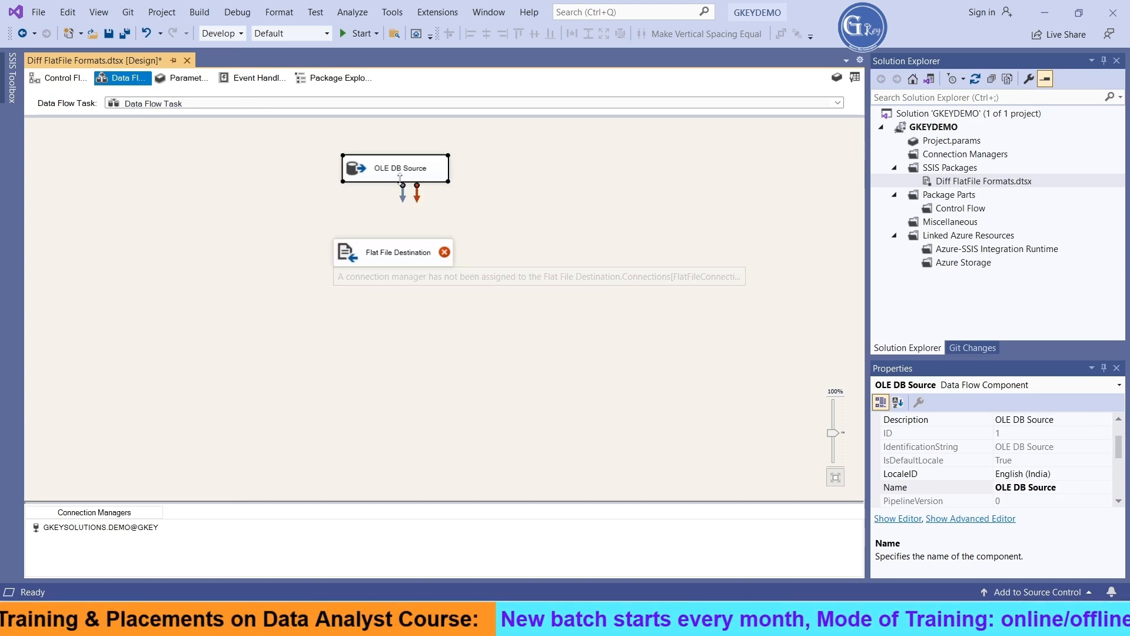
drag(403, 195, 392, 253)
Start a new flat file connection manager for the Flat File Destination with the Delimited format
double_click(390, 254)
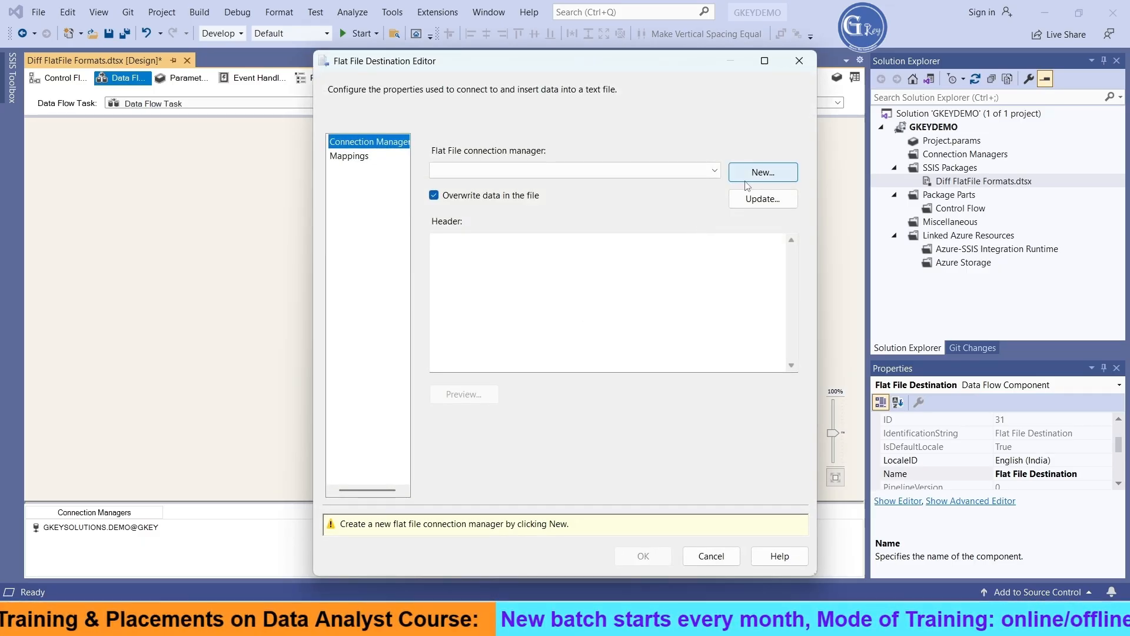
click(763, 172)
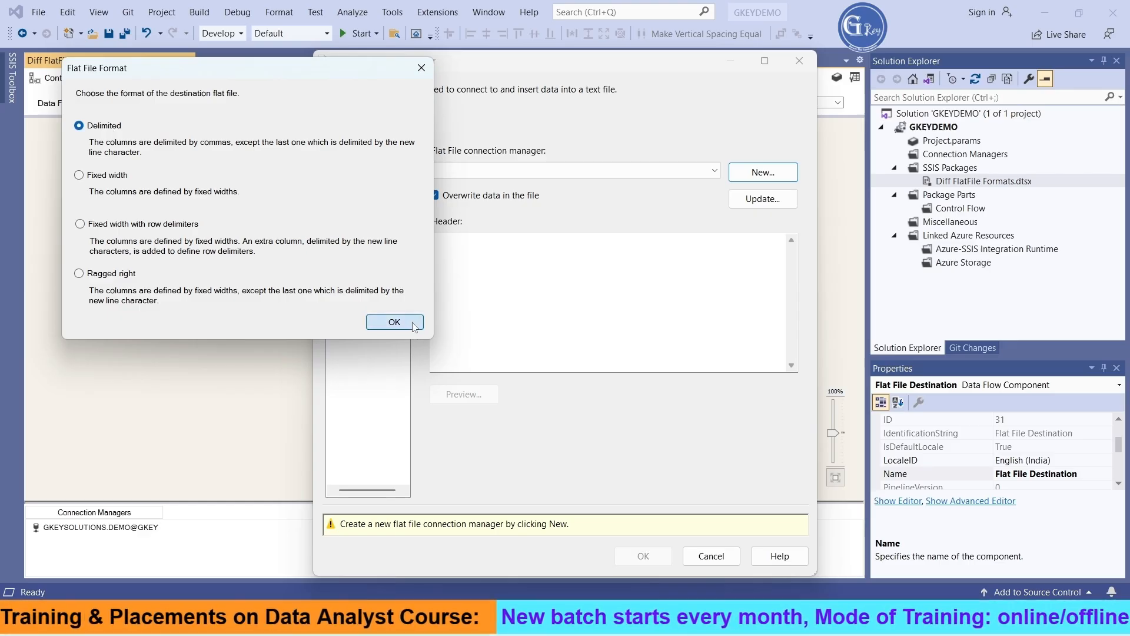
click(395, 322)
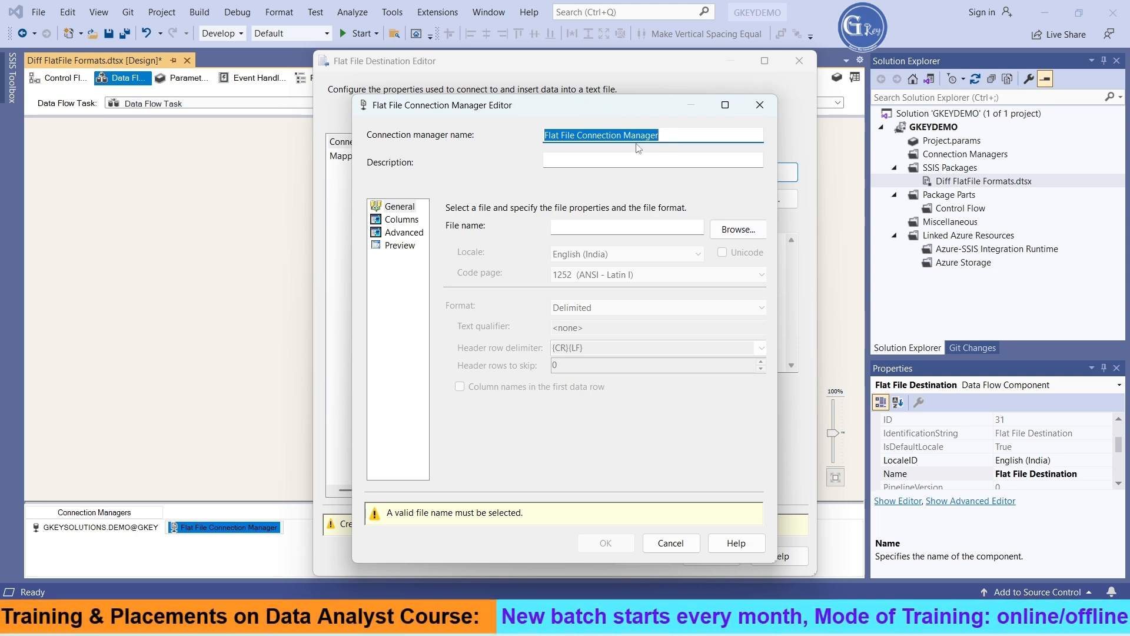
Name the flat file connection manager "Delimeted Dest"
click(674, 134)
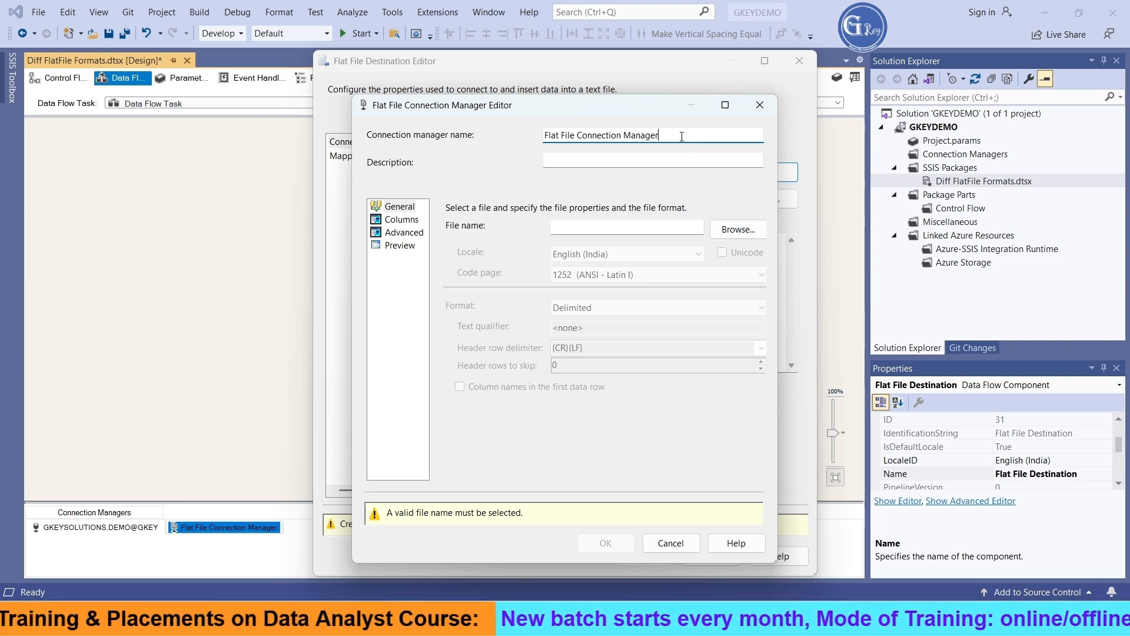
key(ctrl+a)
text(D)
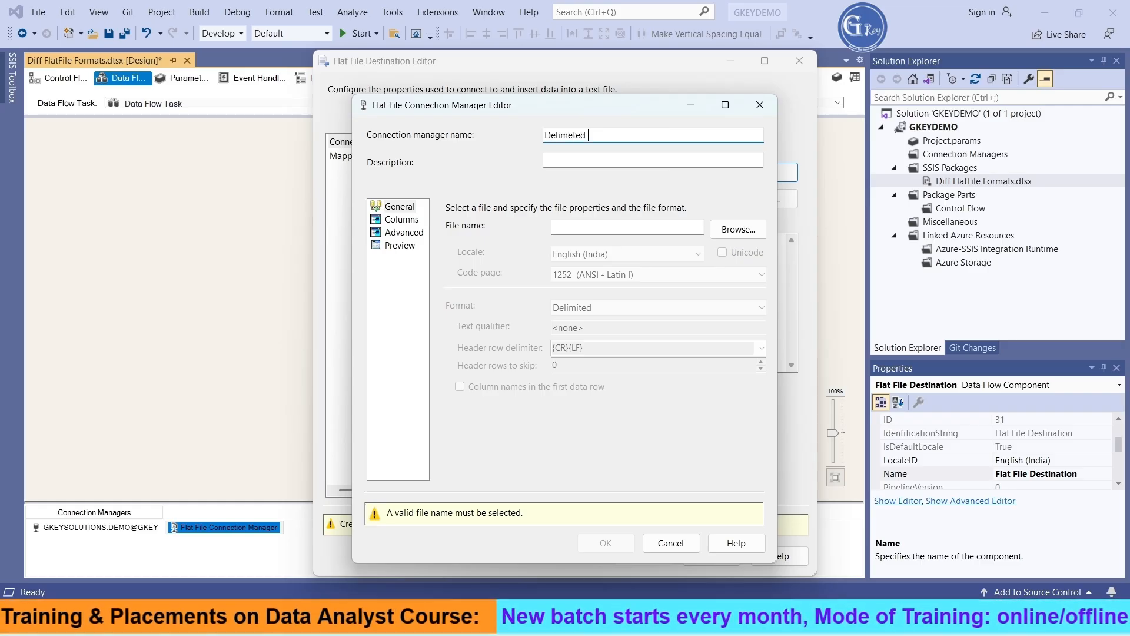
text(elimeted Conn)
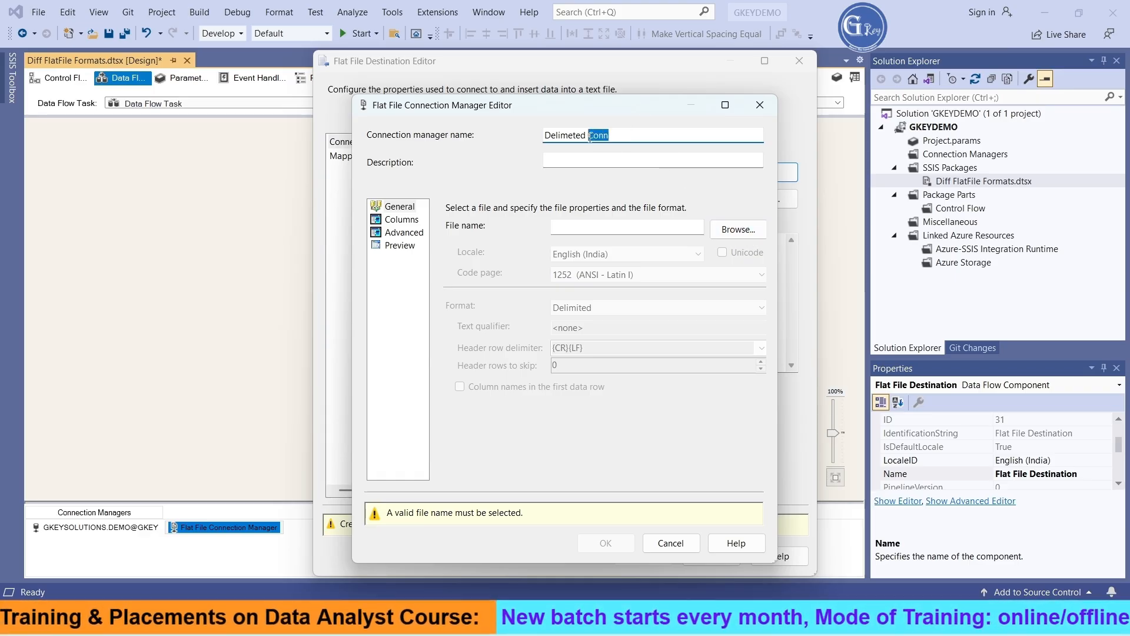
drag(589, 136, 599, 140)
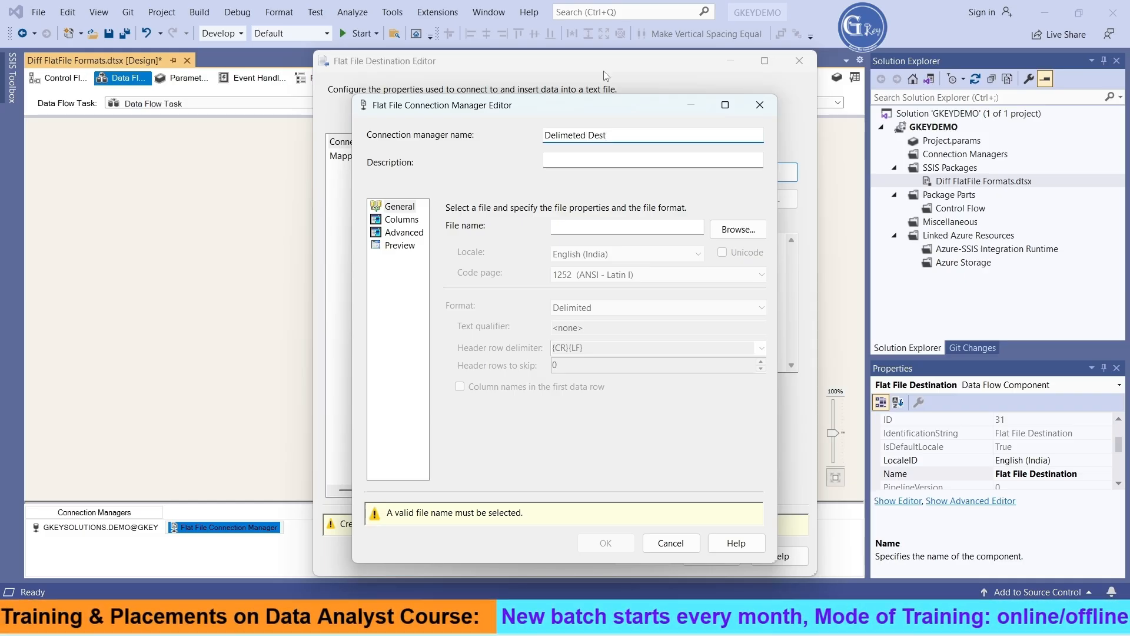
drag(626, 135, 498, 140)
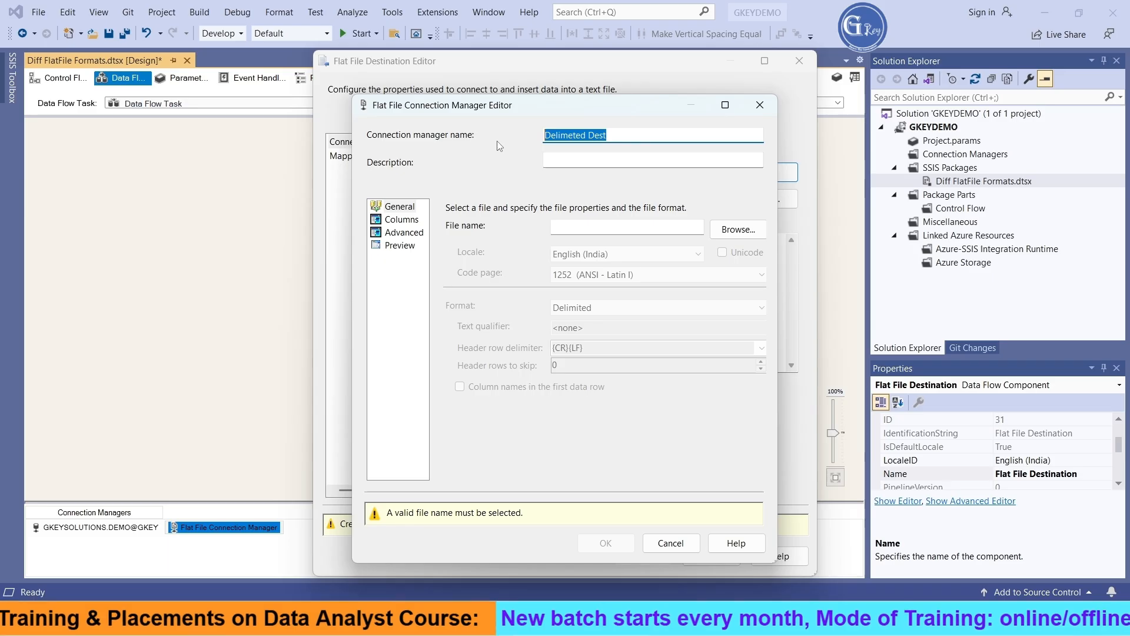
Create a text file named "Delimeted Dest.txt" in D:\Files\Part4 and choose it as the connection manager's file
click(739, 230)
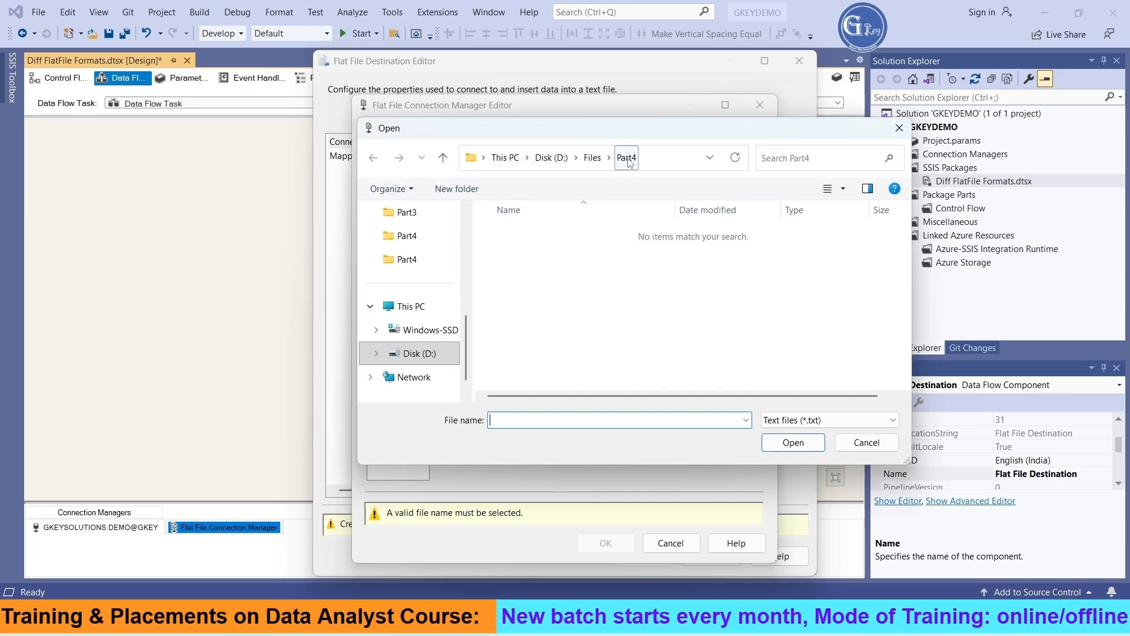
right_click(571, 288)
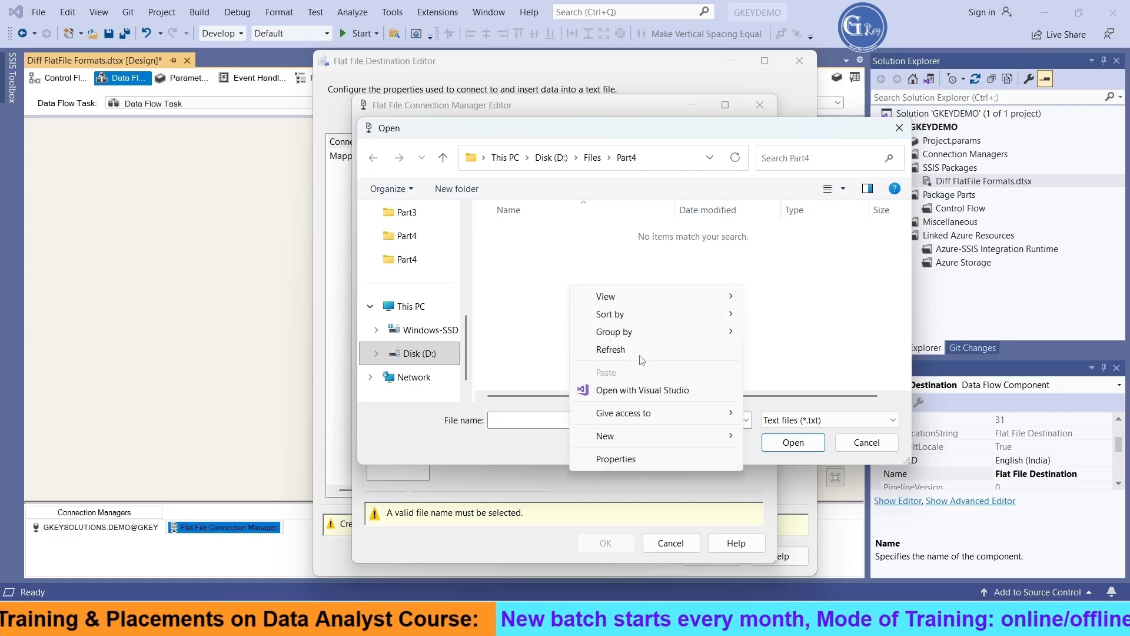
mouse_move(697, 438)
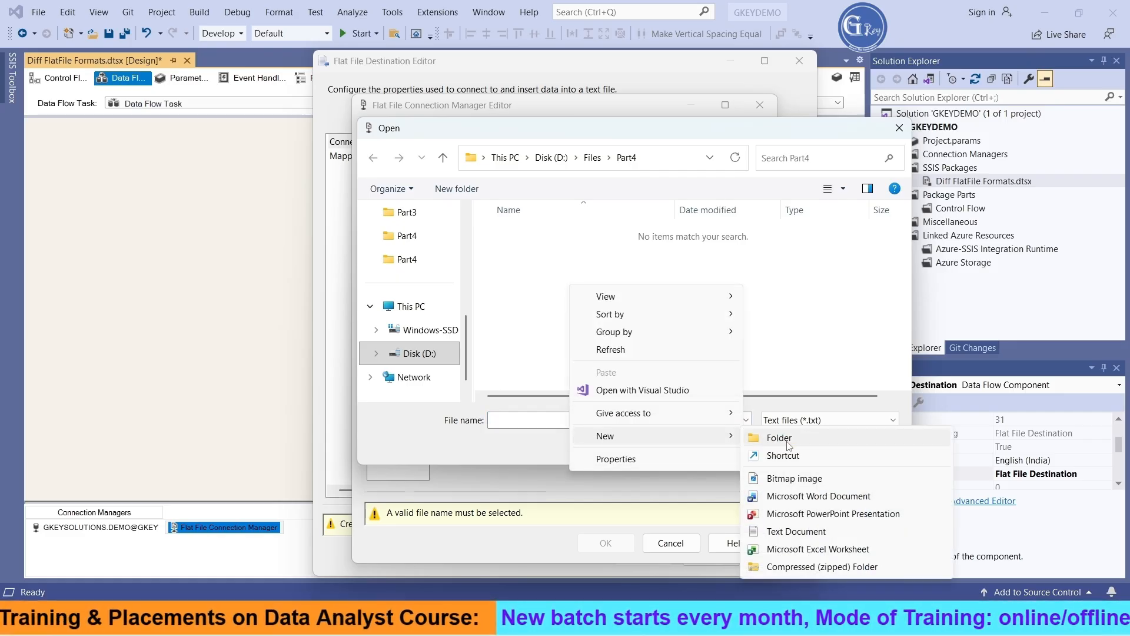
click(791, 531)
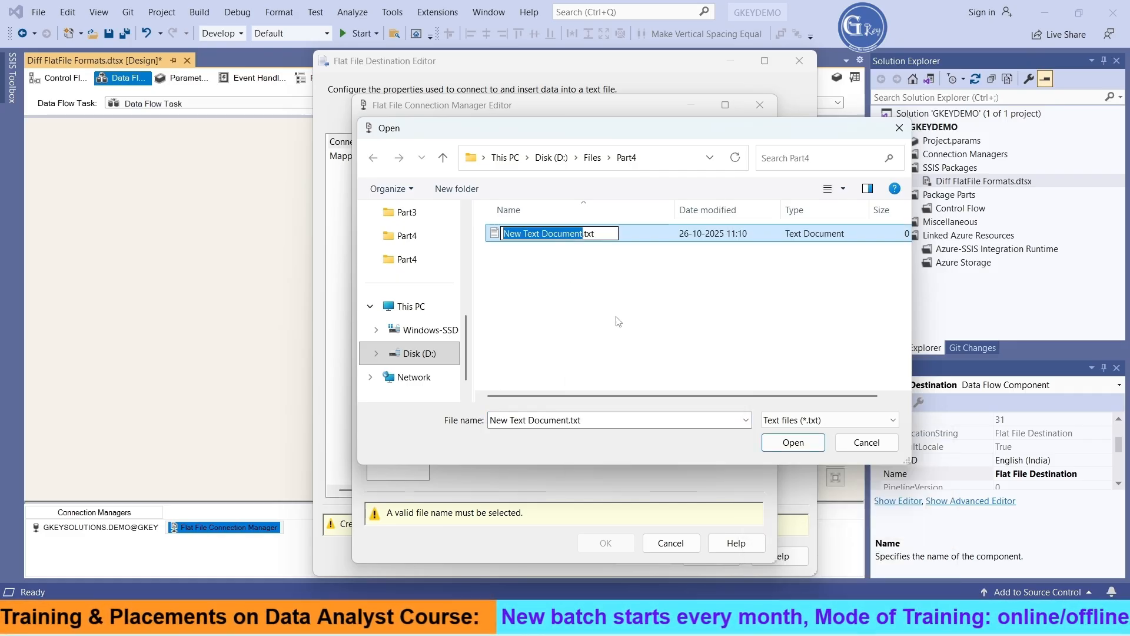
text(Delimeted Dest)
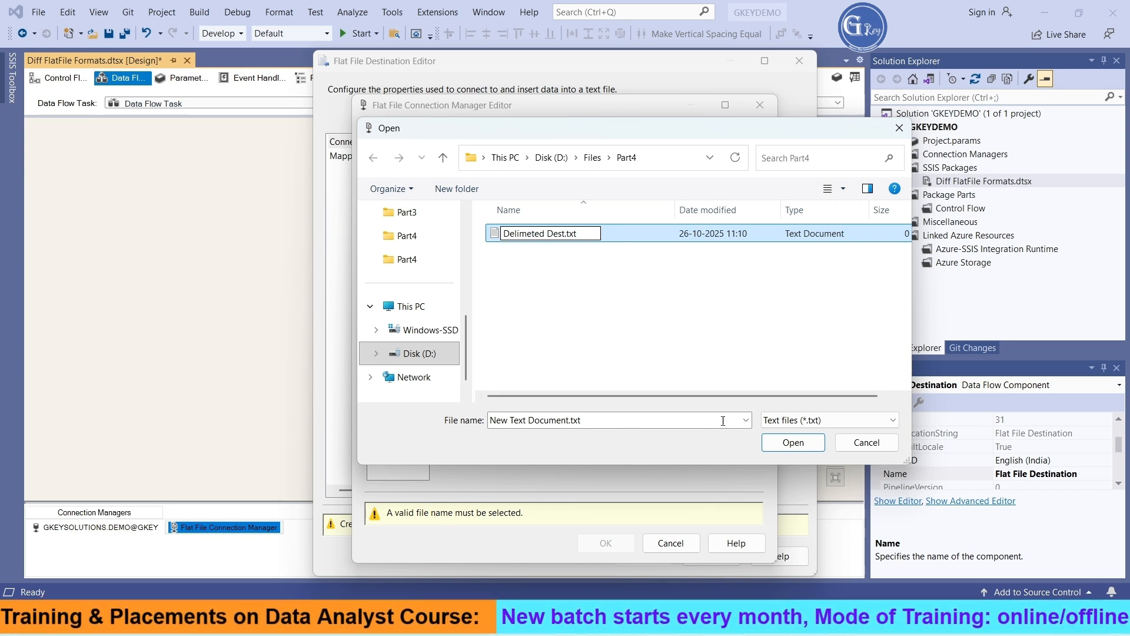
click(643, 235)
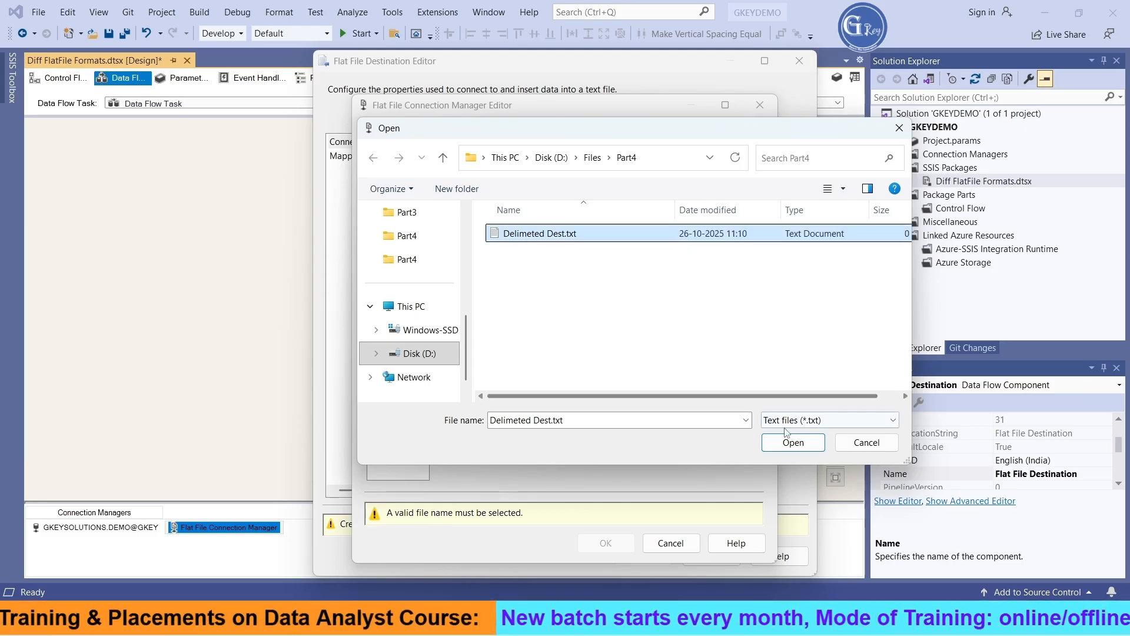
click(794, 443)
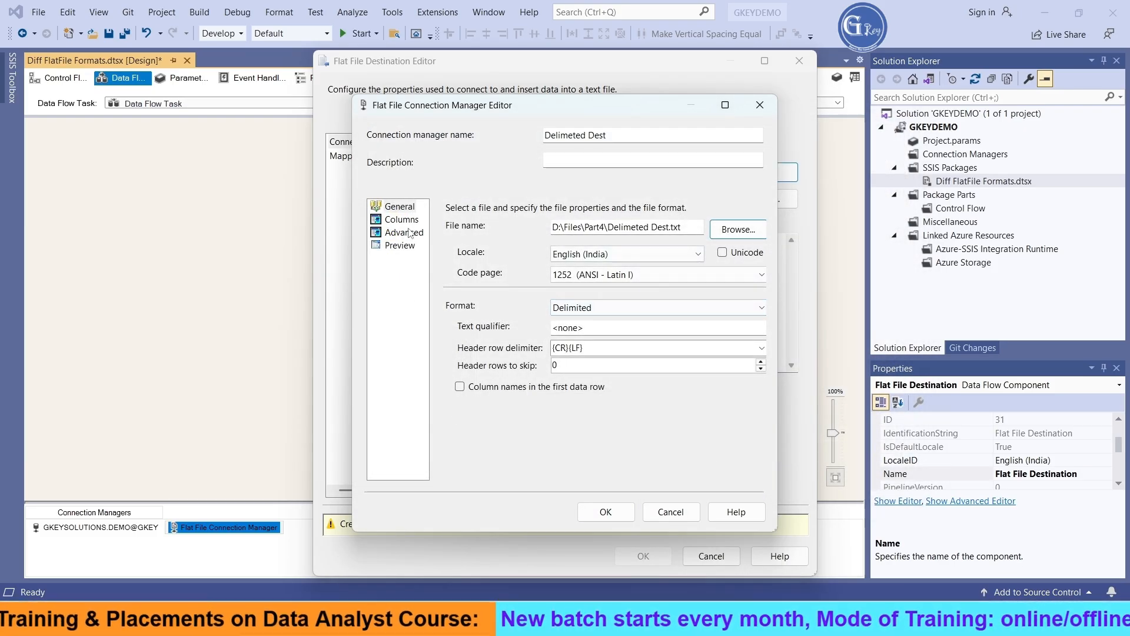
Review the connection manager's column, advanced and preview settings, and confirm it with the Delimited format
click(402, 220)
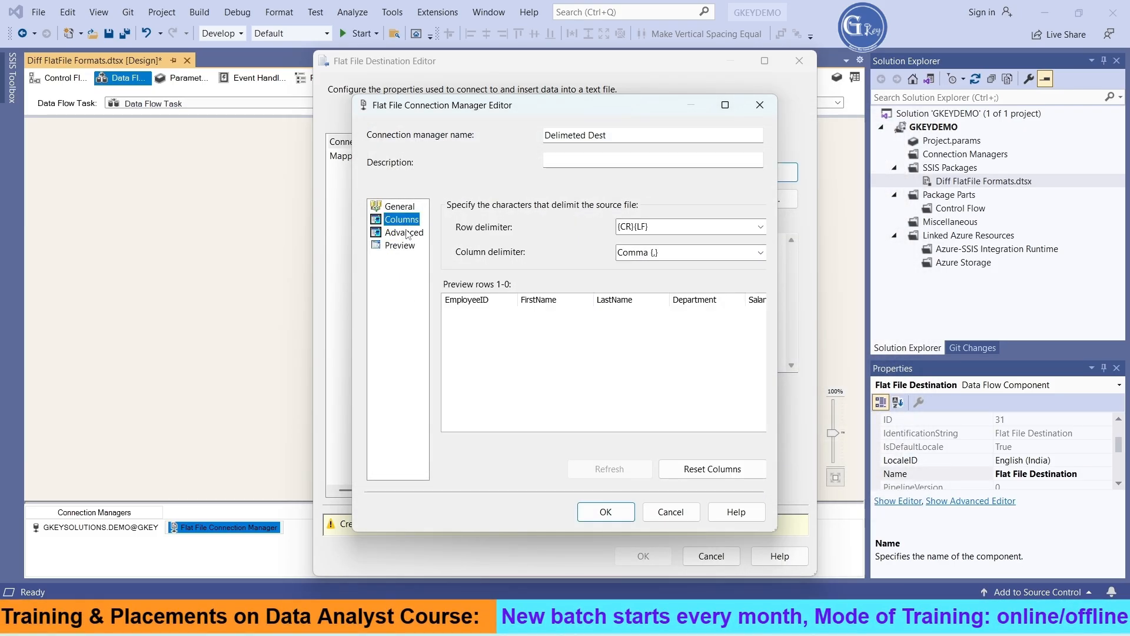
click(405, 233)
click(400, 245)
click(400, 206)
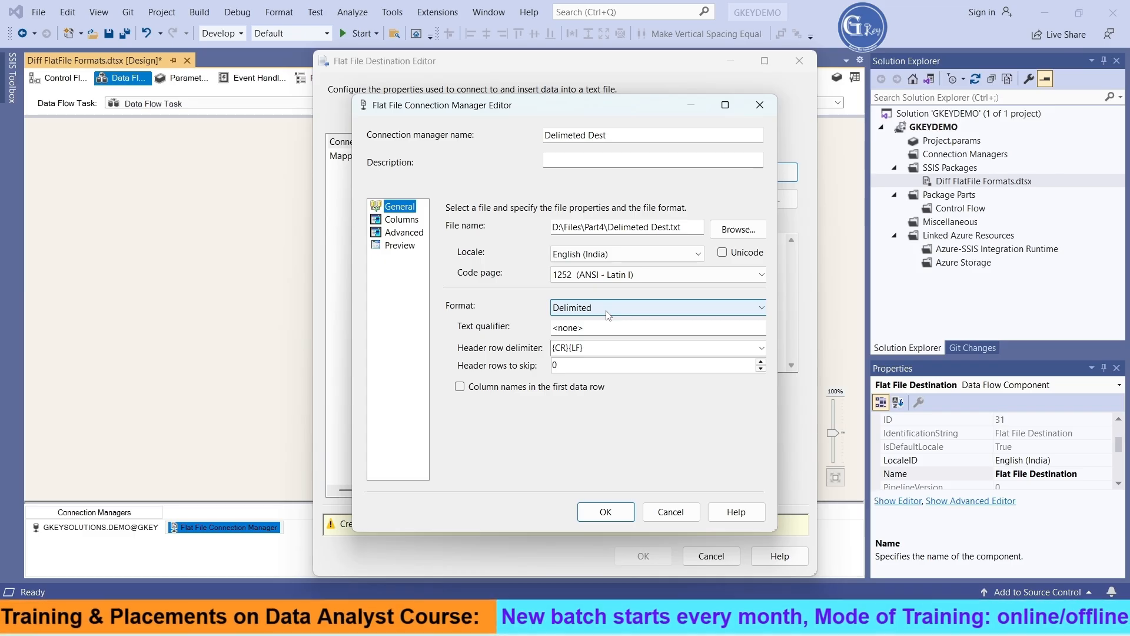
click(625, 508)
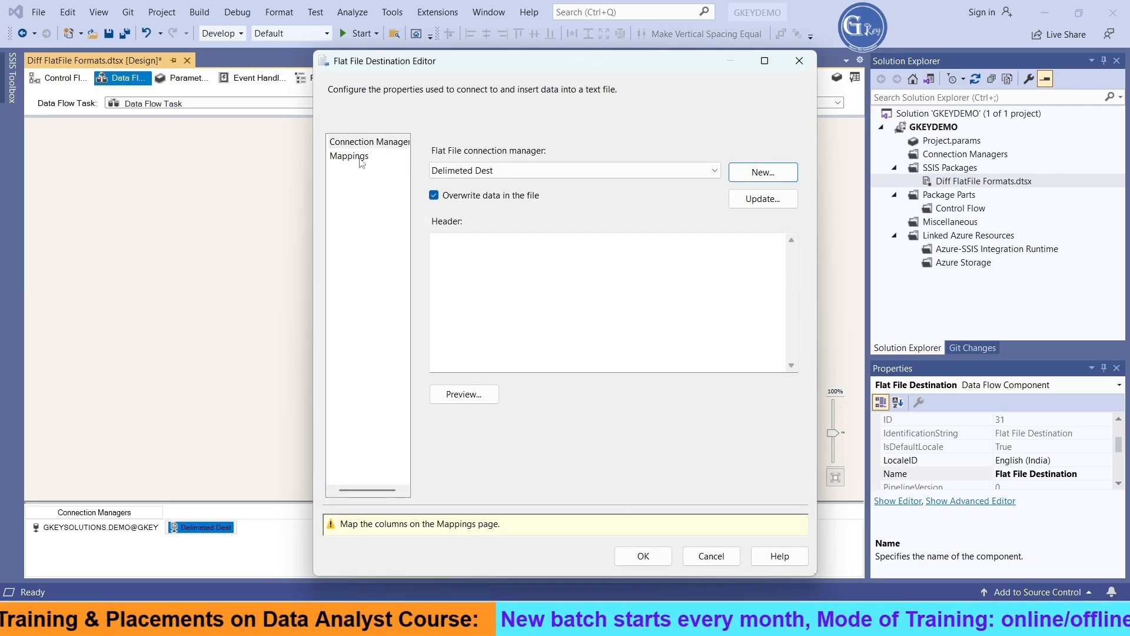
Map the Employee input columns to the same-named destination columns and confirm the Flat File Destination settings
click(349, 155)
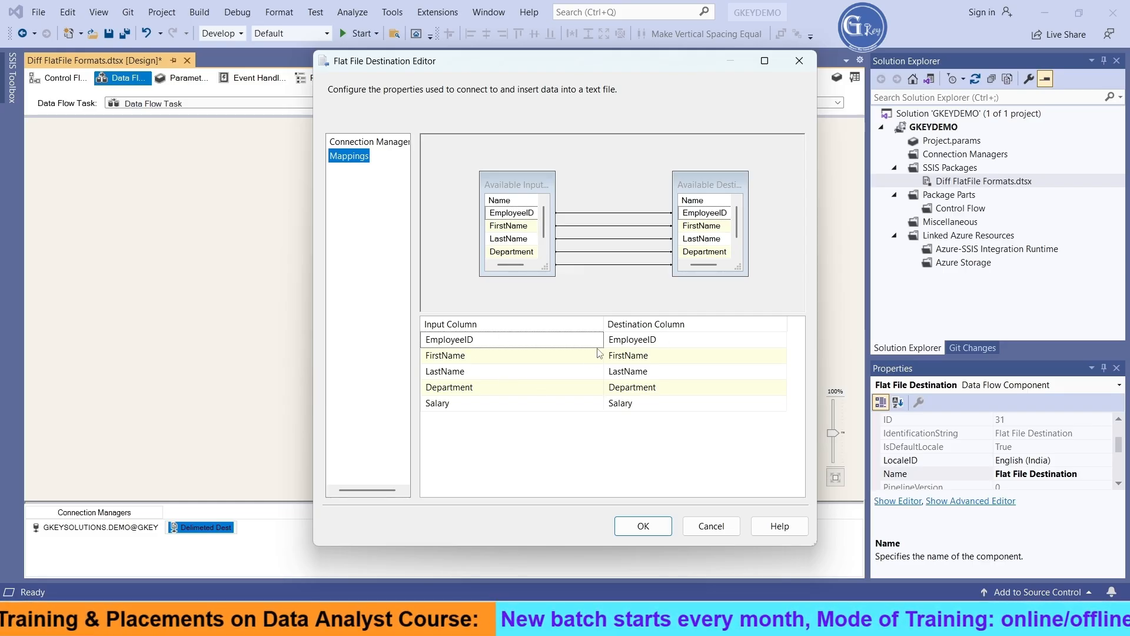
click(643, 525)
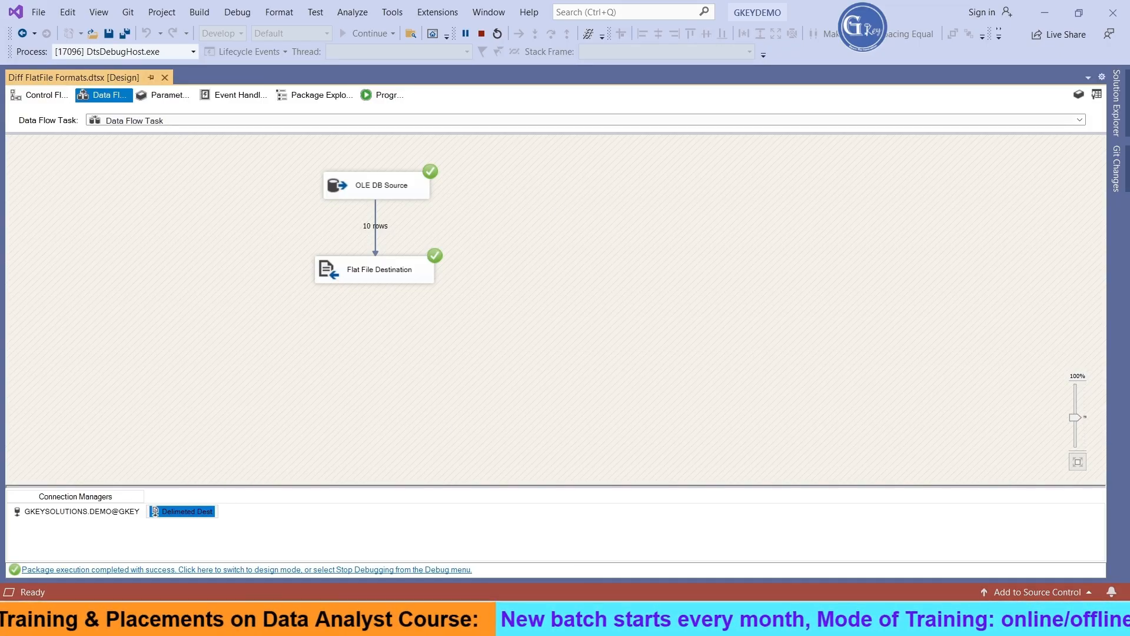
Switch to File Explorer, examine the exported rows in Delimeted Dest.txt in D:\Files\Part4, and close the file
click(496, 539)
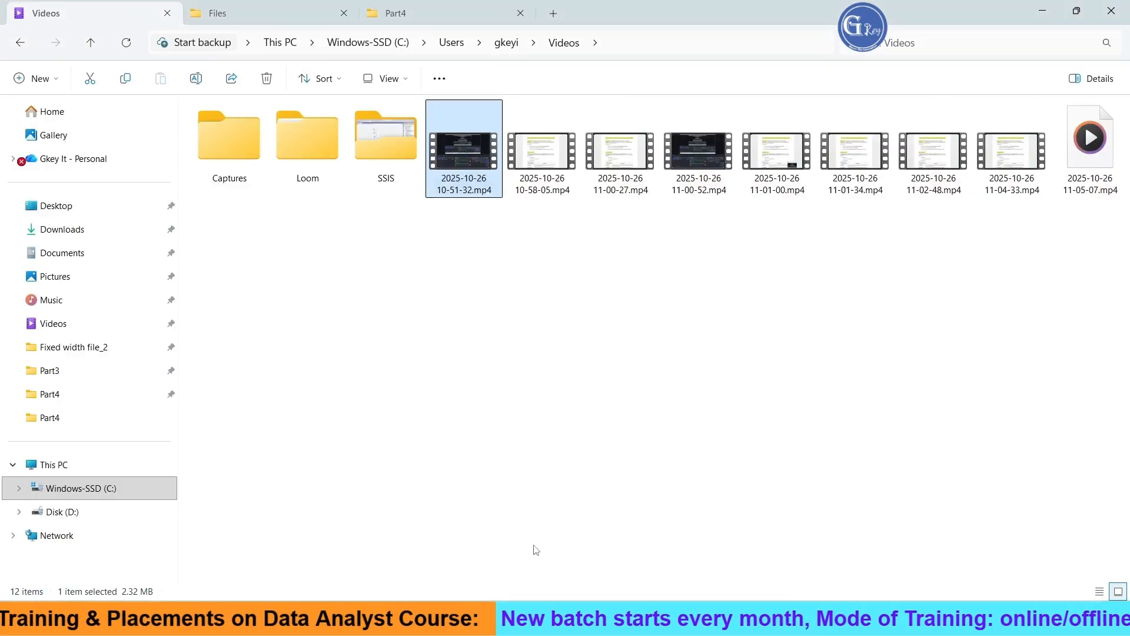
click(240, 19)
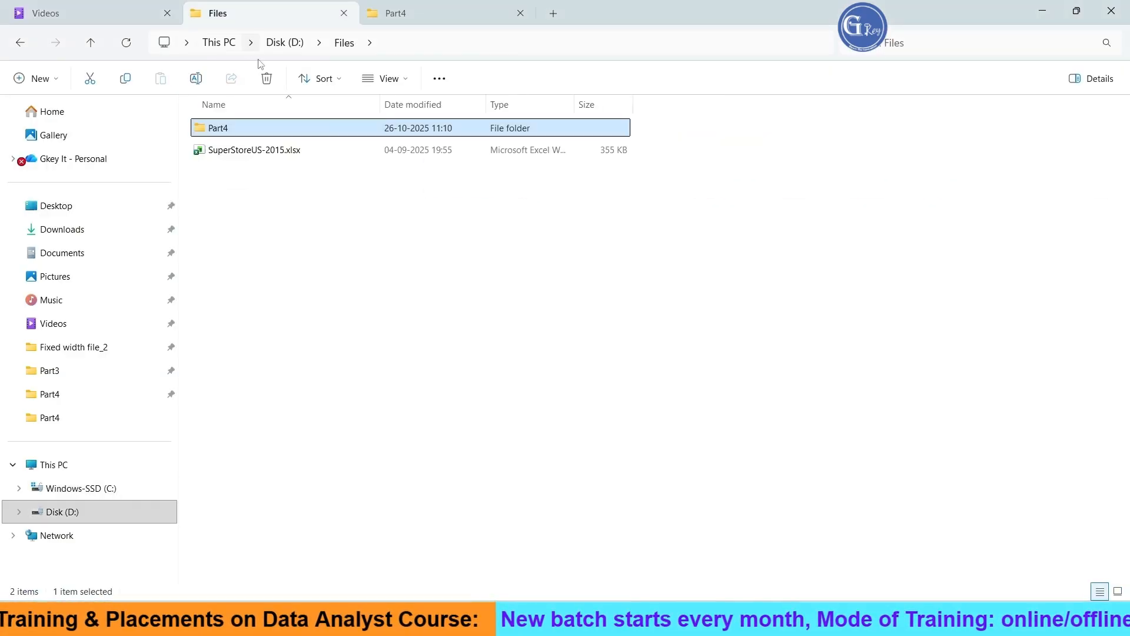
click(254, 152)
double_click(227, 129)
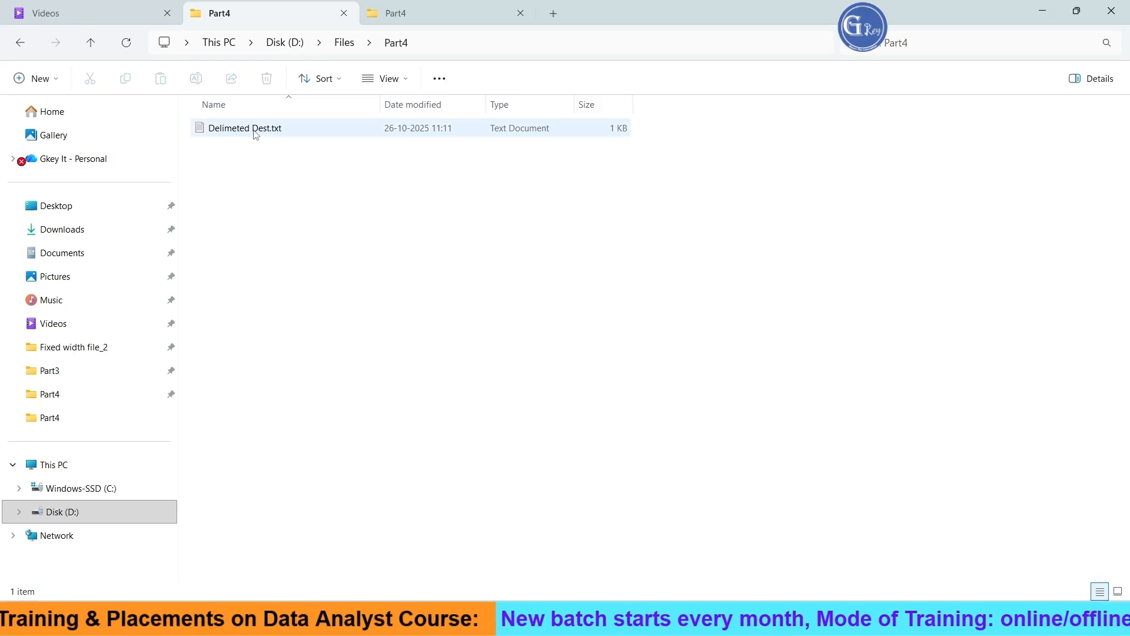
double_click(256, 129)
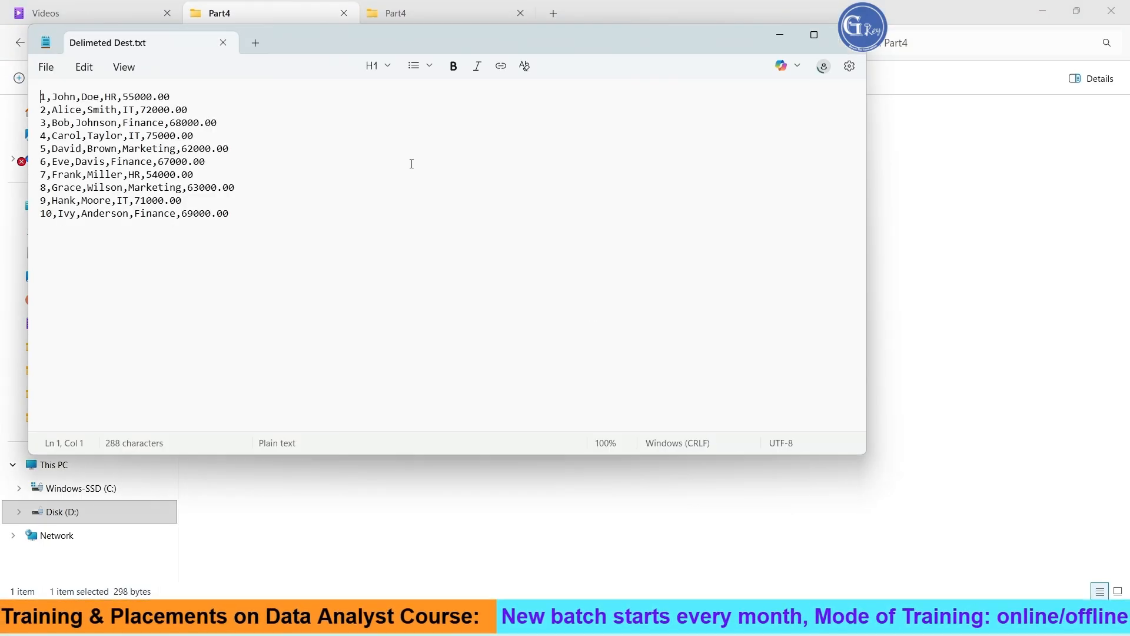
drag(262, 224, 6, 119)
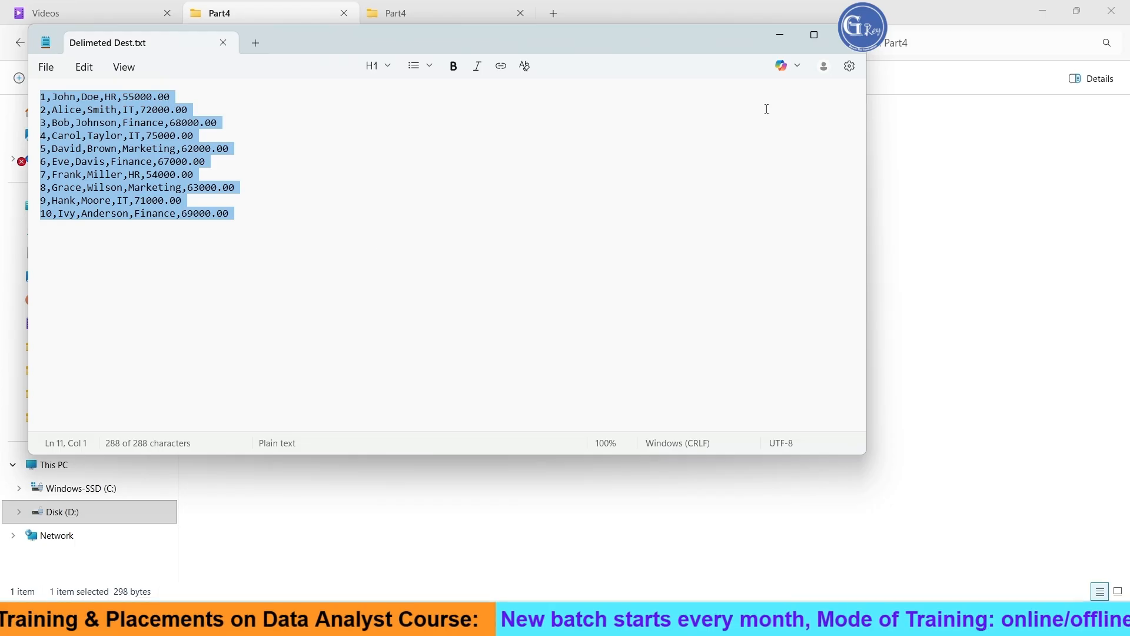
click(841, 35)
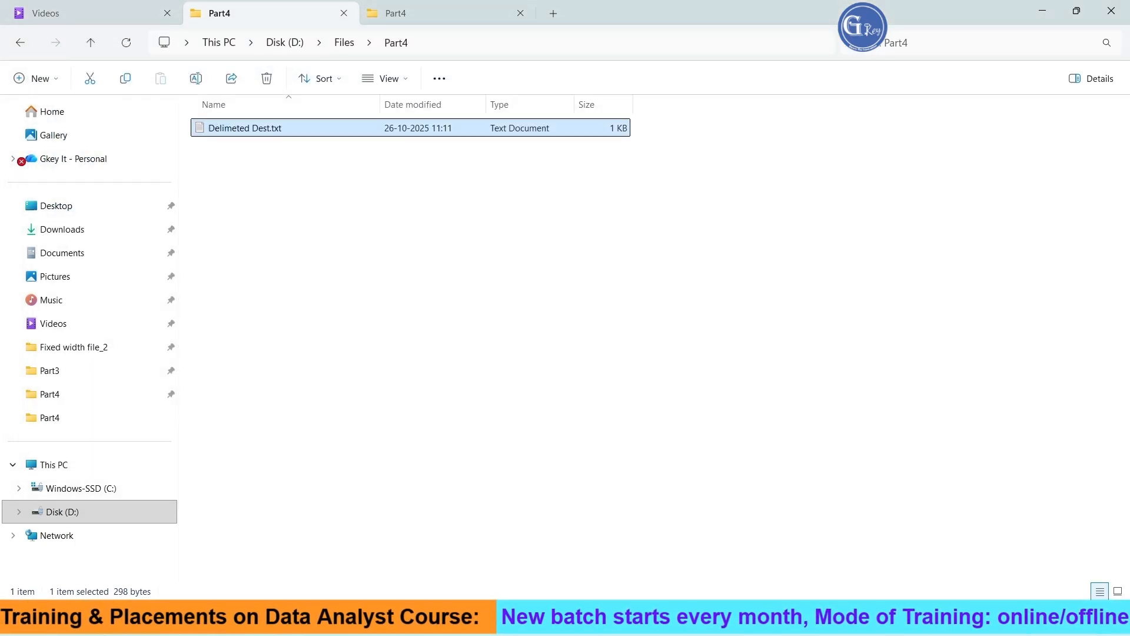
Switch back to Visual Studio, stop debugging the package and close the output log
click(755, 618)
click(601, 289)
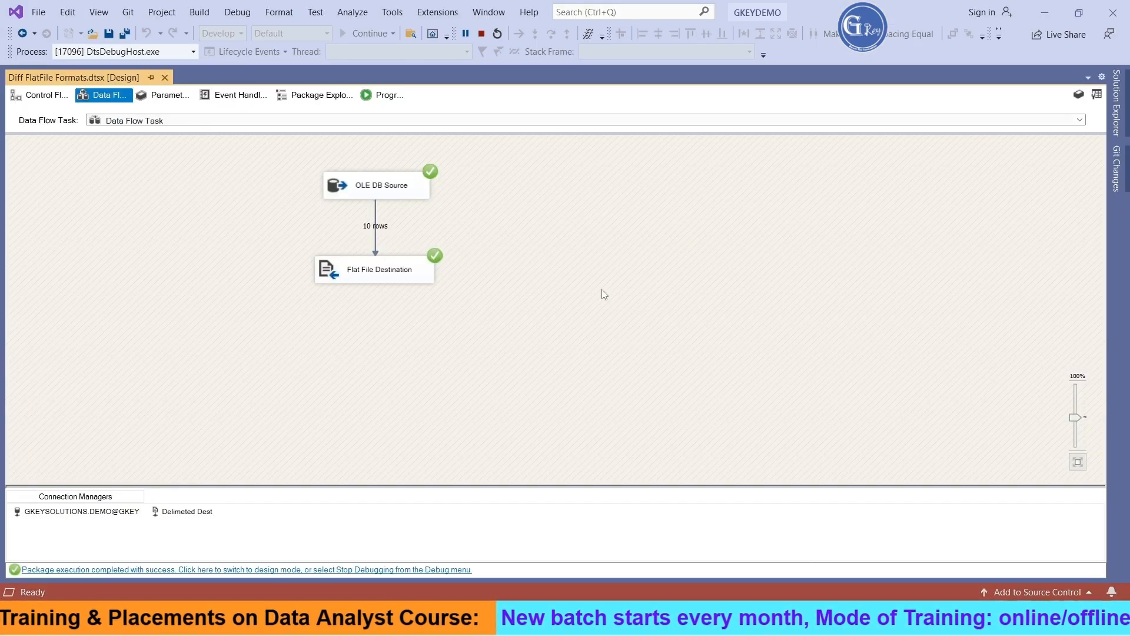
click(482, 33)
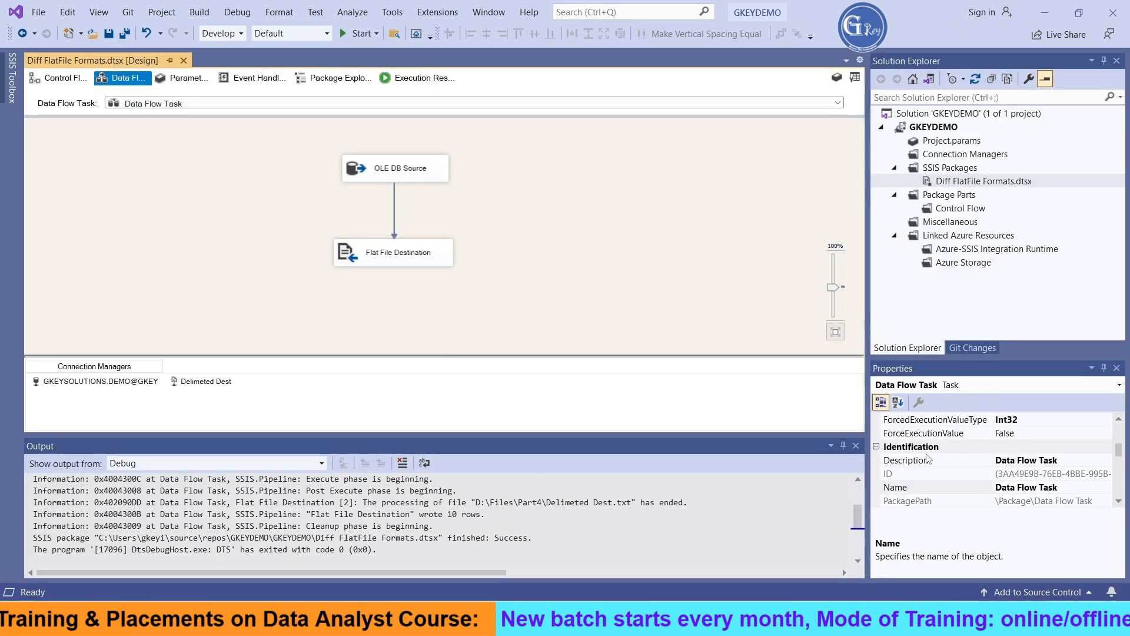
click(856, 445)
Duplicate the Data Flow Task in the control flow and check the components inside the copy
click(62, 83)
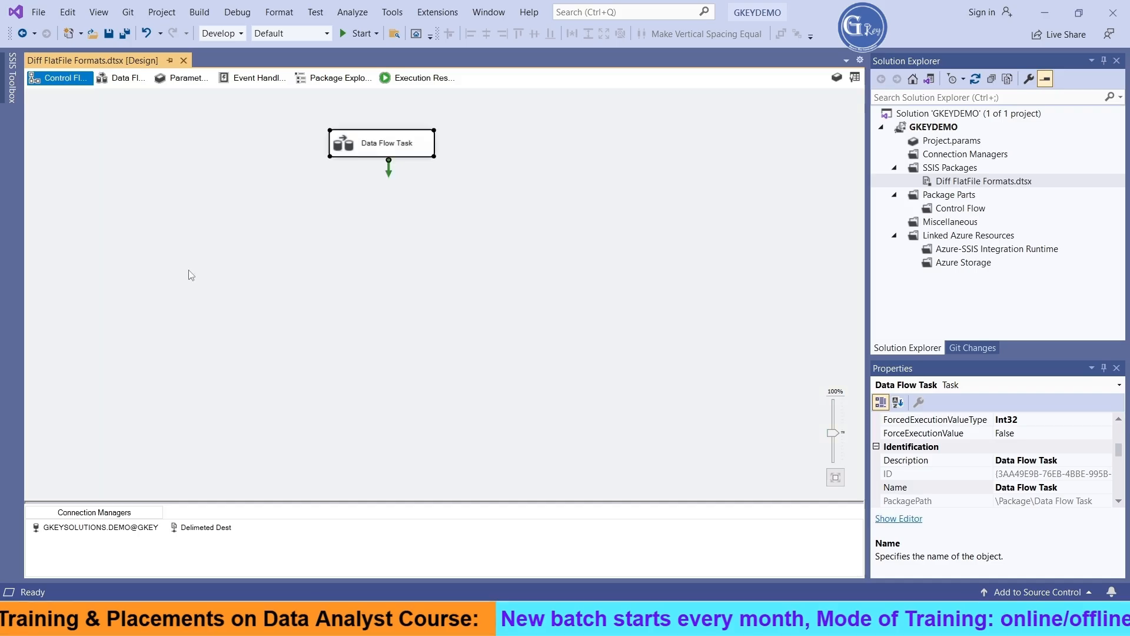
click(339, 156)
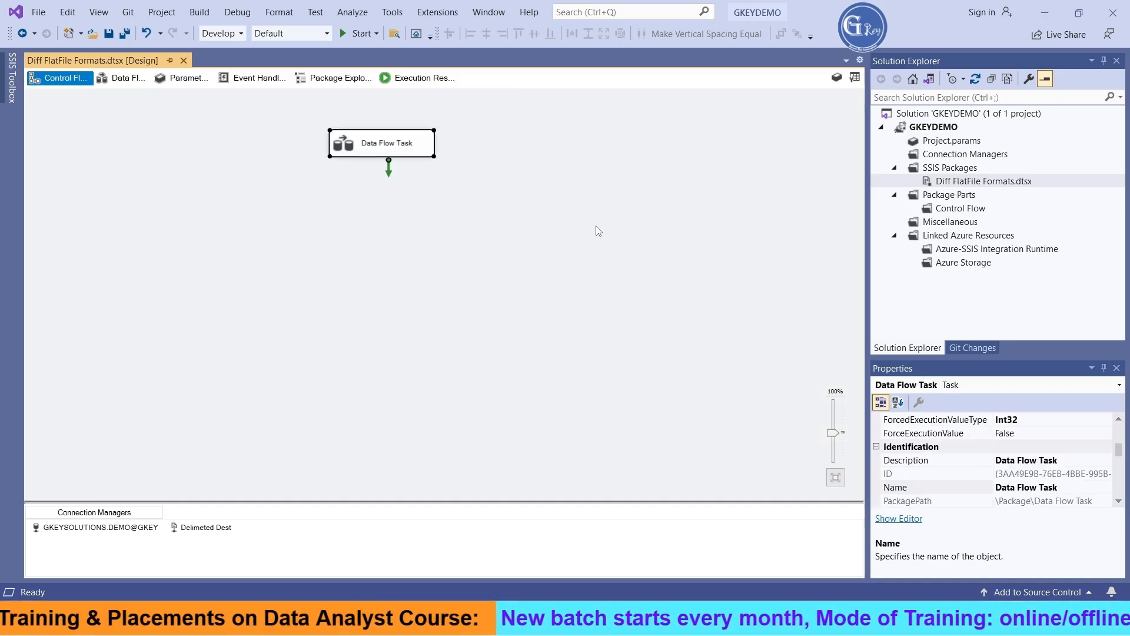
key(ctrl+c)
click(611, 202)
key(ctrl+v)
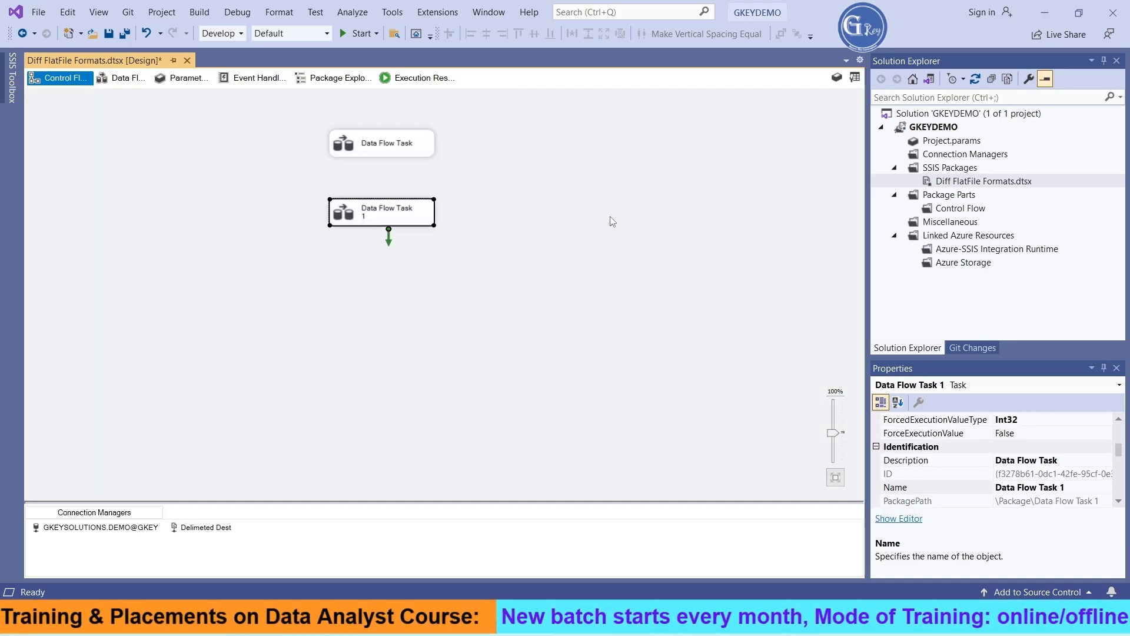
double_click(355, 219)
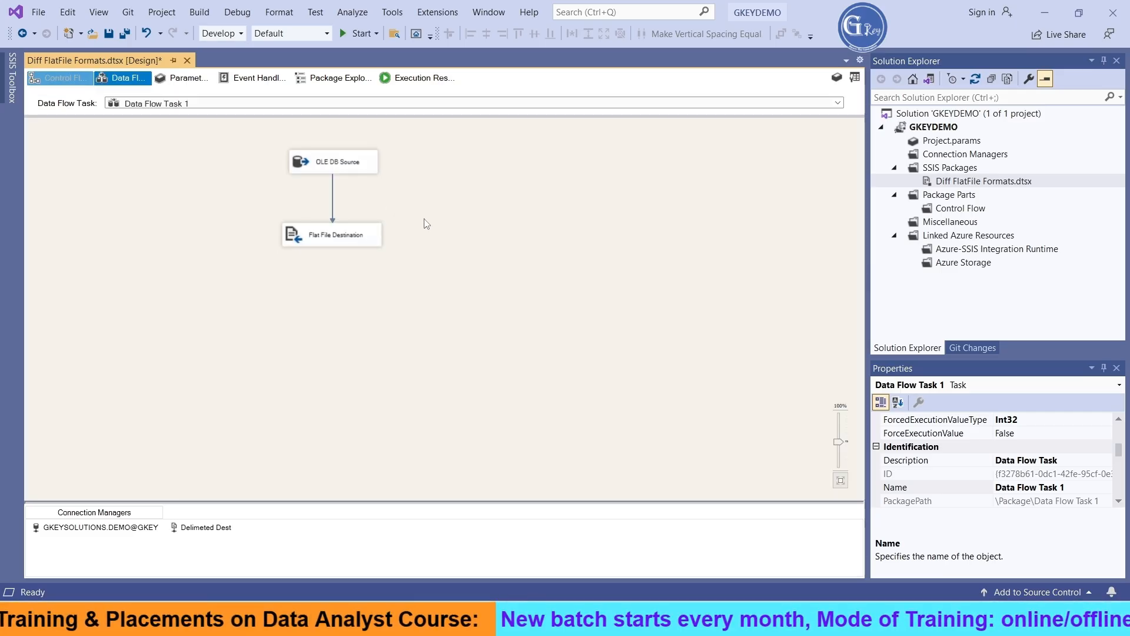
click(75, 79)
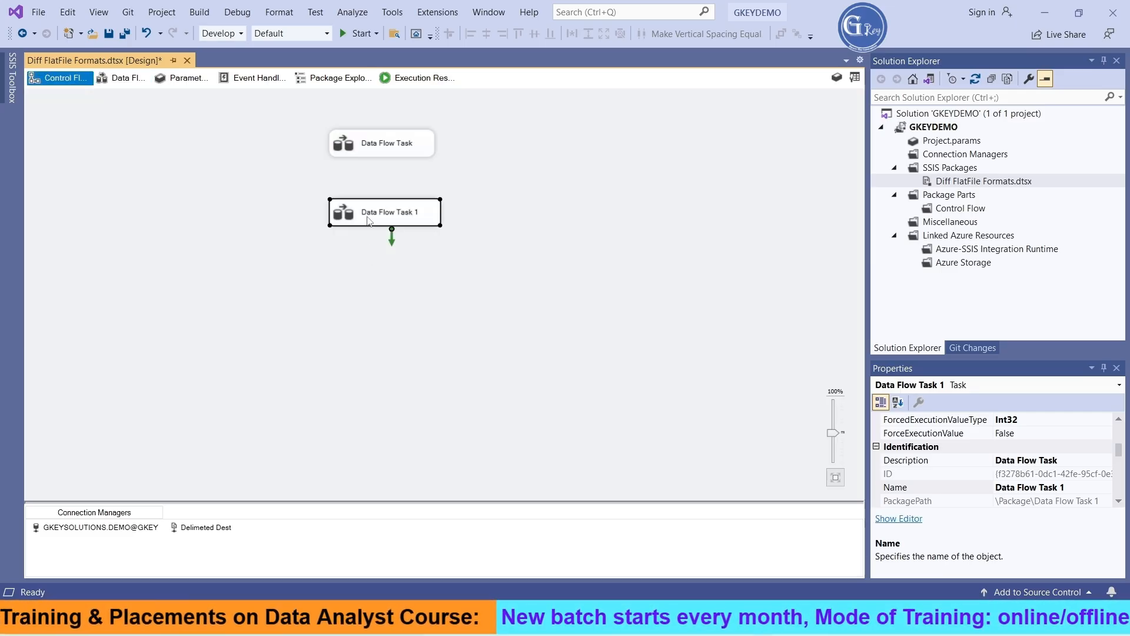
Rename the copied Data Flow Task to "Fixed Width" and open its data flow
click(371, 218)
click(373, 219)
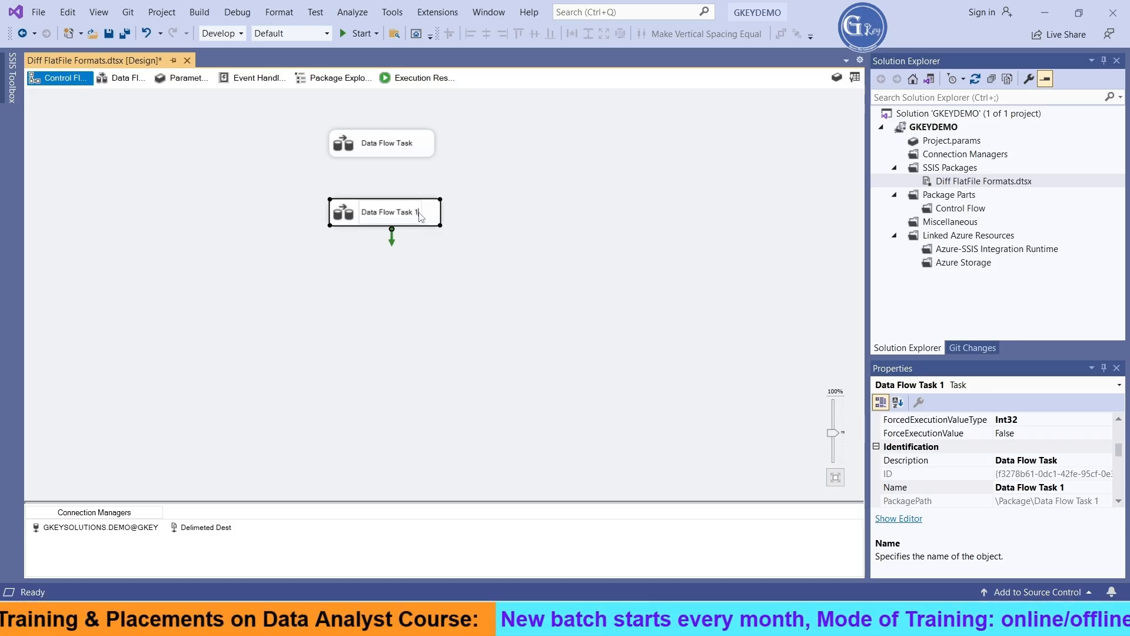
drag(419, 217, 367, 217)
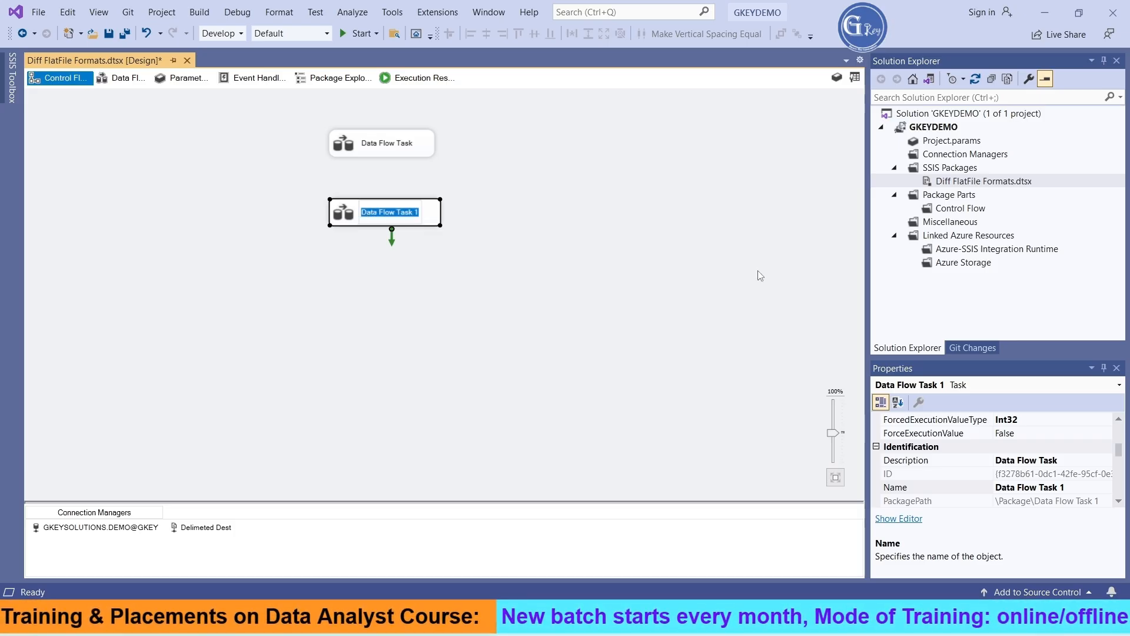
text(Fix)
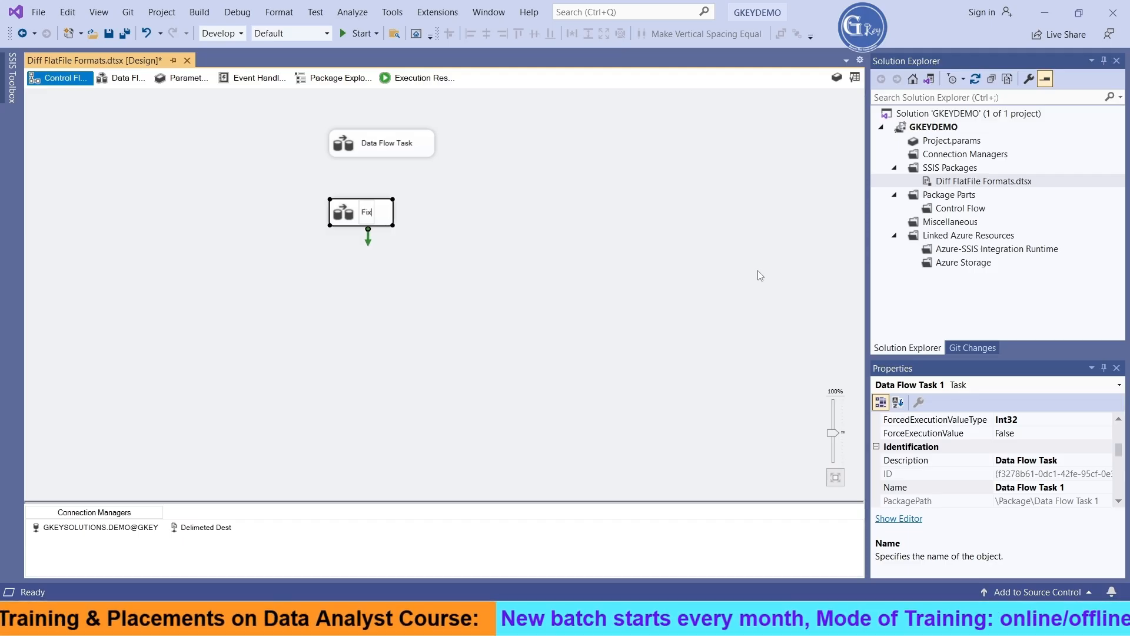
text(ed Width)
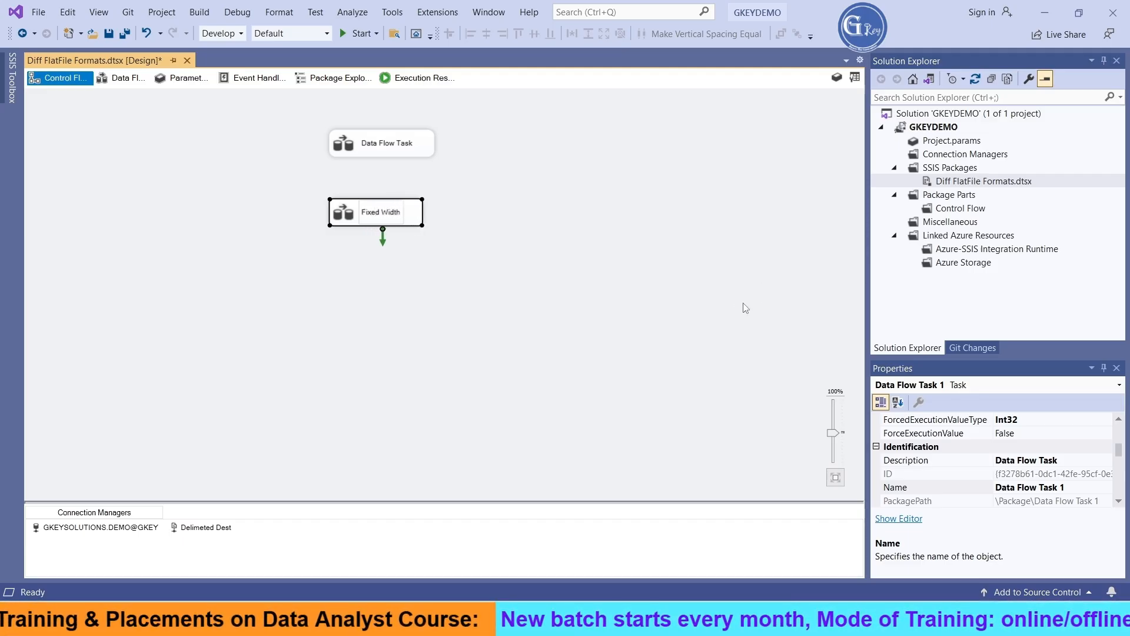
click(323, 319)
double_click(332, 219)
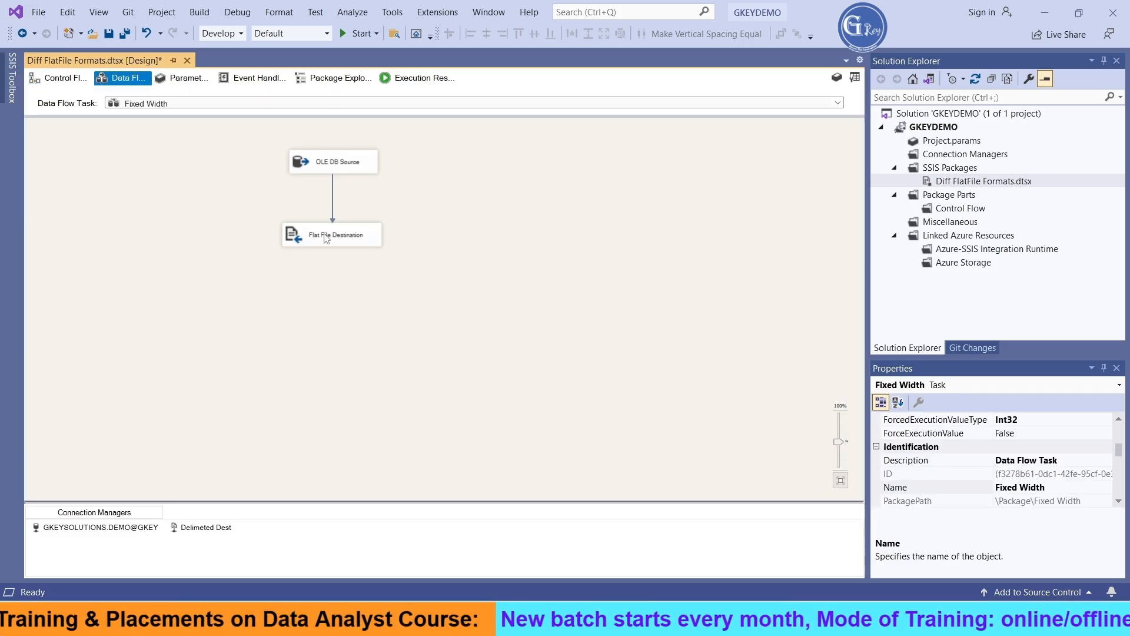
Replace the copied Flat File Destination with a new one and connect the OLE DB Source output to it
click(325, 238)
key(Delete)
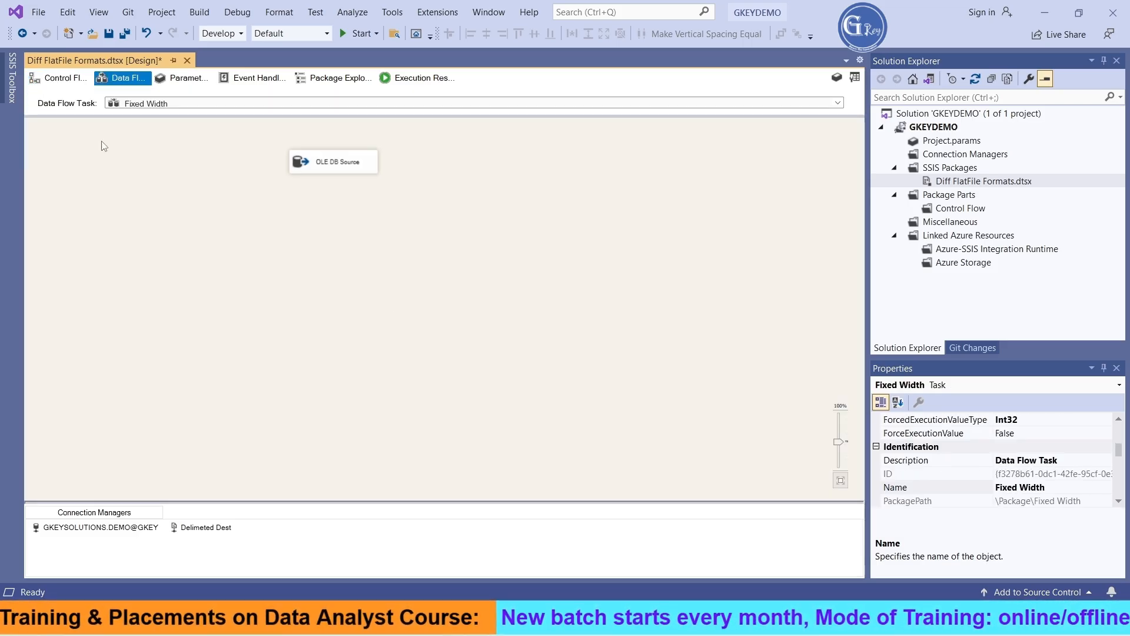
click(12, 95)
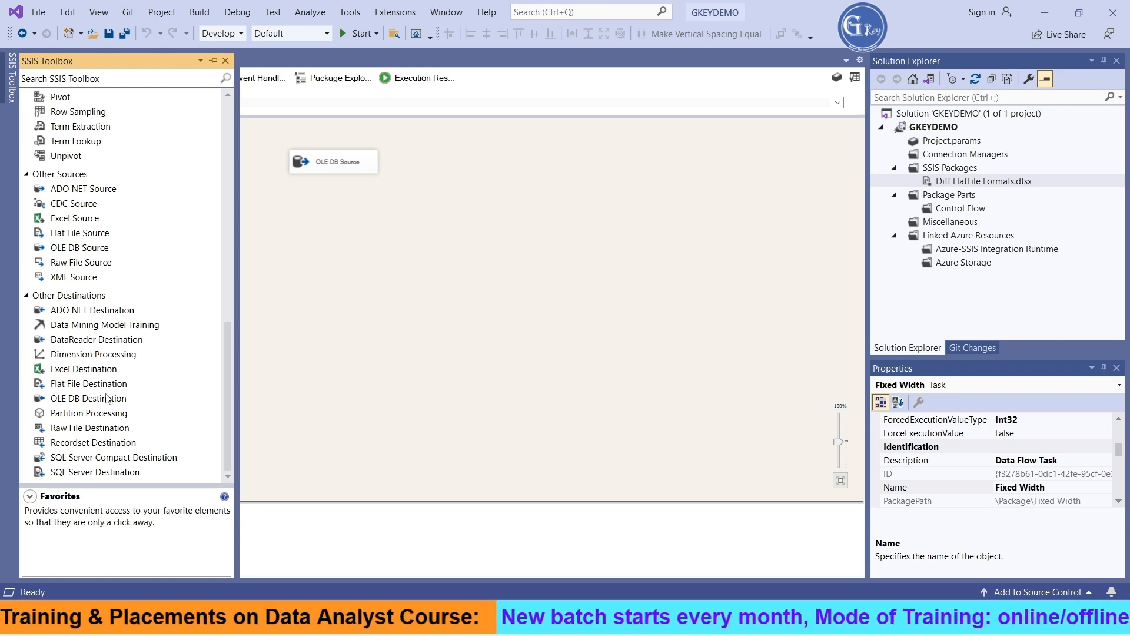
drag(107, 389, 301, 244)
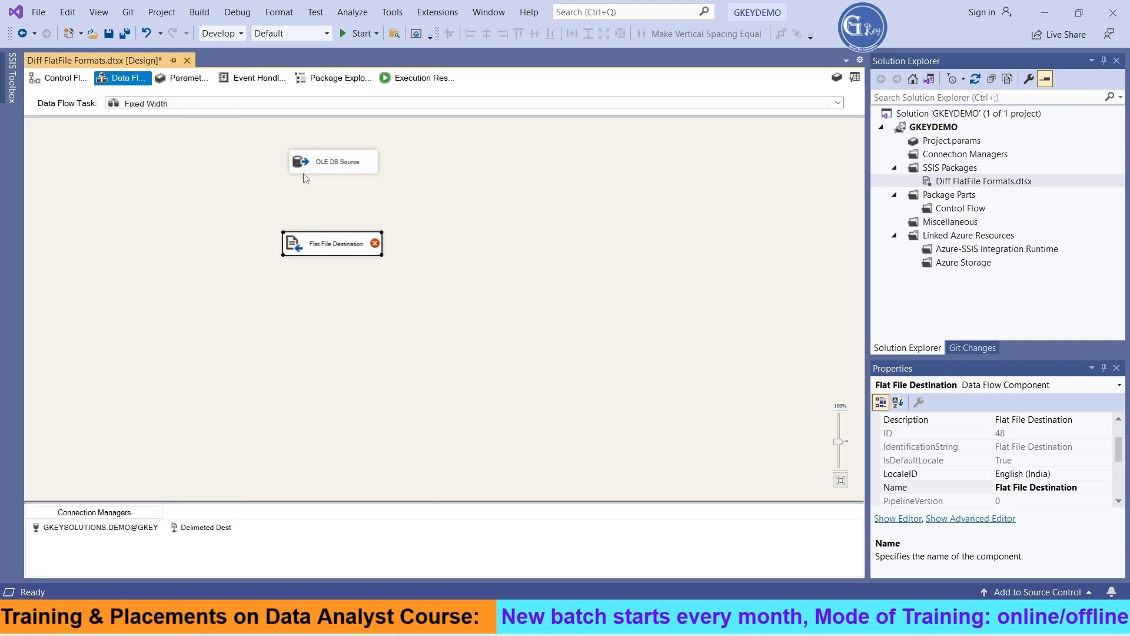
click(335, 167)
drag(339, 182, 331, 252)
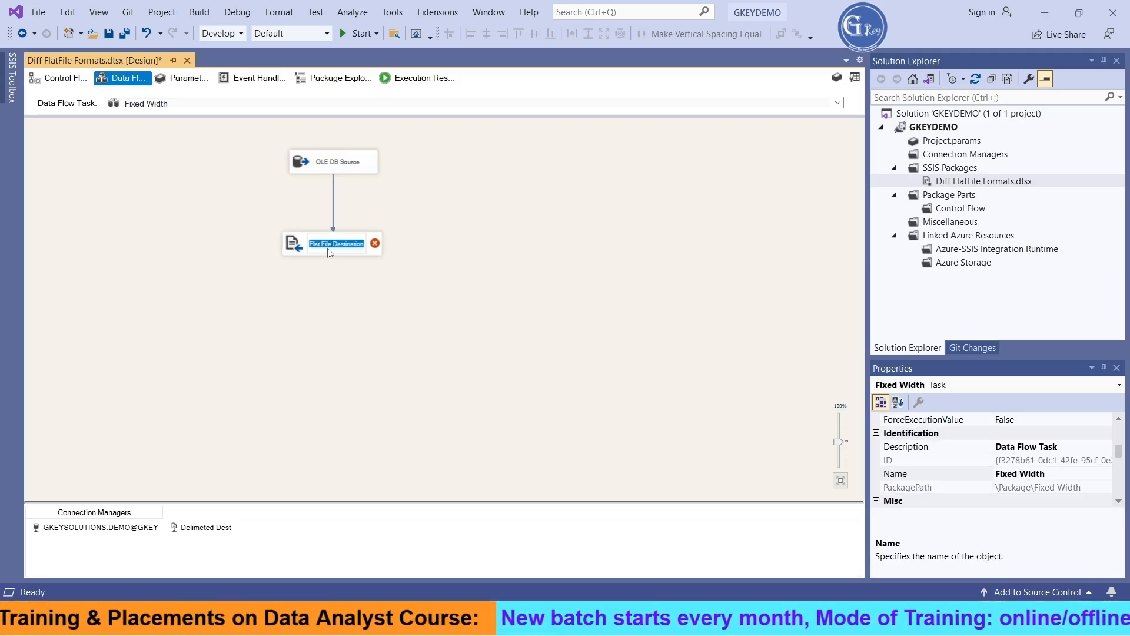
Create a new flat file connection manager for the destination with the Fixed width format and name it FixedWidth
double_click(293, 246)
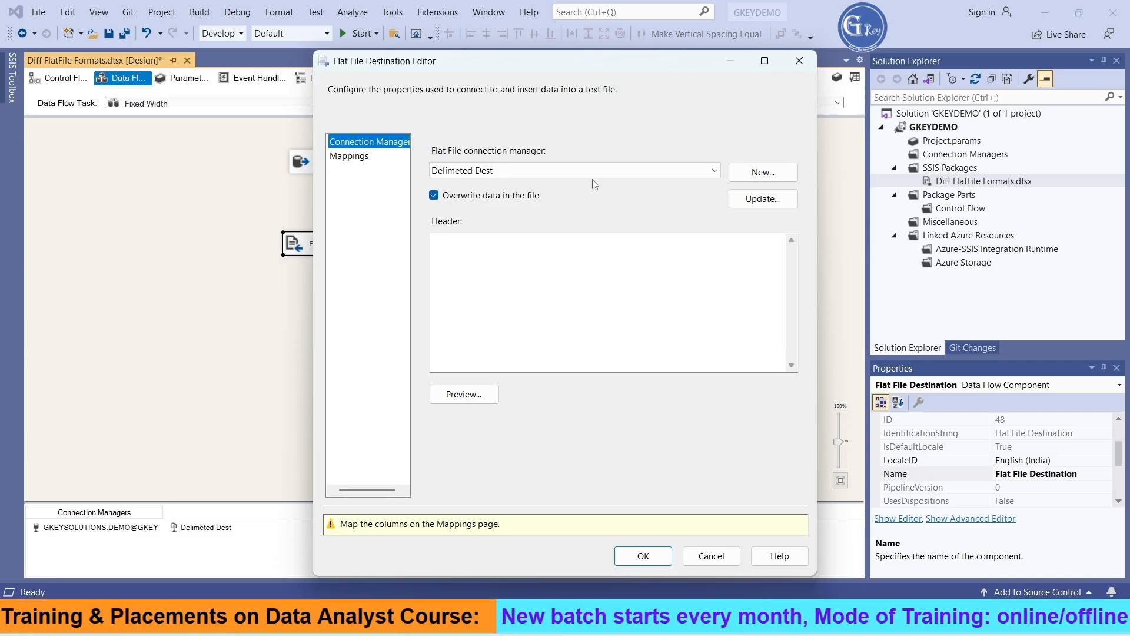
click(757, 183)
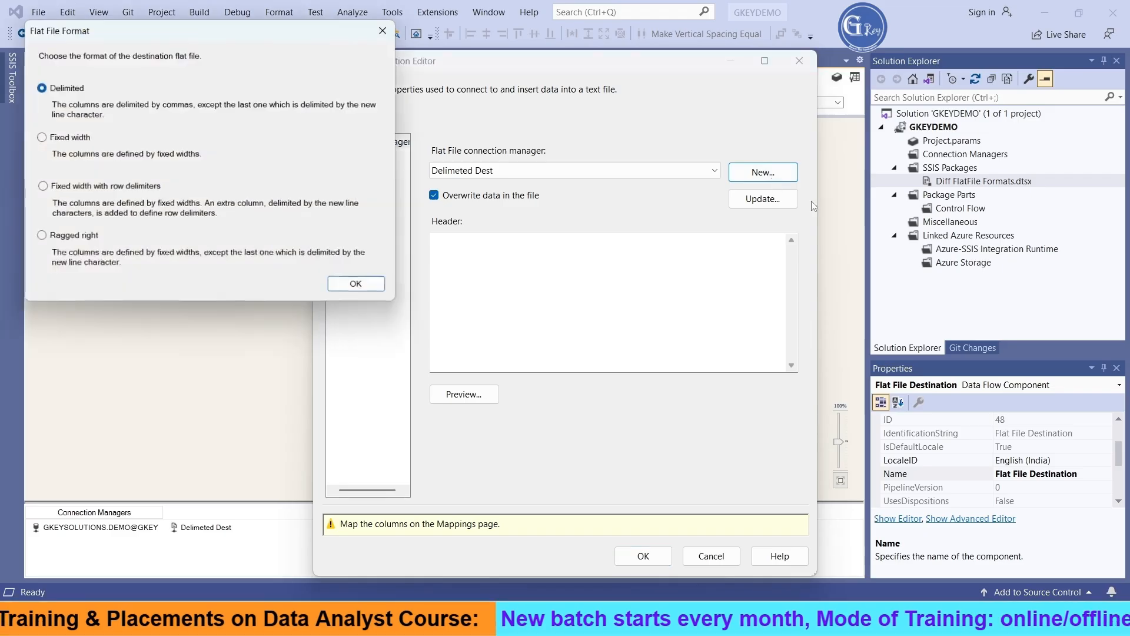
click(42, 139)
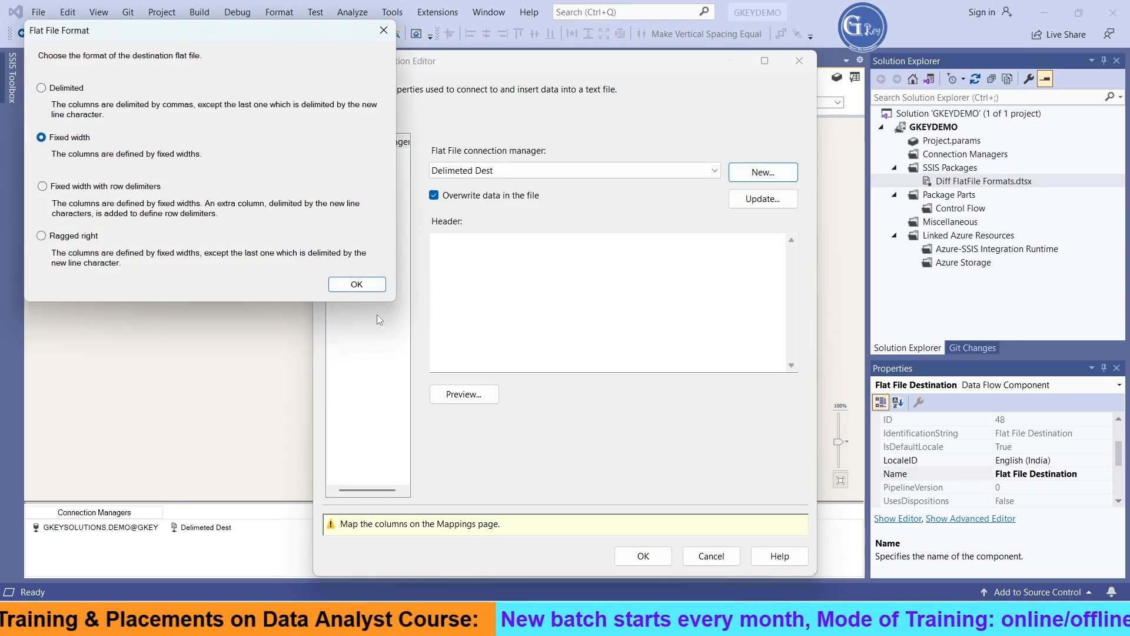
click(357, 283)
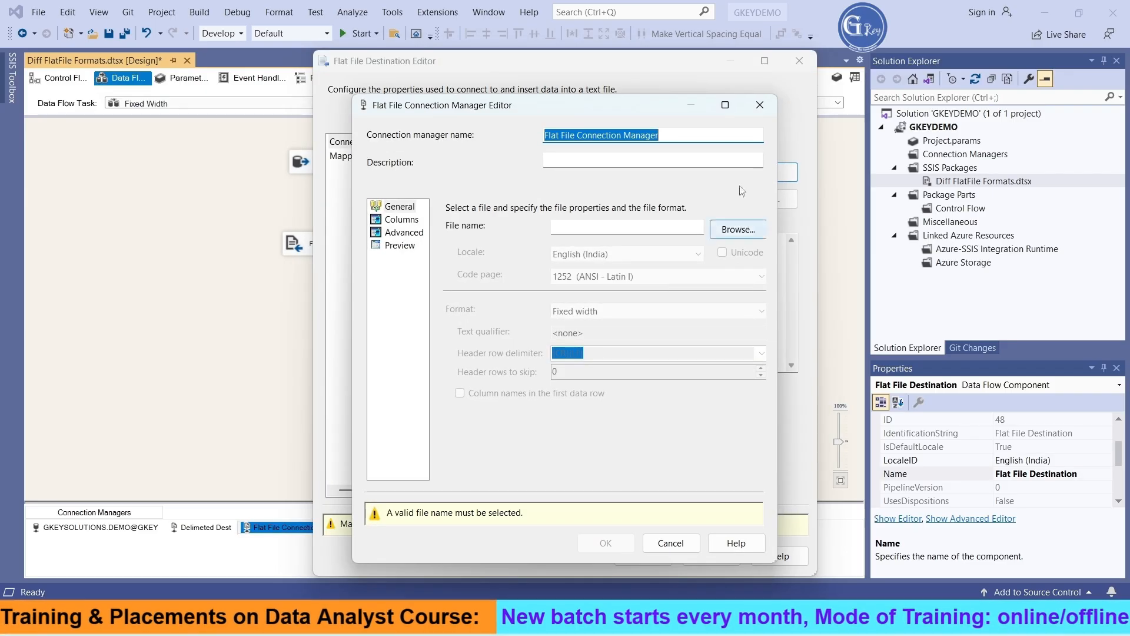
text(Fi)
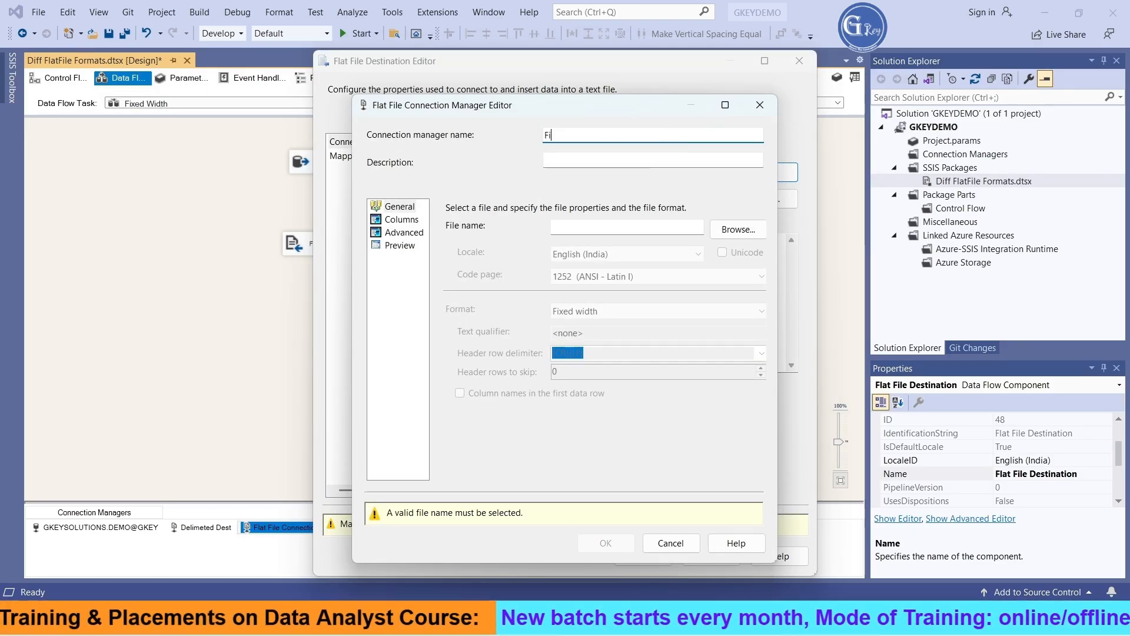
text(xedWidth)
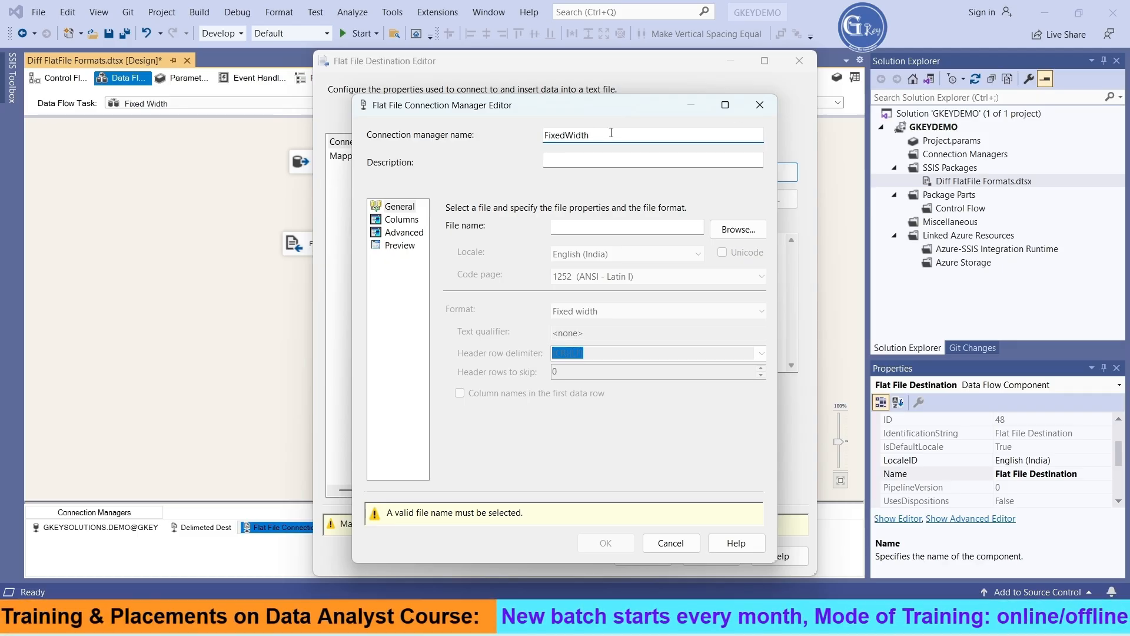
Create a text file named FixedWidth.txt in D:\Files\Part4 and select it as the connection's file
drag(624, 137, 532, 140)
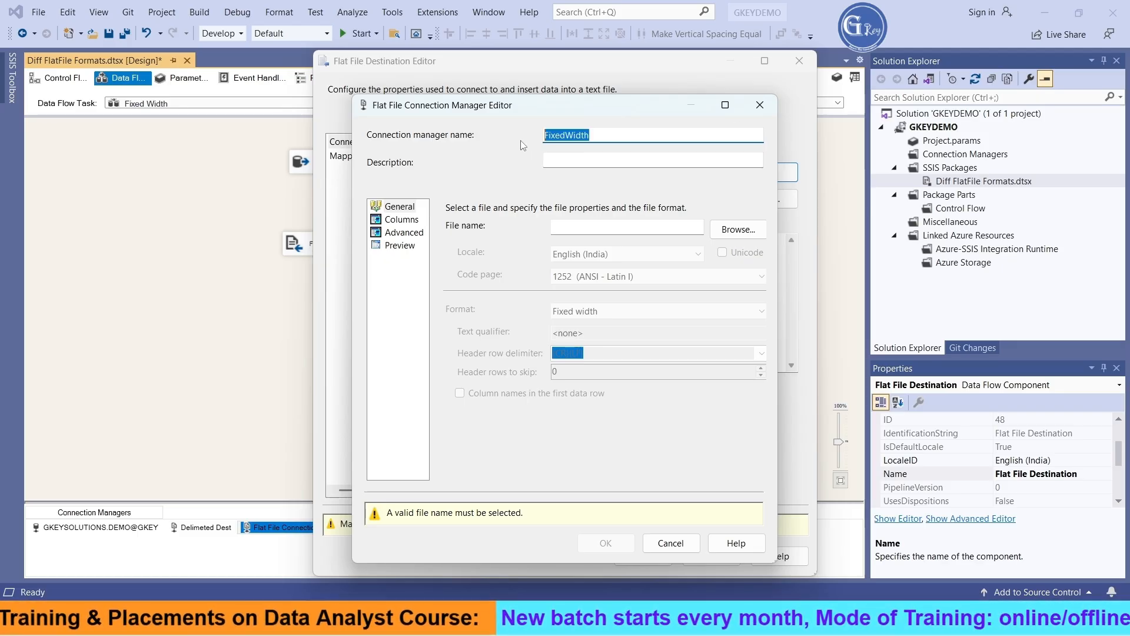
click(738, 228)
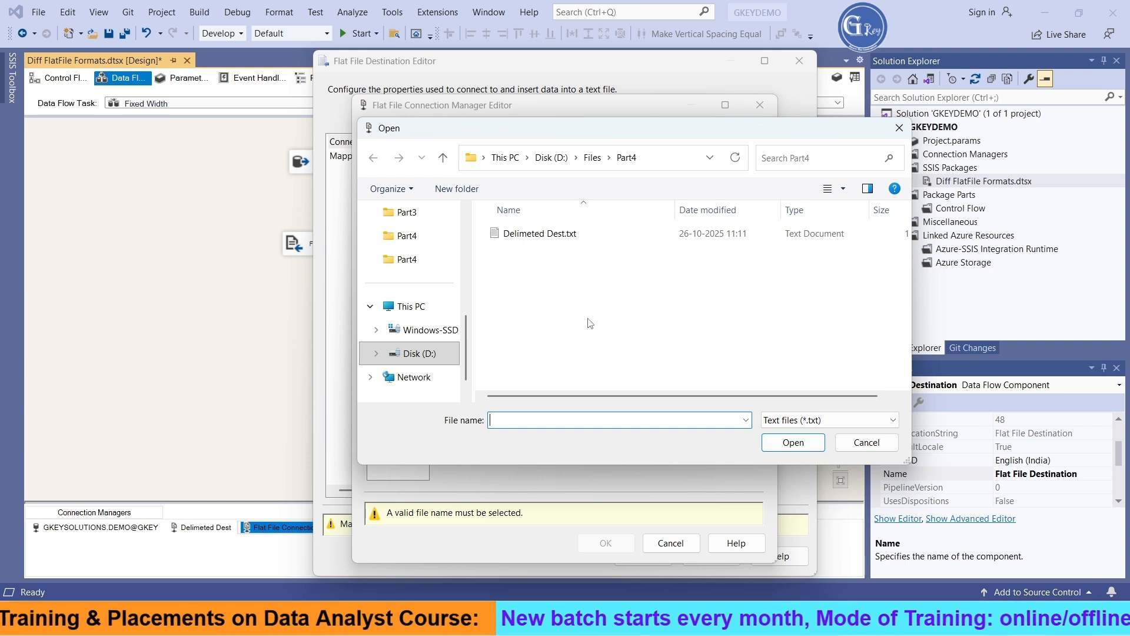
right_click(590, 323)
mouse_move(662, 505)
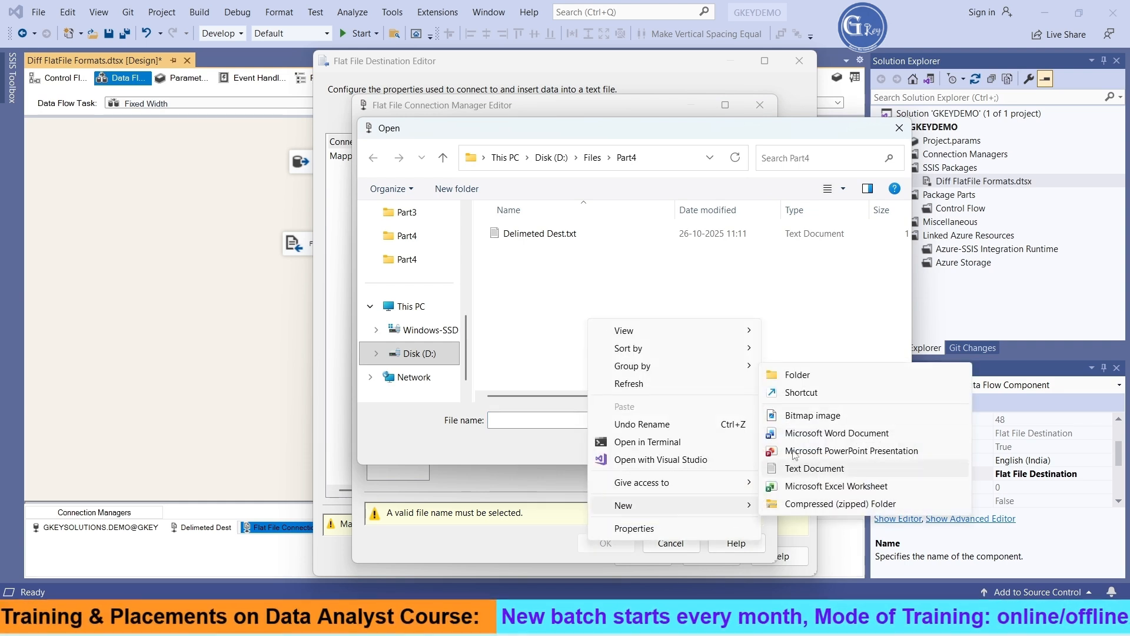
click(813, 469)
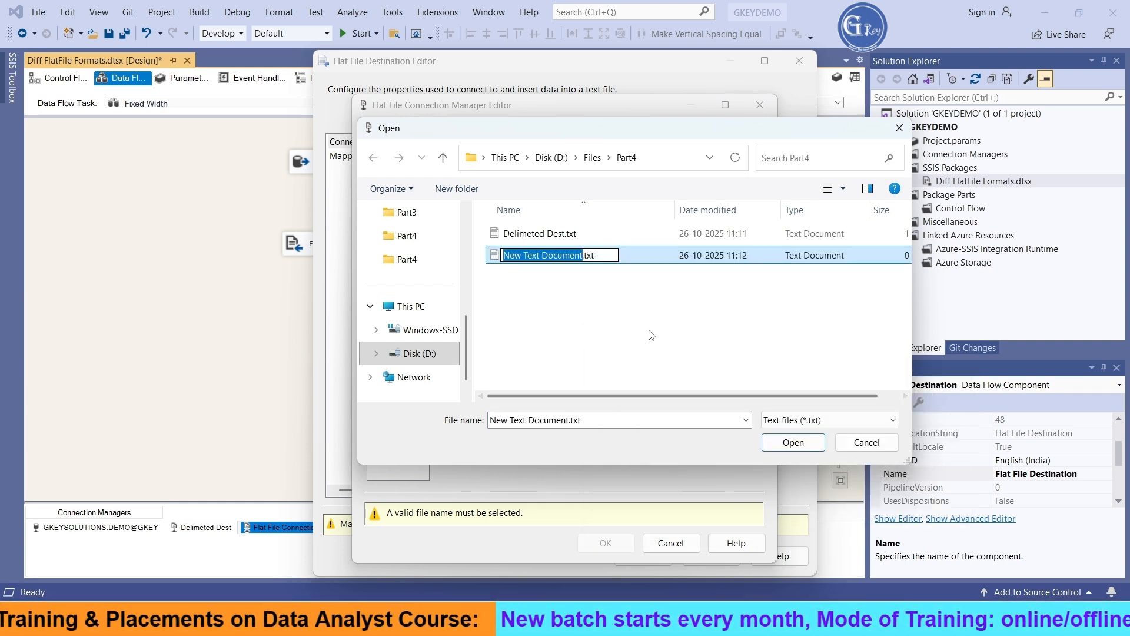
text(FixedWidth)
click(585, 335)
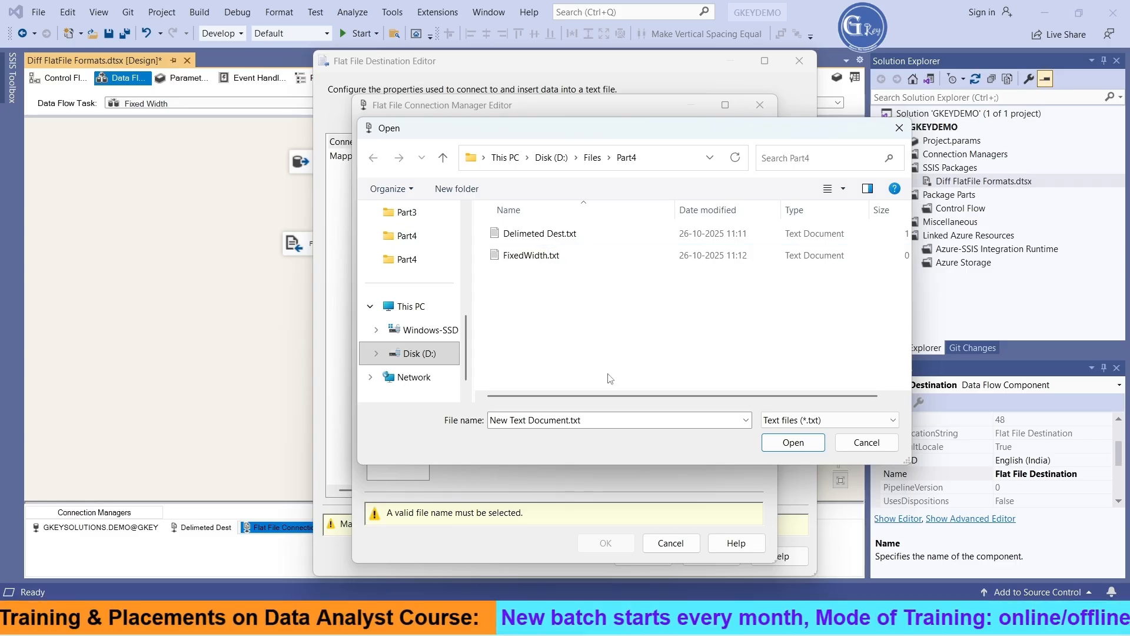
click(534, 260)
click(793, 444)
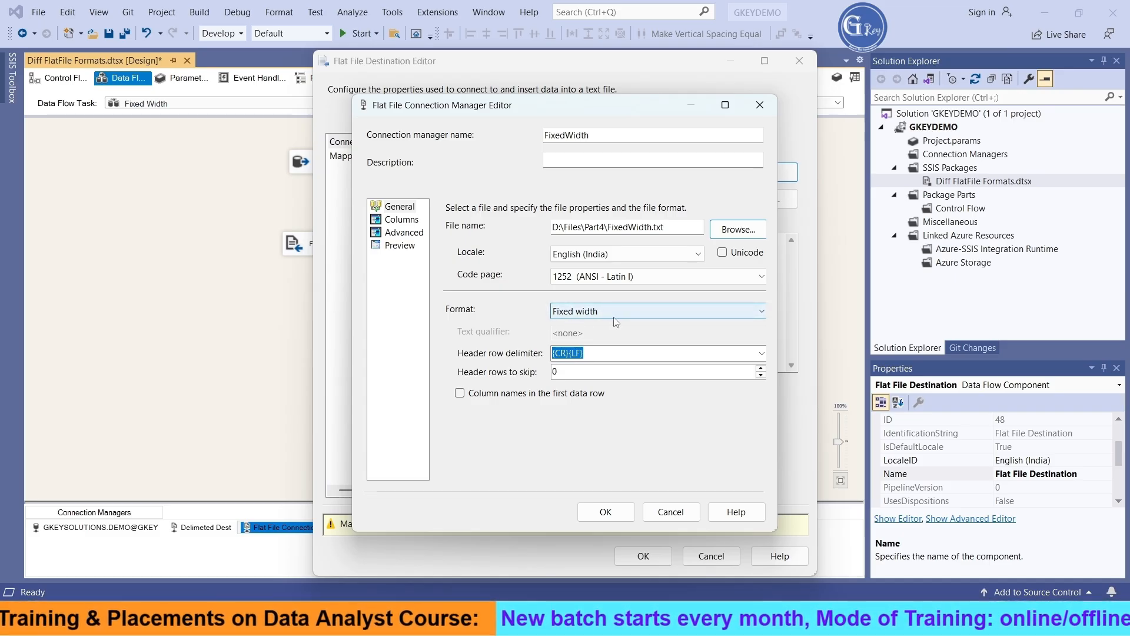
Review the connection's column markers, the width and data type properties of each column from EmployeeID to Salary, and the preview
click(402, 221)
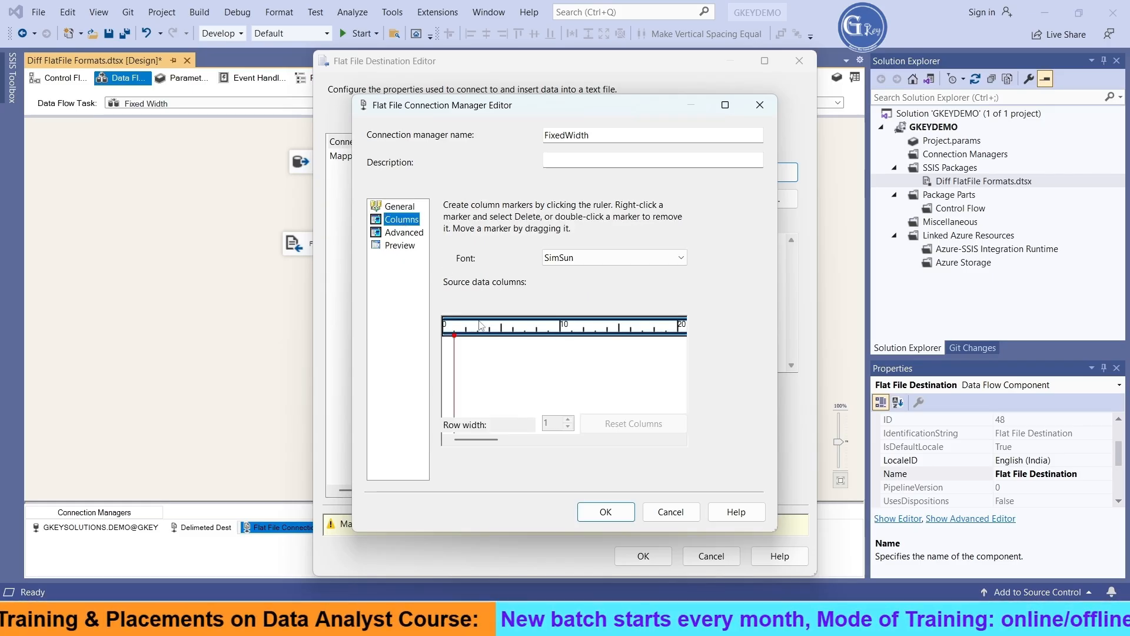
click(419, 234)
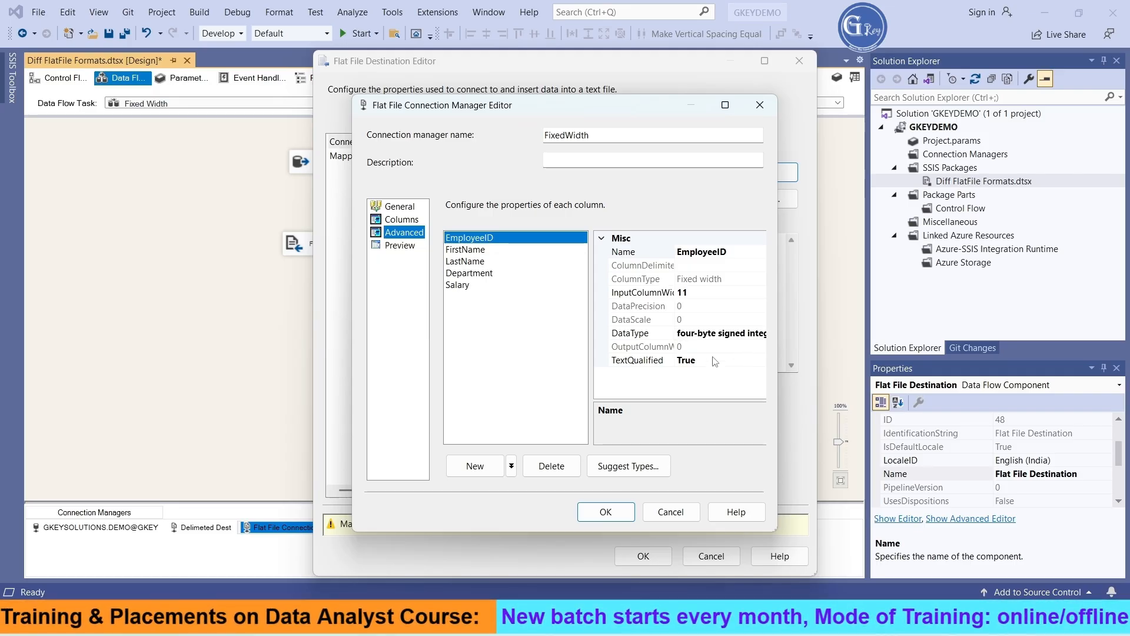
click(733, 254)
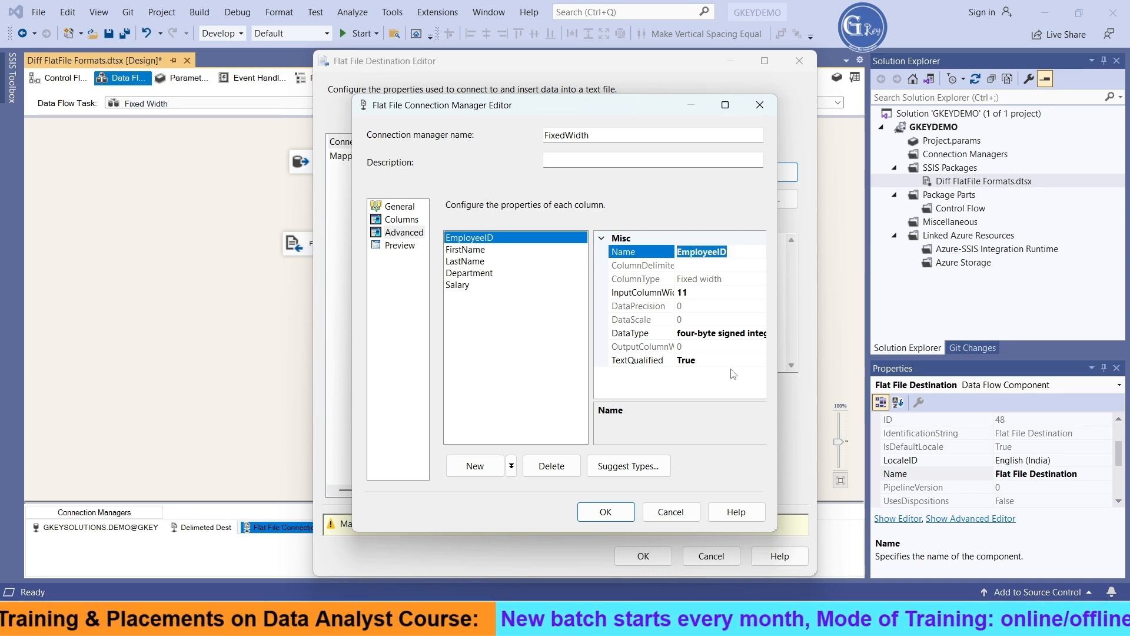
click(707, 292)
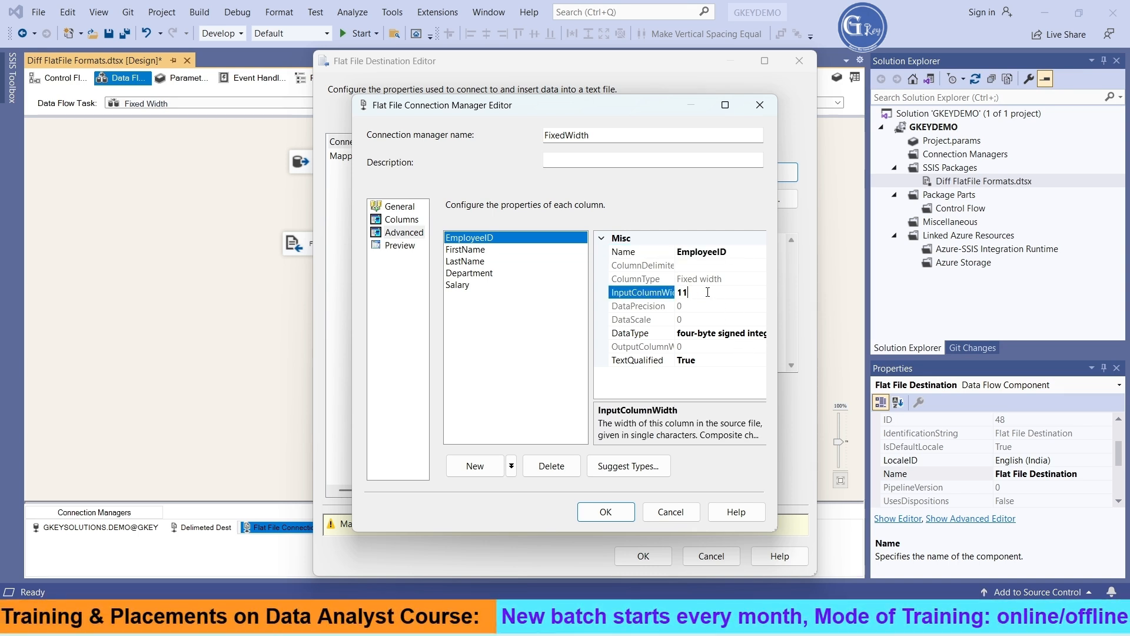
click(466, 252)
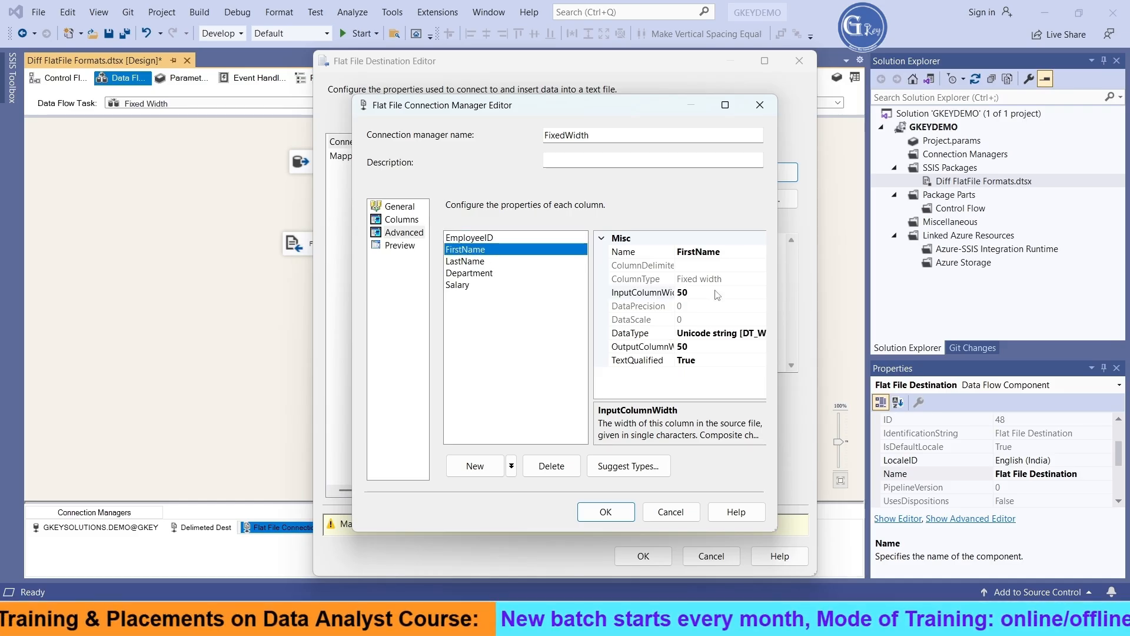
click(708, 293)
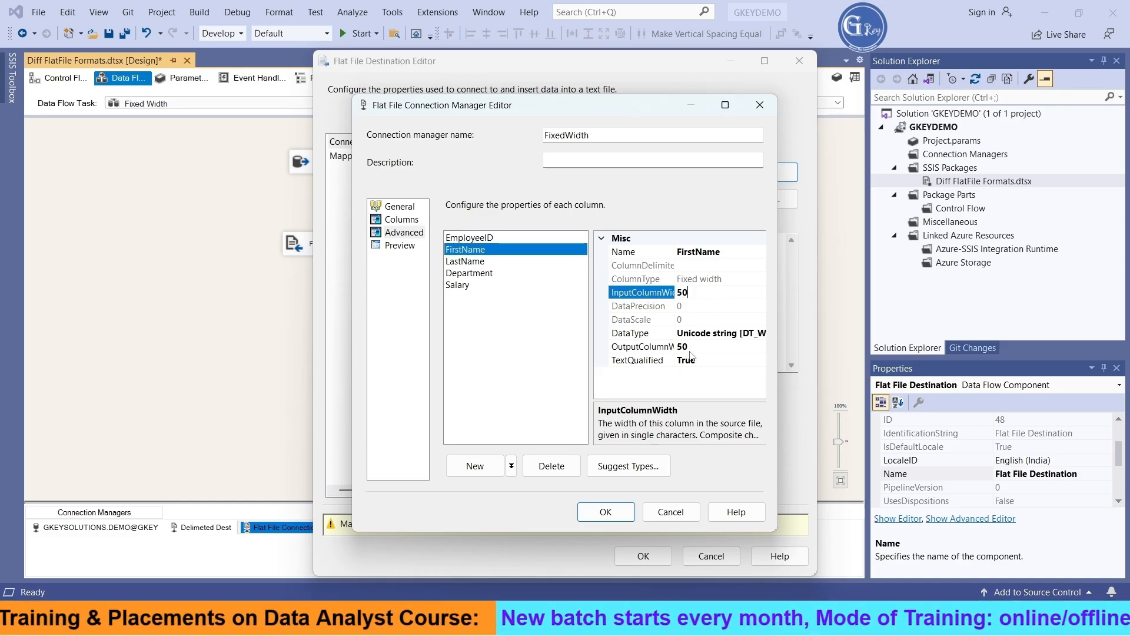
click(475, 262)
click(476, 274)
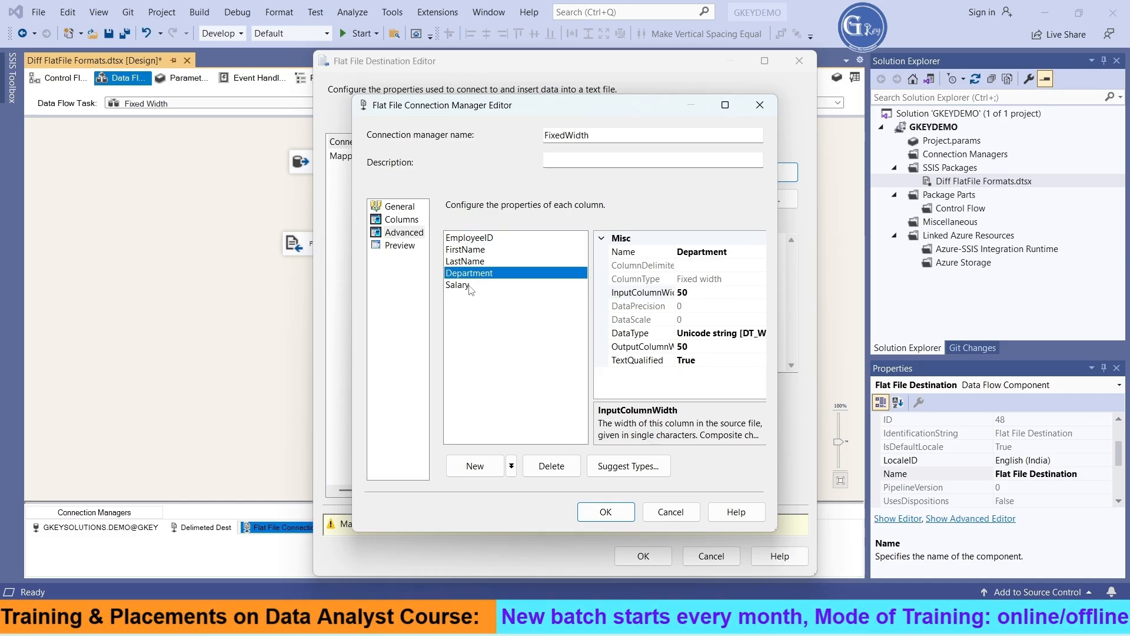
click(469, 285)
click(471, 238)
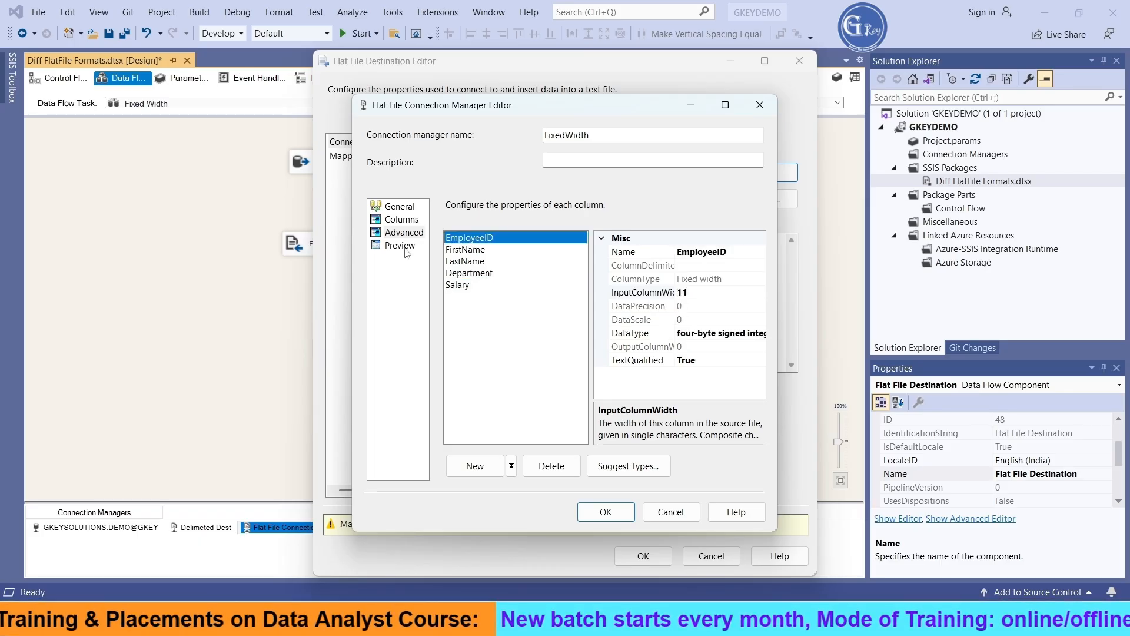
click(402, 246)
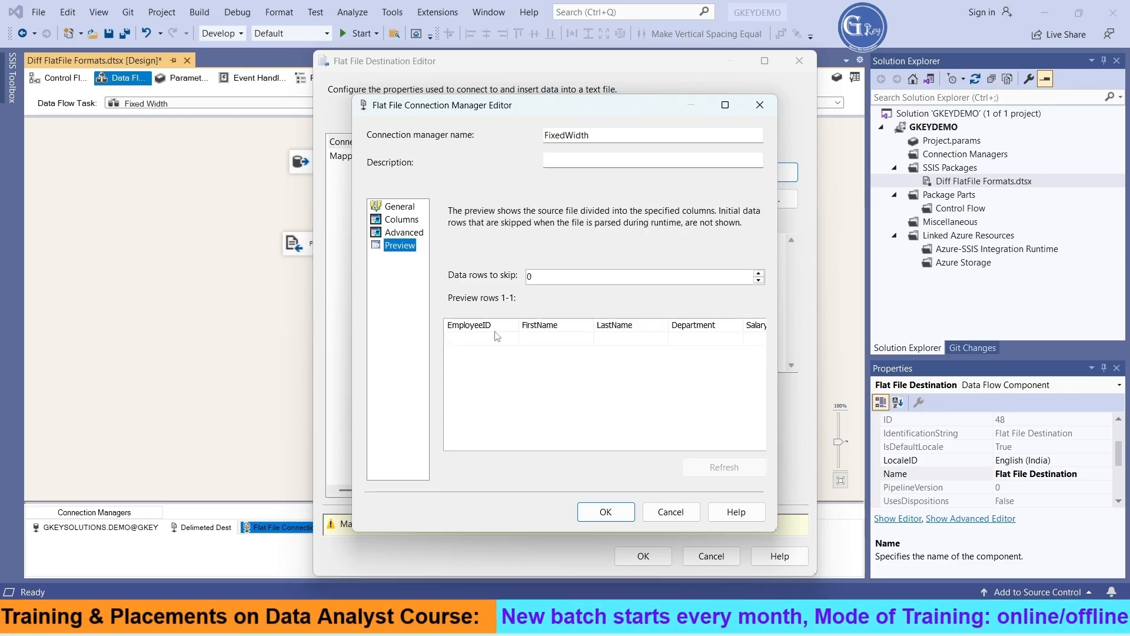
Save the FixedWidth connection manager and accept the mappings between the input columns and the same-named destination columns
click(626, 516)
click(349, 156)
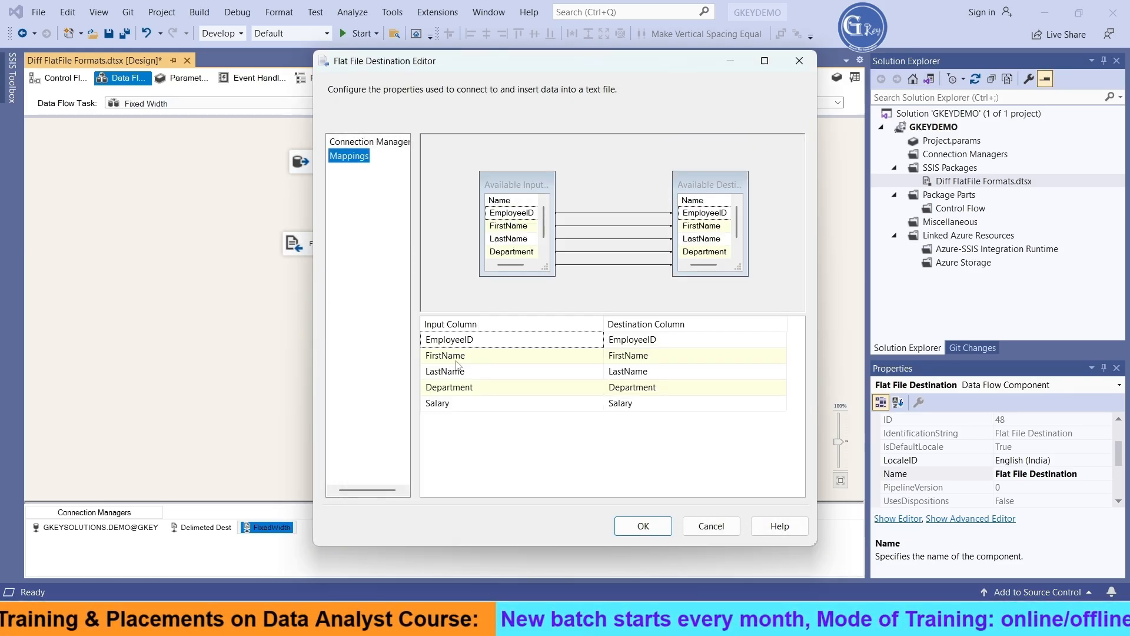
click(644, 526)
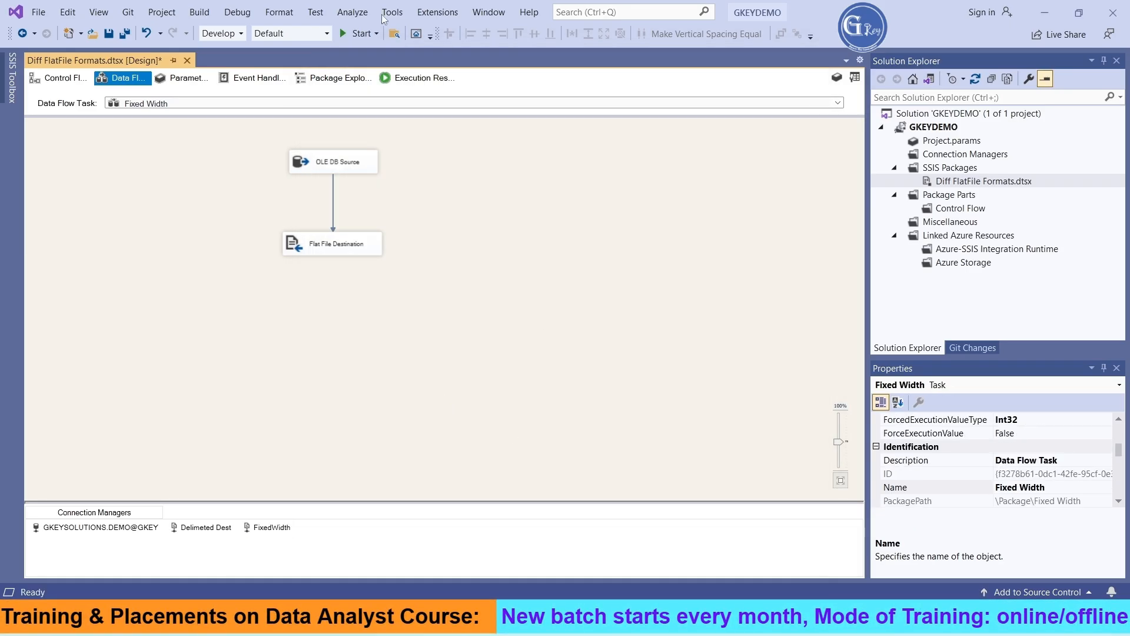
Run the package, switch to File Explorer and open the exported FixedWidth.txt in D:\Files\Part4
click(360, 33)
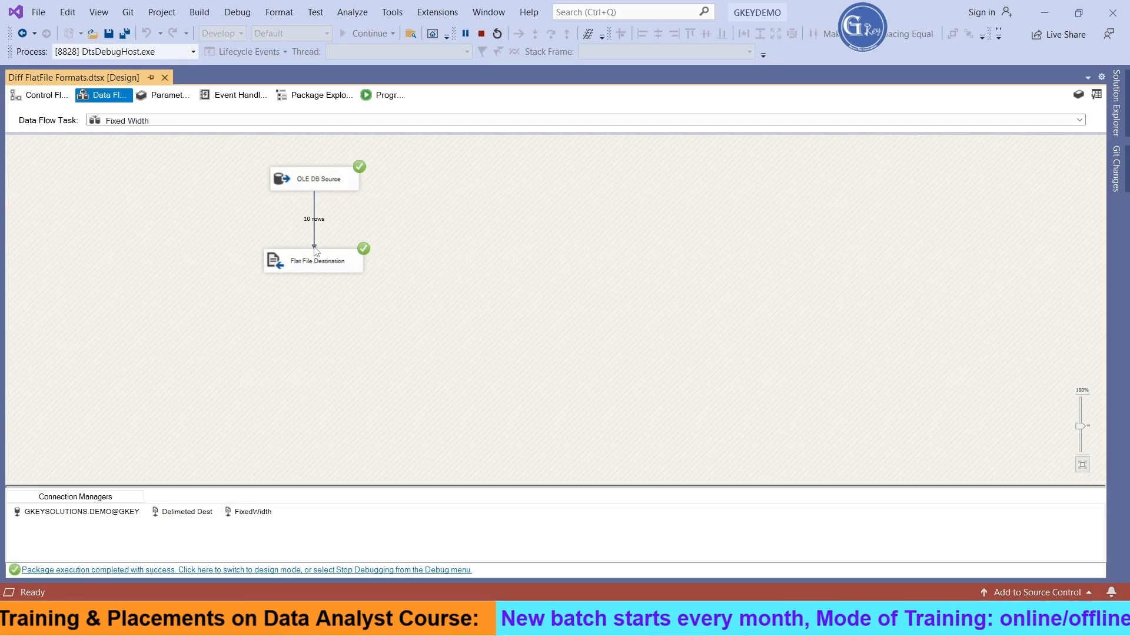
key(alt+Tab)
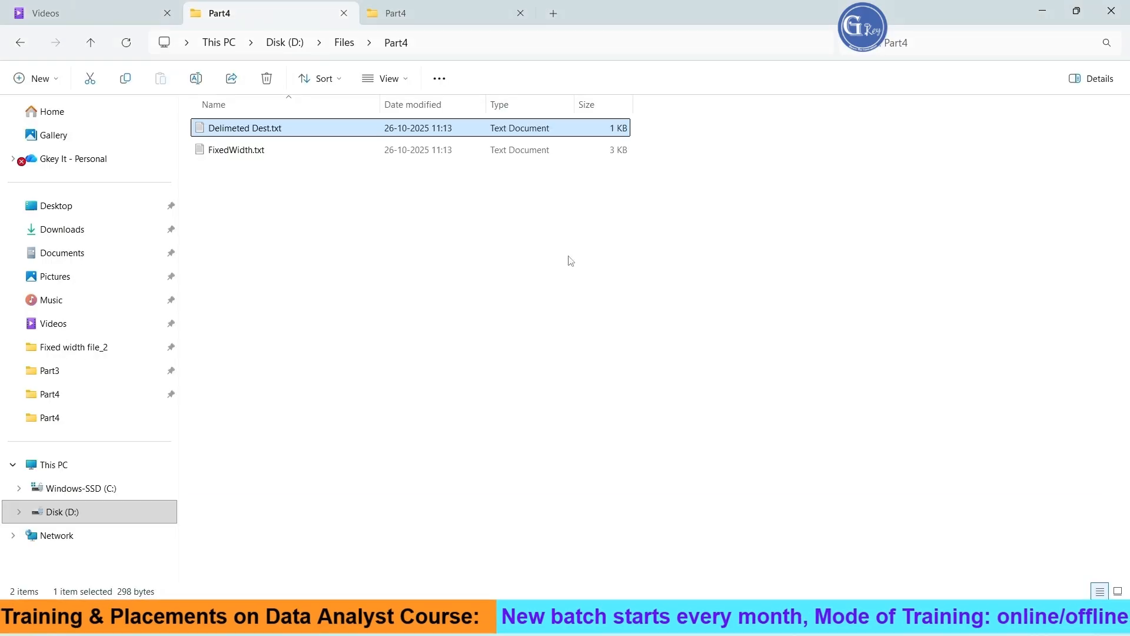
click(225, 153)
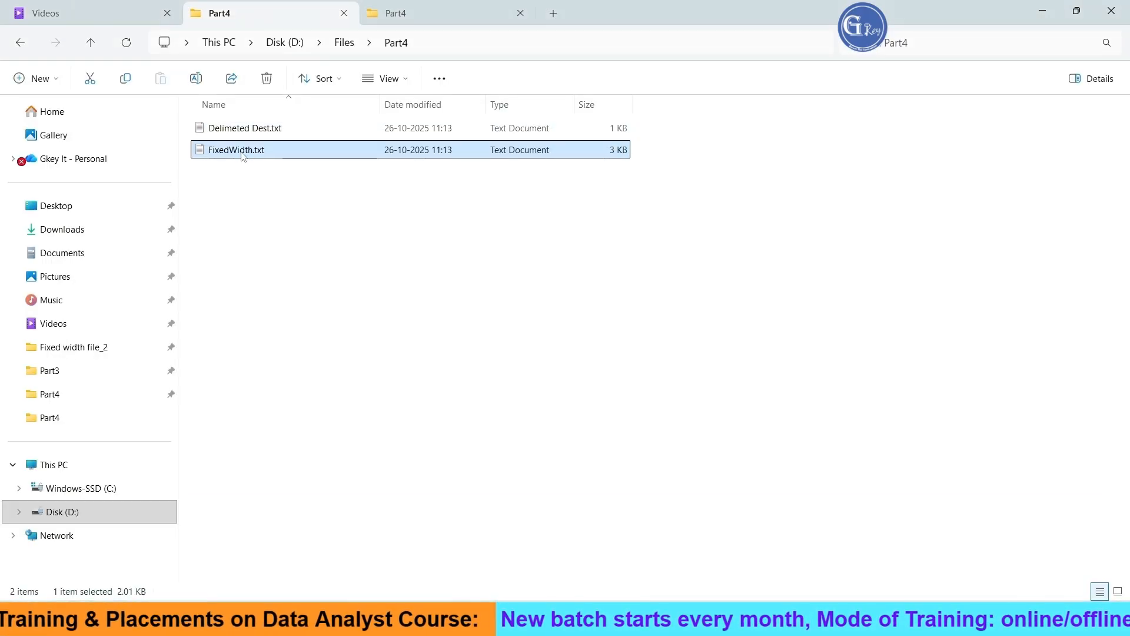
click(241, 154)
click(249, 154)
click(307, 224)
click(251, 156)
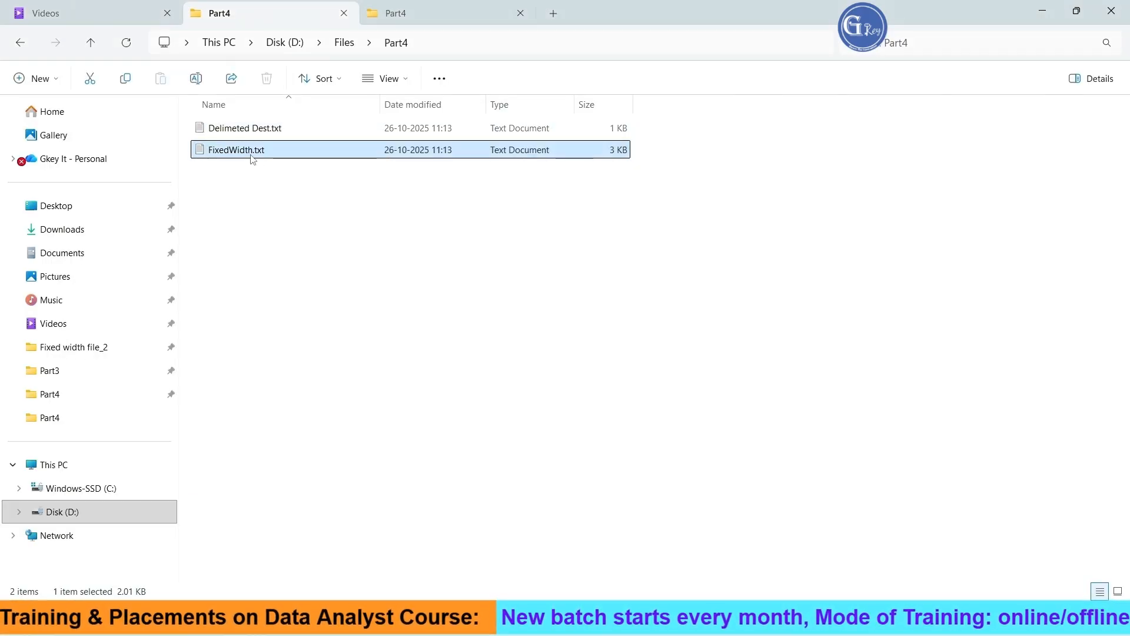
double_click(252, 154)
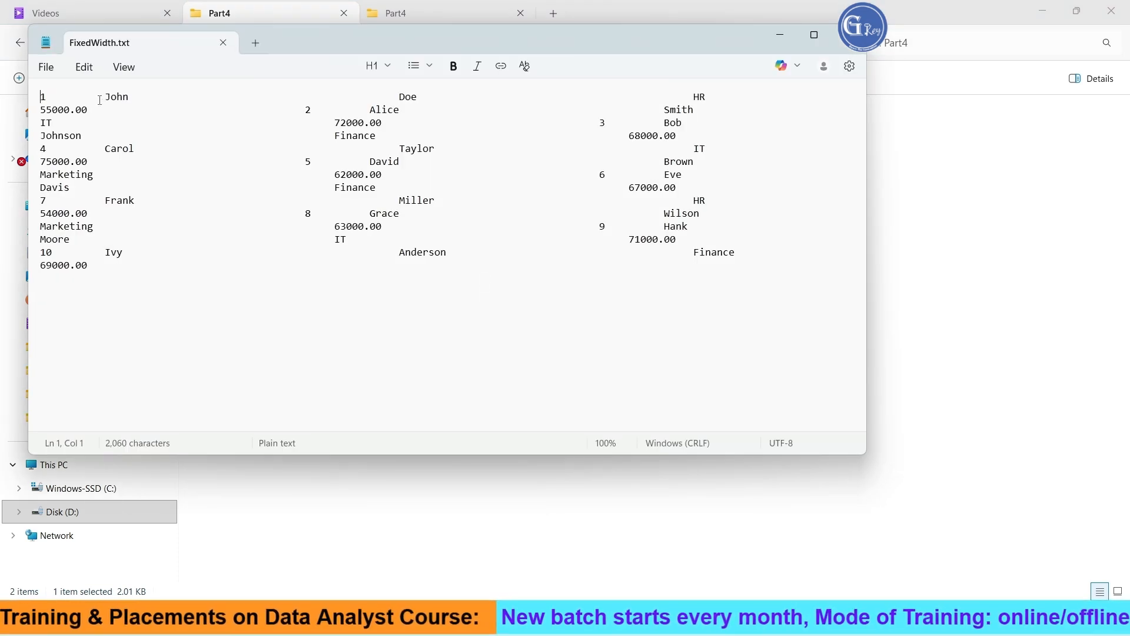
Examine the padded column widths in the first record of FixedWidth.txt and maximize the text window to check row alignment
drag(105, 96, 3, 101)
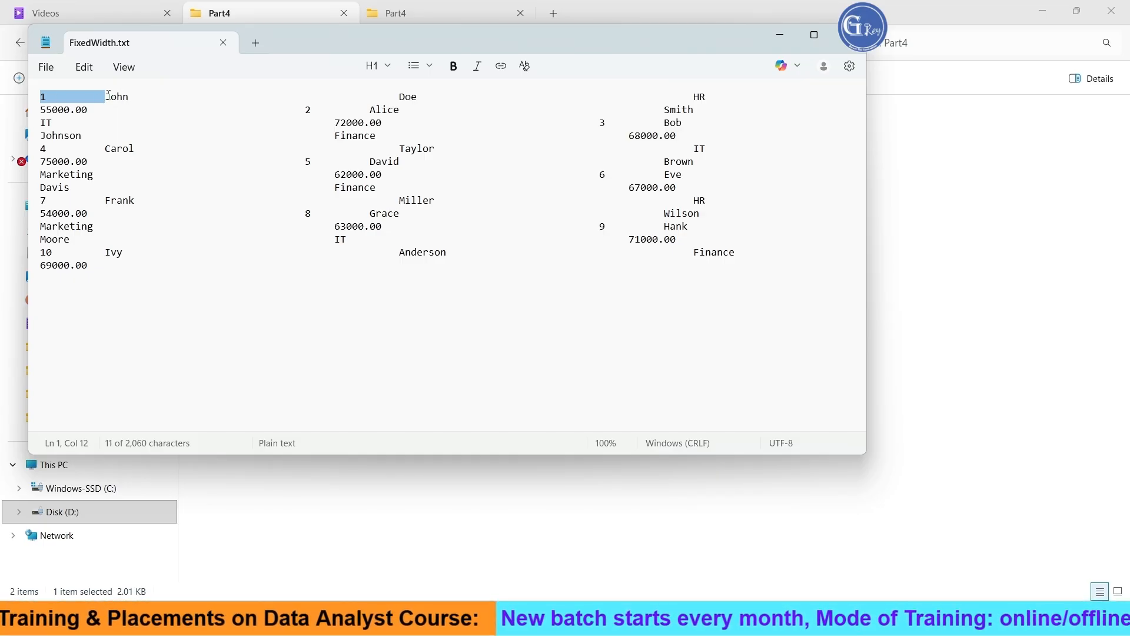
drag(108, 96, 875, 103)
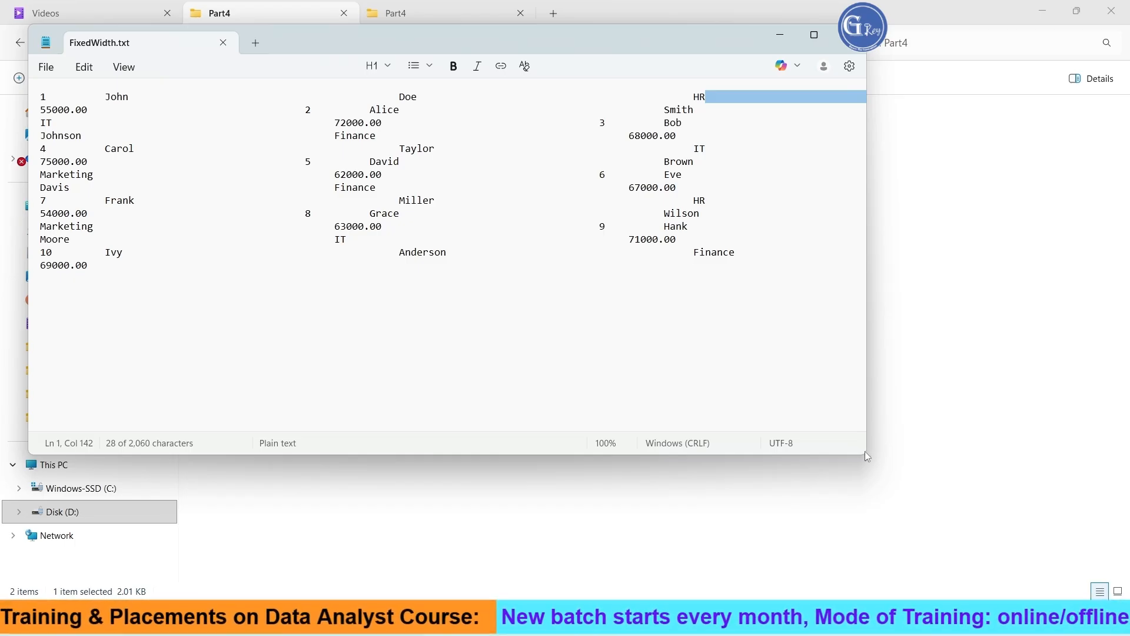
click(815, 45)
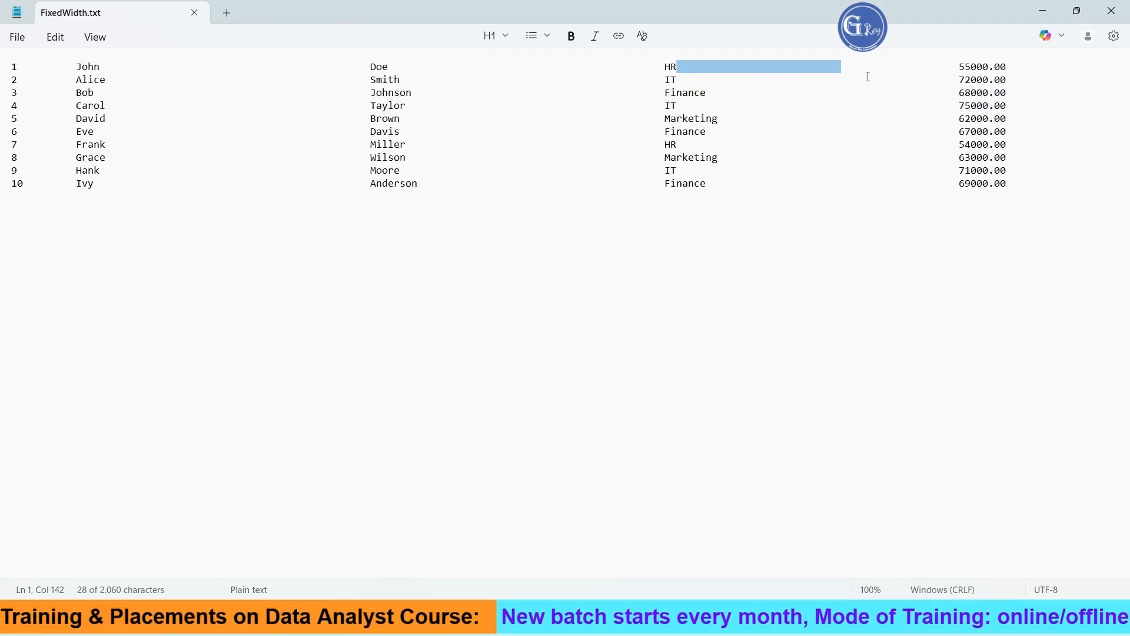
Examine the padding after the Department value and the Salary field in the first record of FixedWidth.txt
click(678, 66)
drag(677, 66, 1128, 70)
click(954, 67)
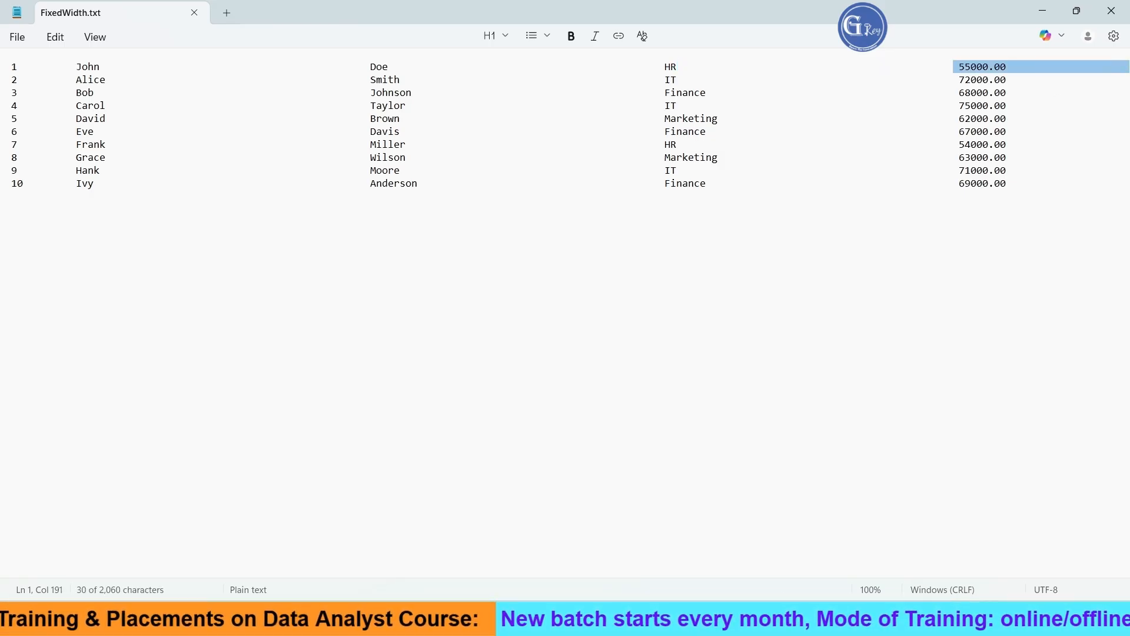
Switch to Visual Studio, open the FixedWidth connection manager and inspect the EmployeeID column's input width among the advanced column properties
key(alt+Tab)
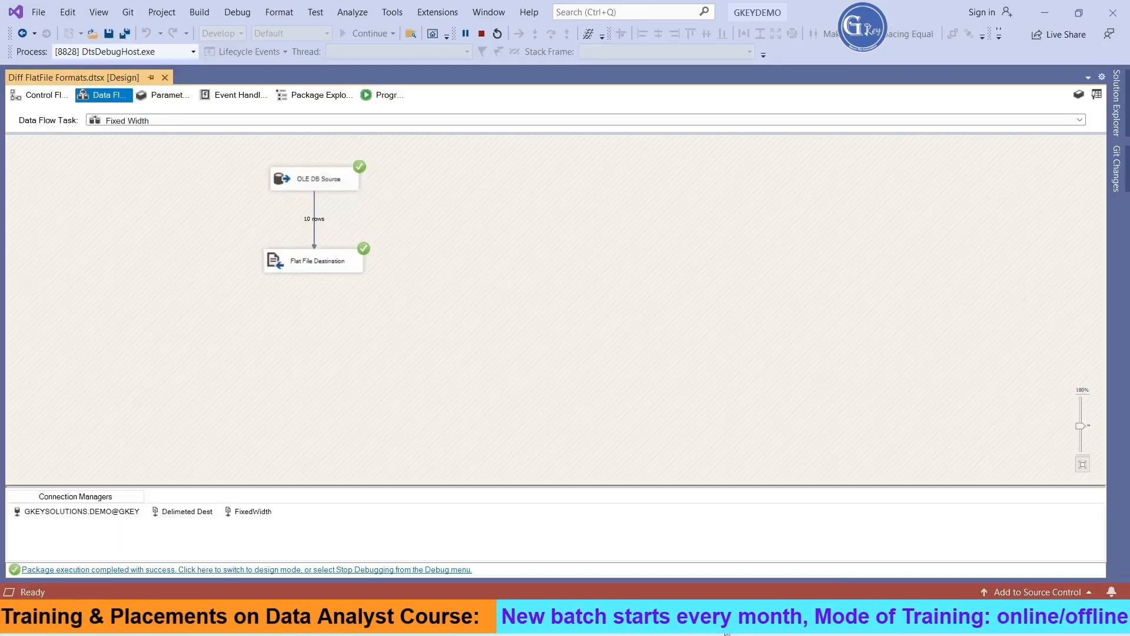
click(238, 510)
right_click(238, 511)
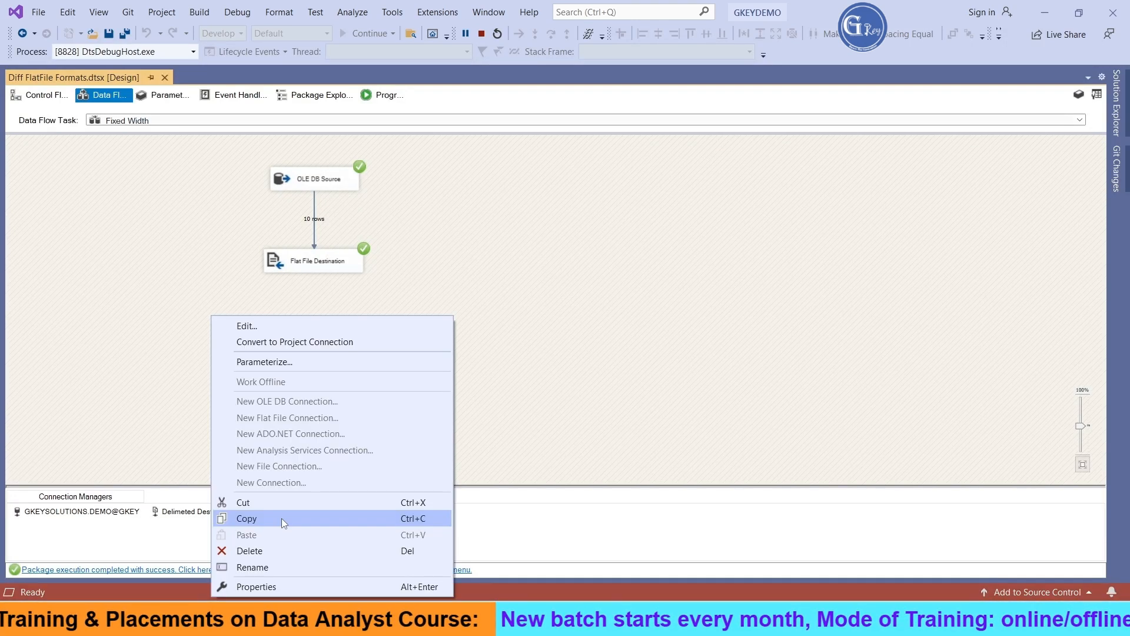
click(236, 327)
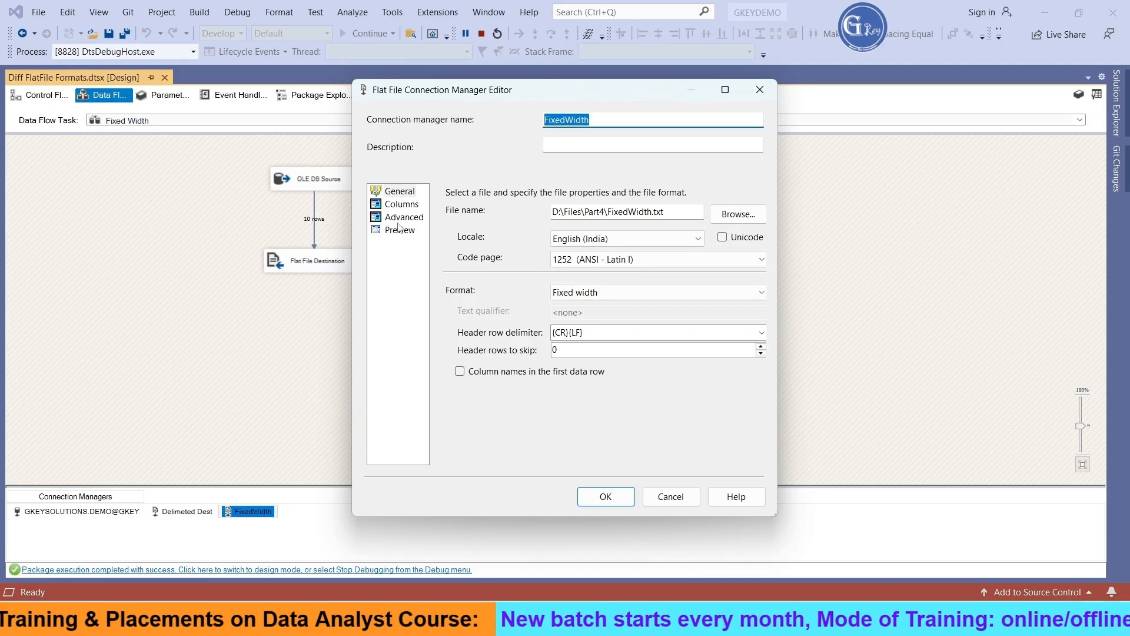
click(402, 217)
click(697, 278)
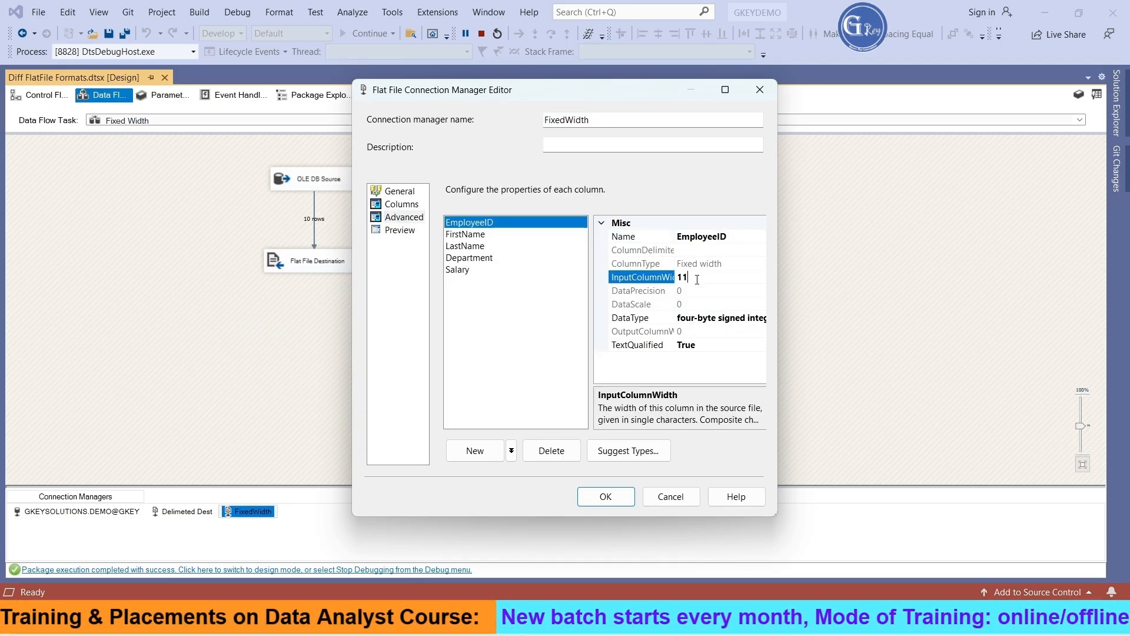
key(shift+Home)
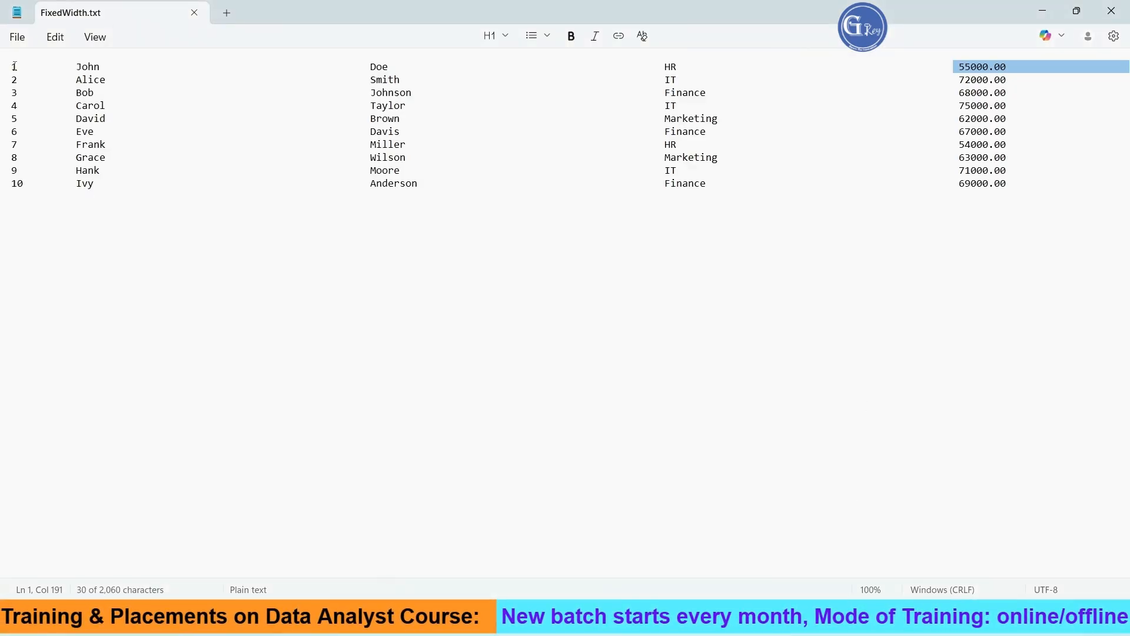
Compare the first record's EmployeeID field in Notepad with its configured width, and check the Salary column's properties in the connection manager
drag(15, 66, 79, 68)
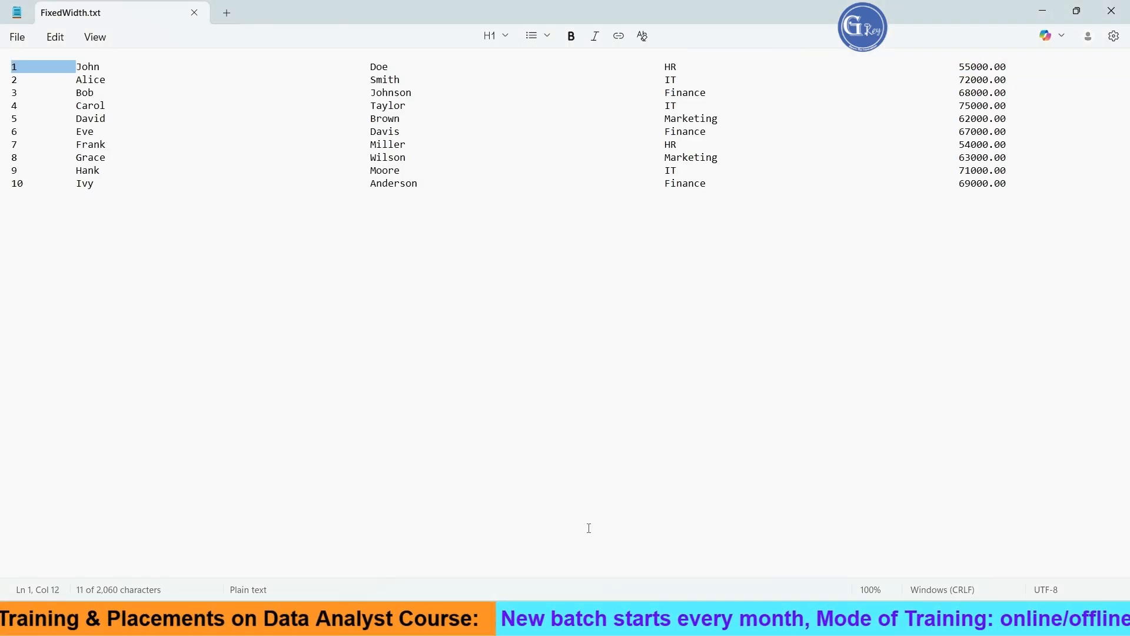
mouse_move(787, 623)
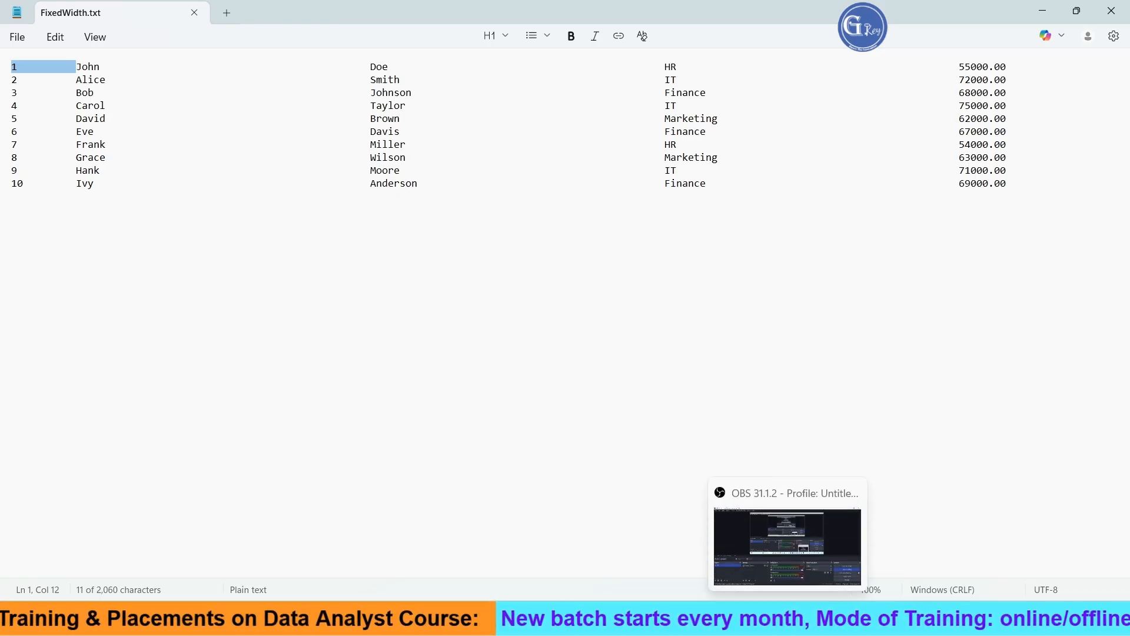
click(721, 622)
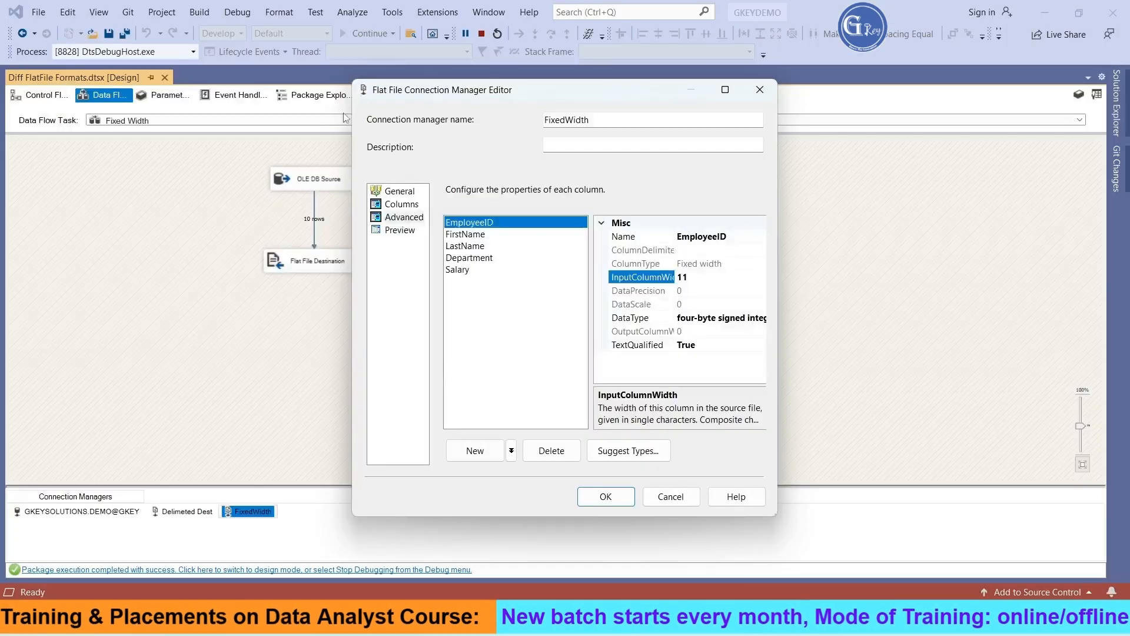
click(460, 235)
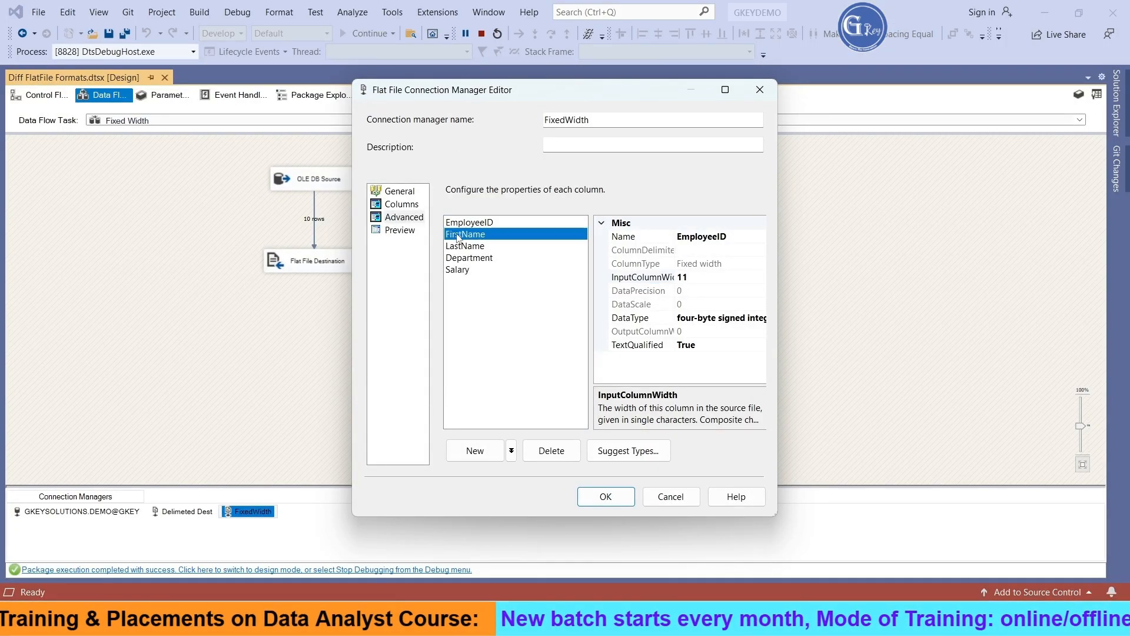
click(462, 270)
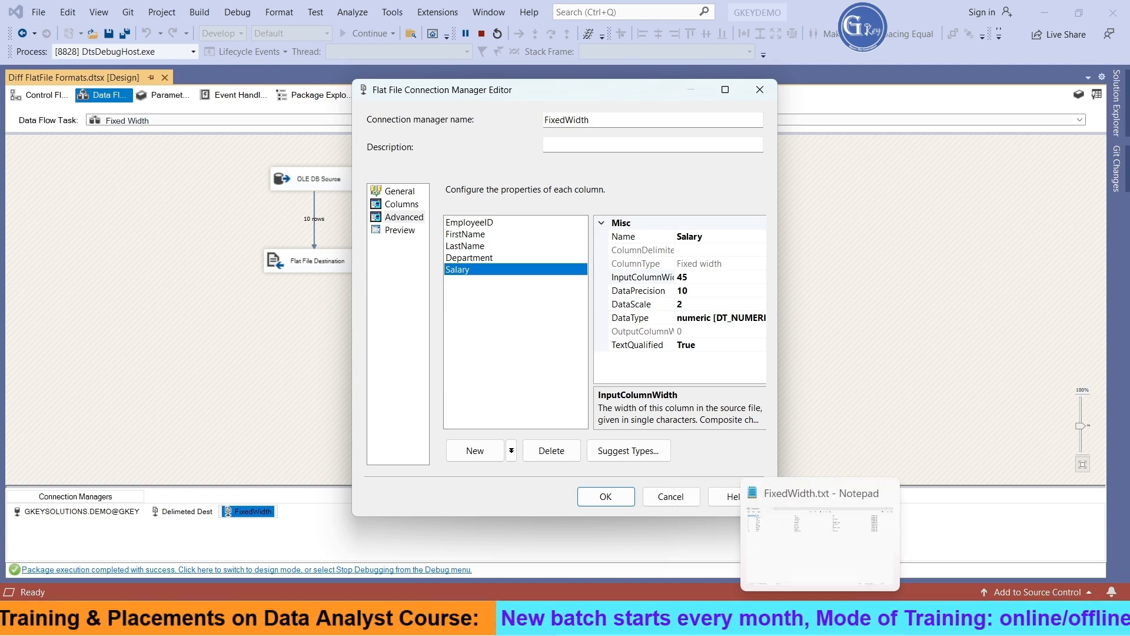
Switch to Notepad and examine the Salary field's width and the padding between the values in the first record
click(765, 621)
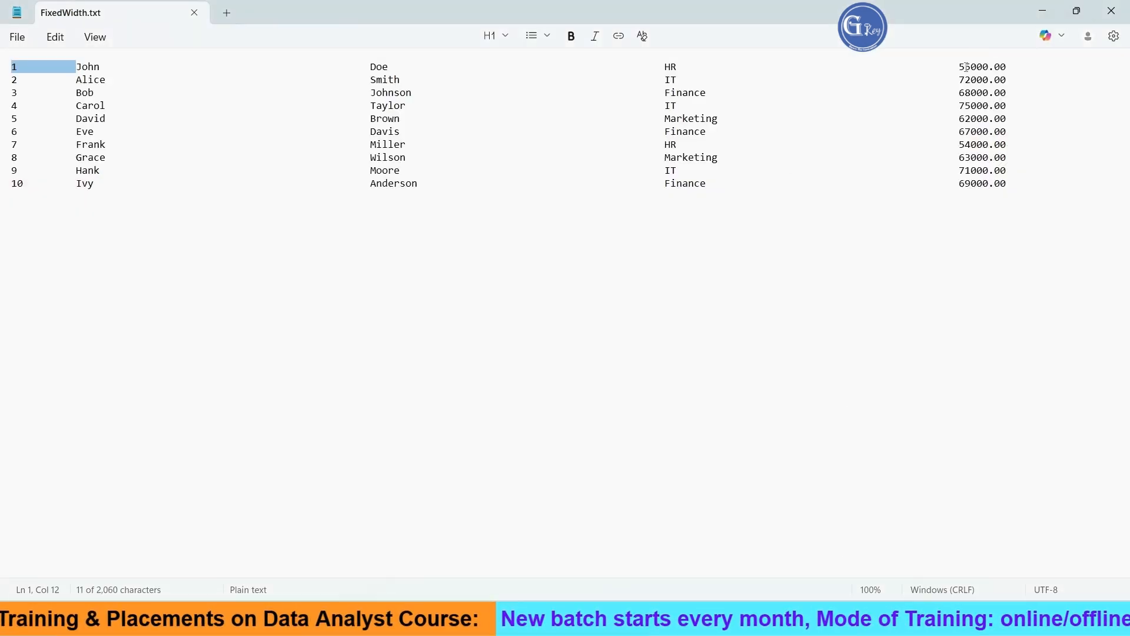
drag(959, 66, 1129, 67)
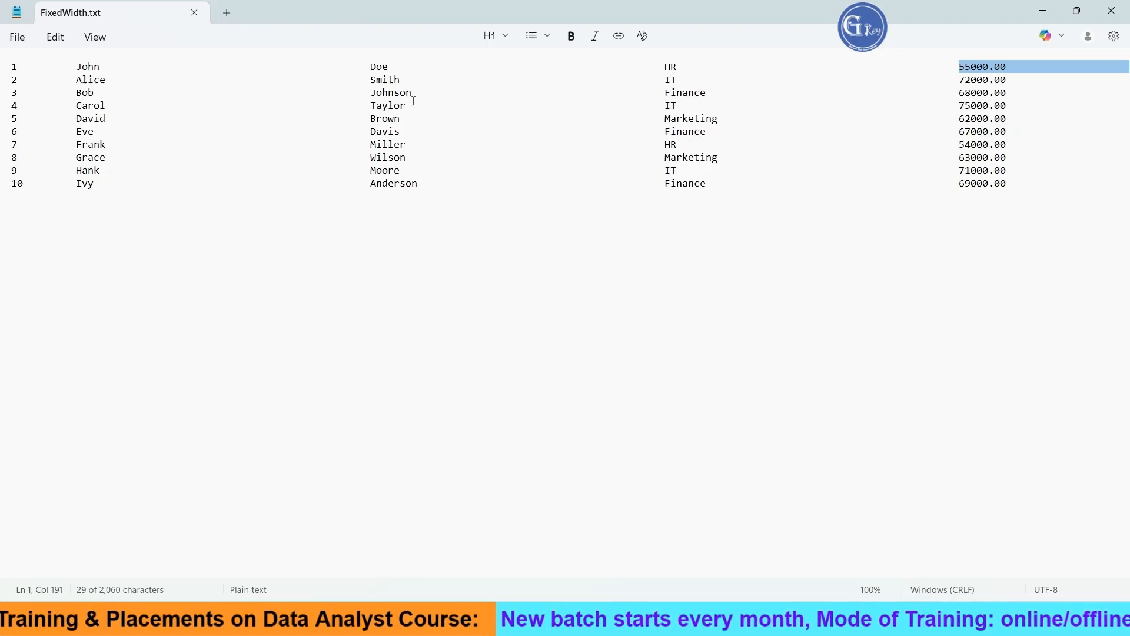
drag(101, 67, 961, 68)
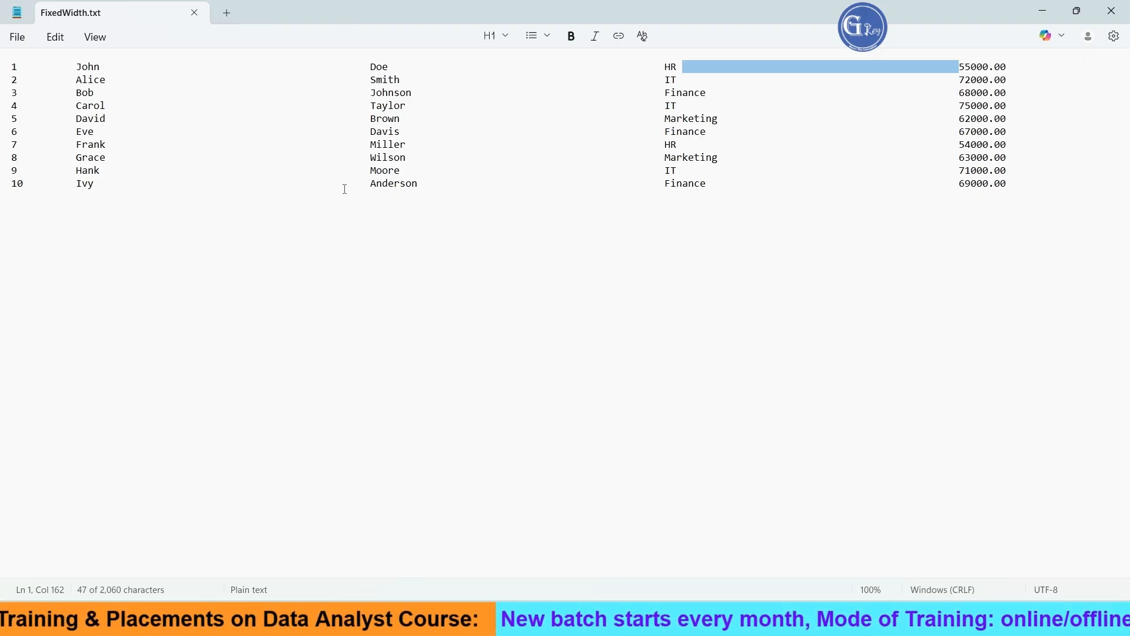
drag(104, 69, 348, 70)
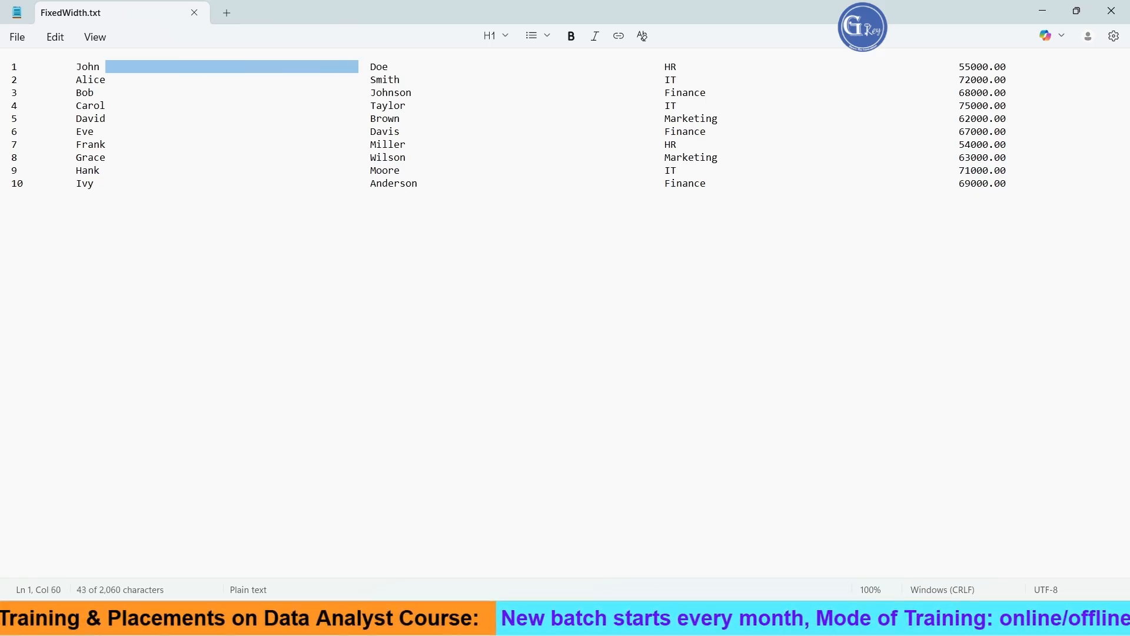
Close FixedWidth.txt and the connection manager editor without changes, and stop debugging the package
click(1112, 10)
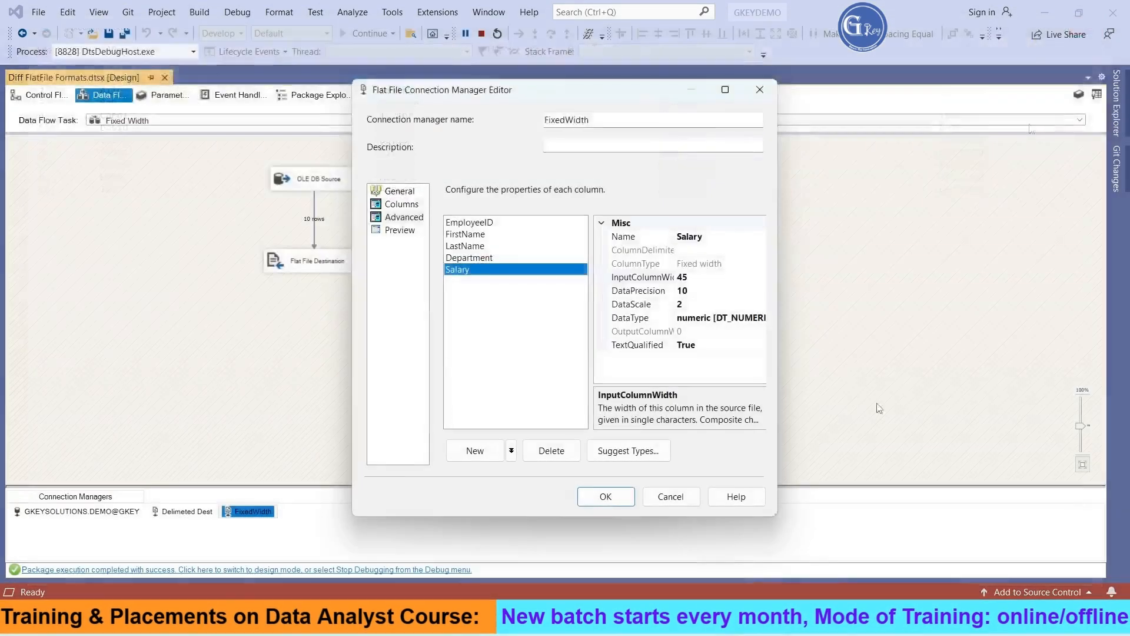
click(760, 90)
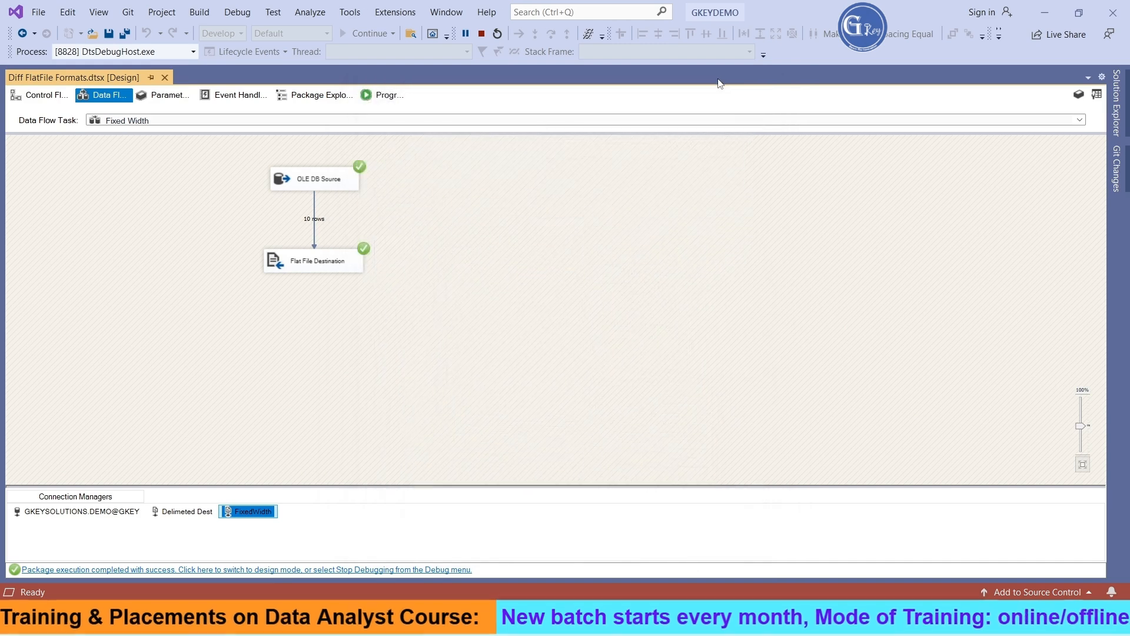
click(481, 33)
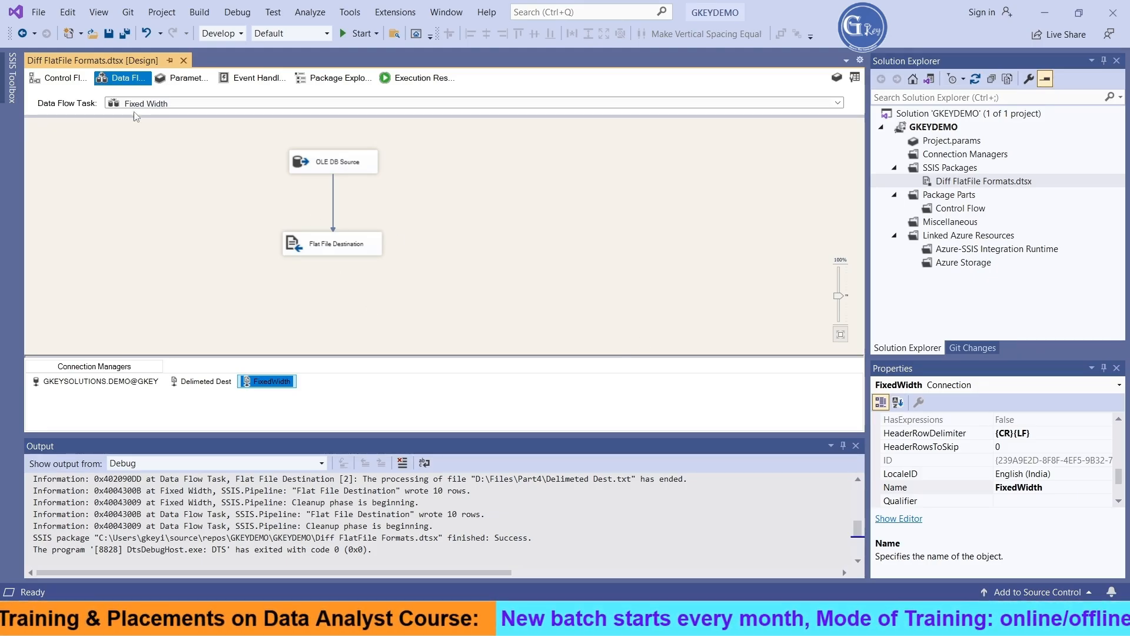
Duplicate the Fixed Width data flow task in the control flow and place the copy beside Data Flow Task
click(59, 78)
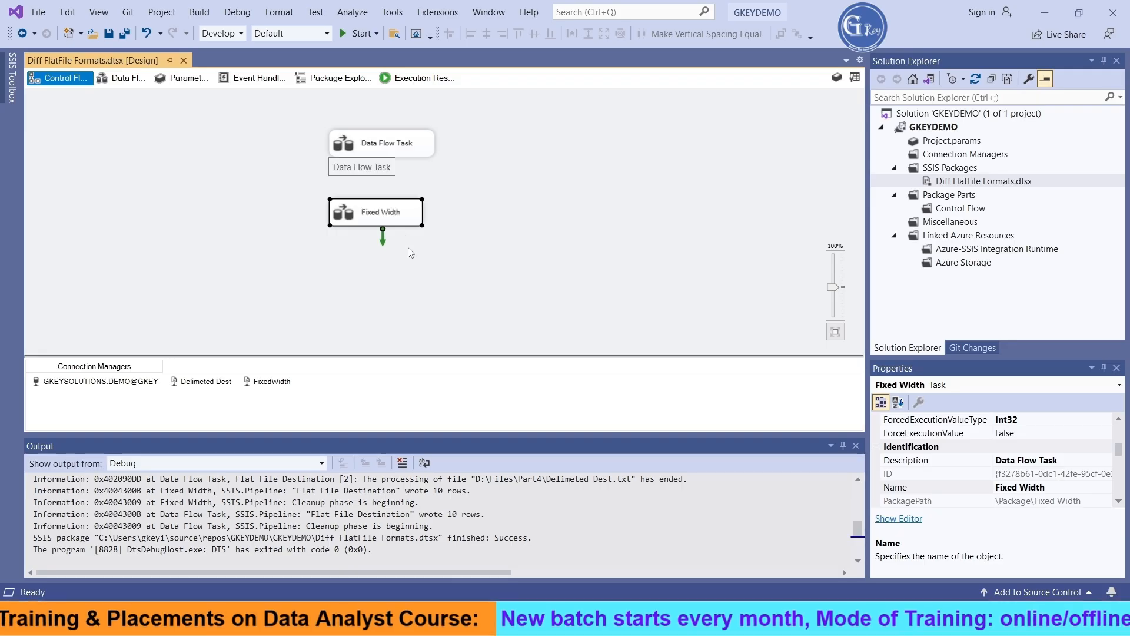
click(345, 234)
click(365, 218)
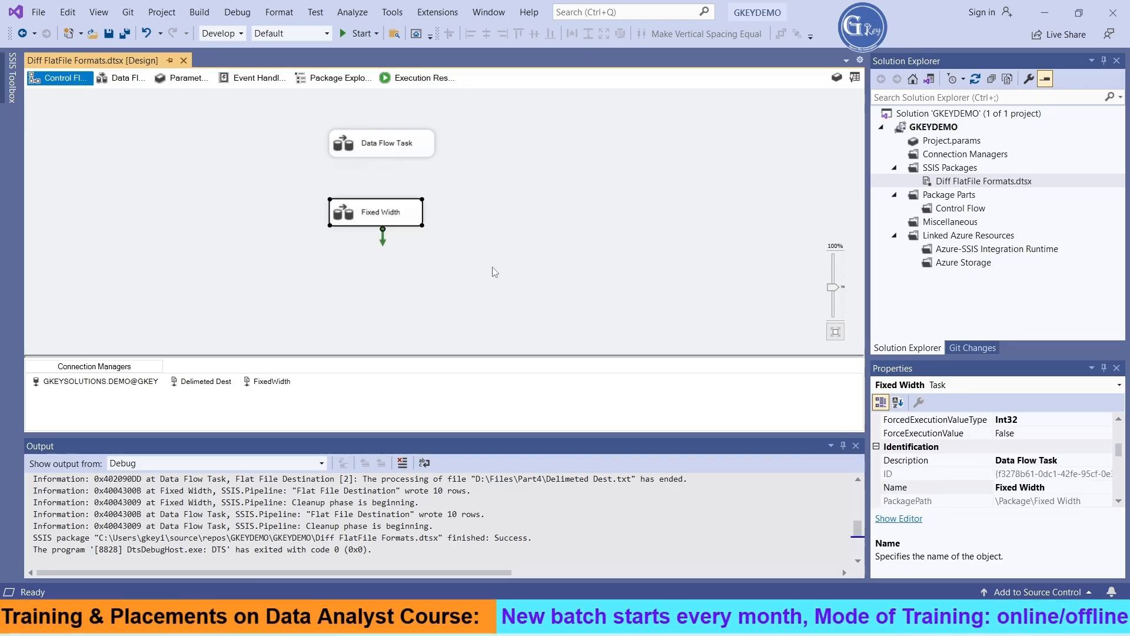
click(517, 168)
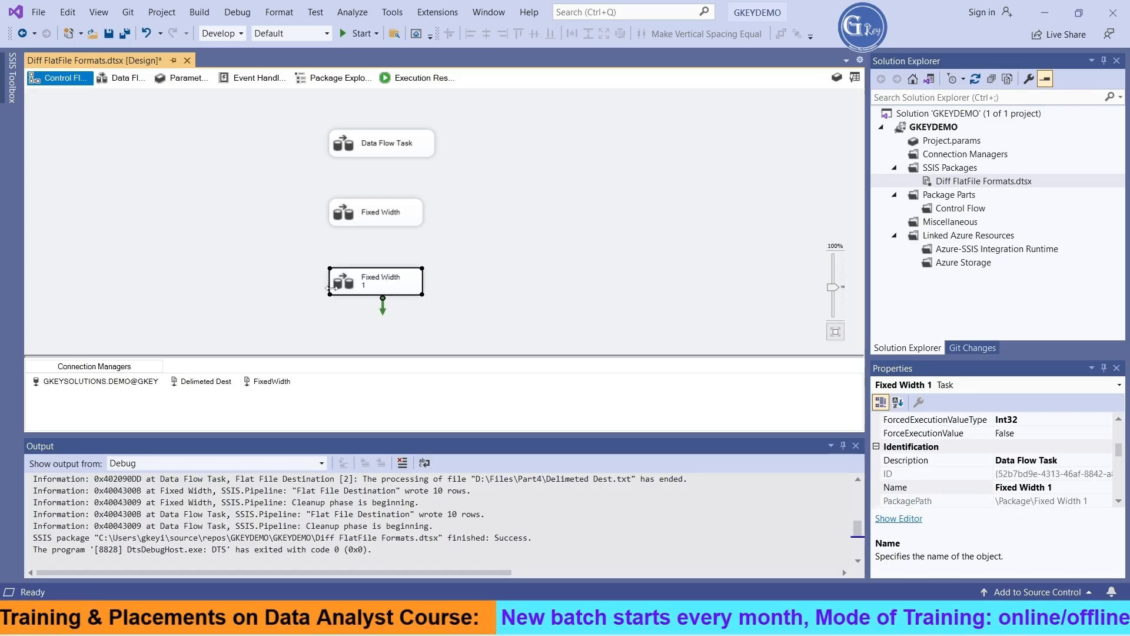
drag(346, 291, 493, 152)
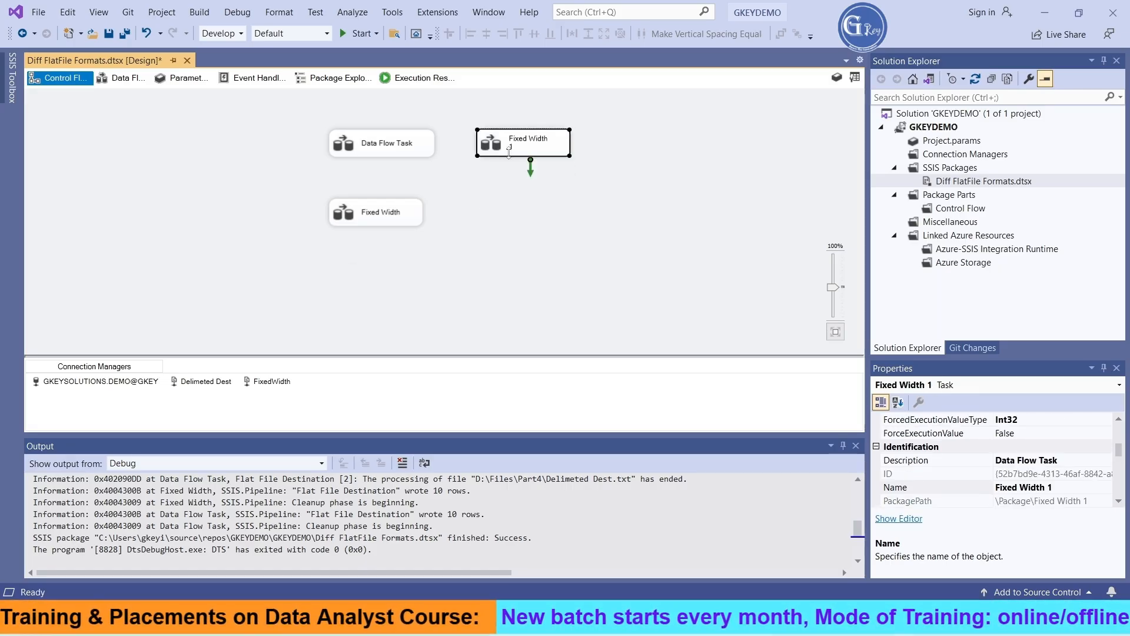
click(509, 152)
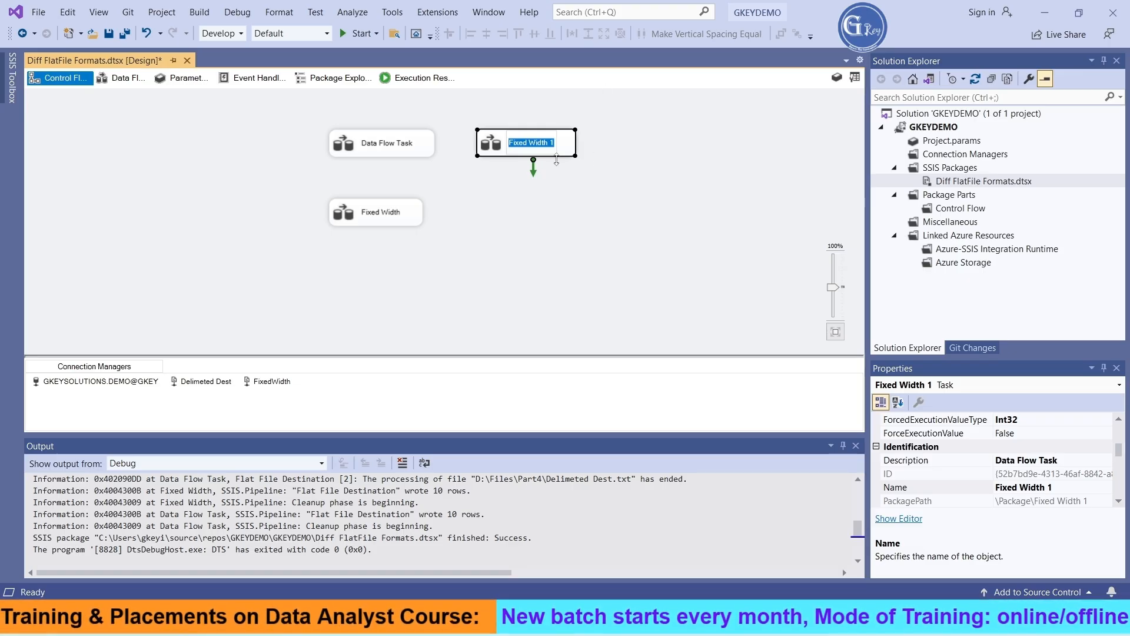
click(613, 179)
click(516, 155)
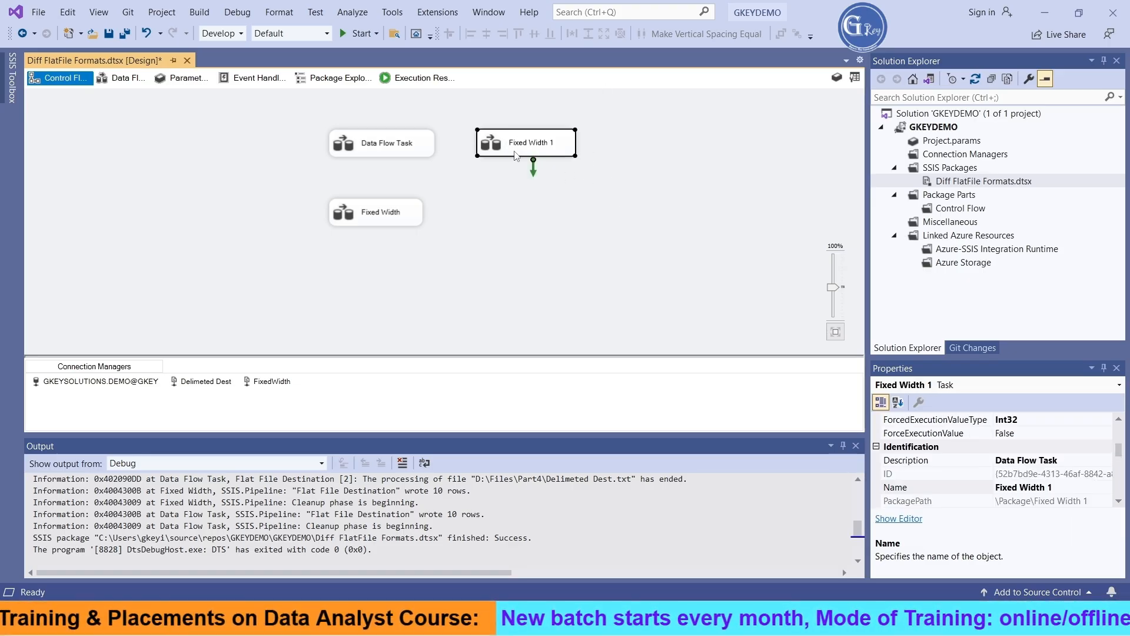
Open the copied data flow task and delete its Flat File Destination
double_click(495, 149)
click(333, 244)
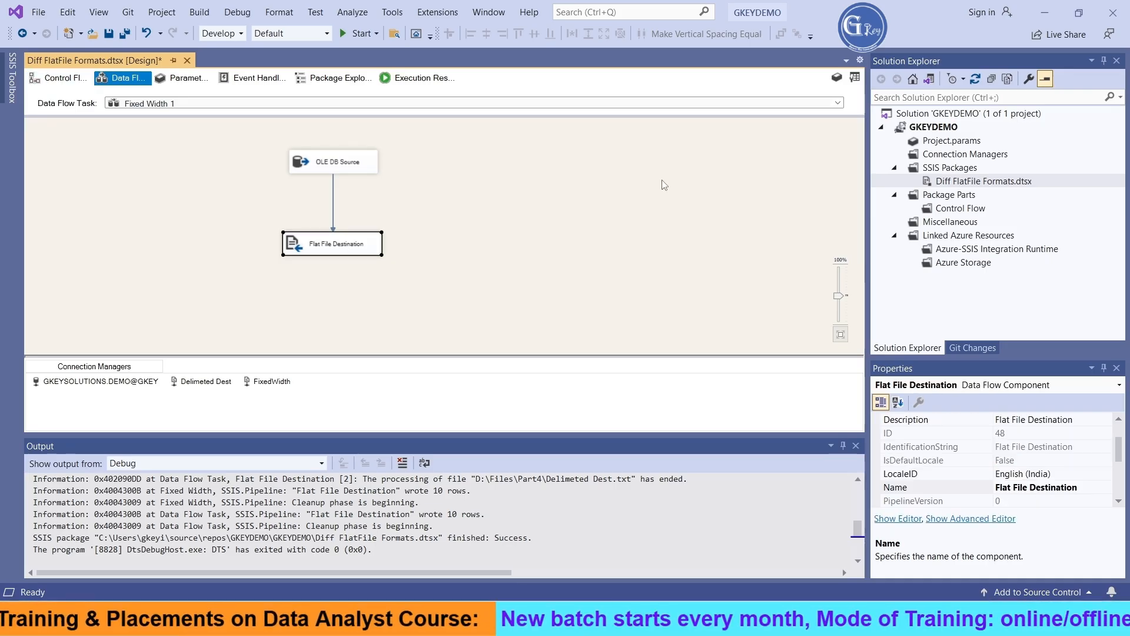
key(Delete)
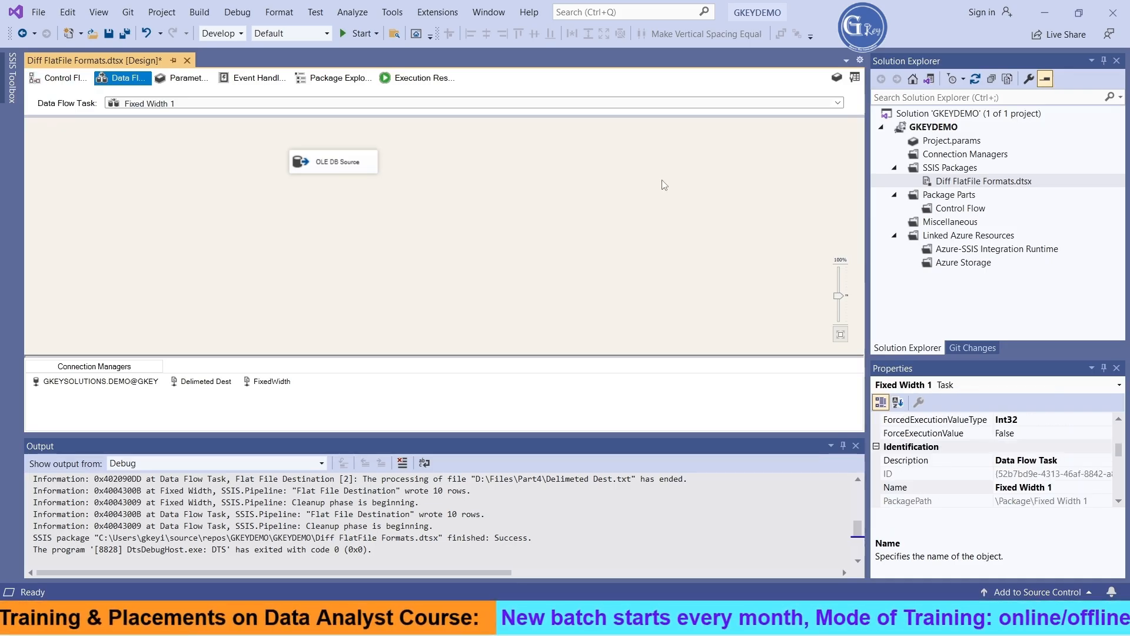
Add a new Flat File Destination below the OLE DB Source and connect the source's data output to it
click(12, 98)
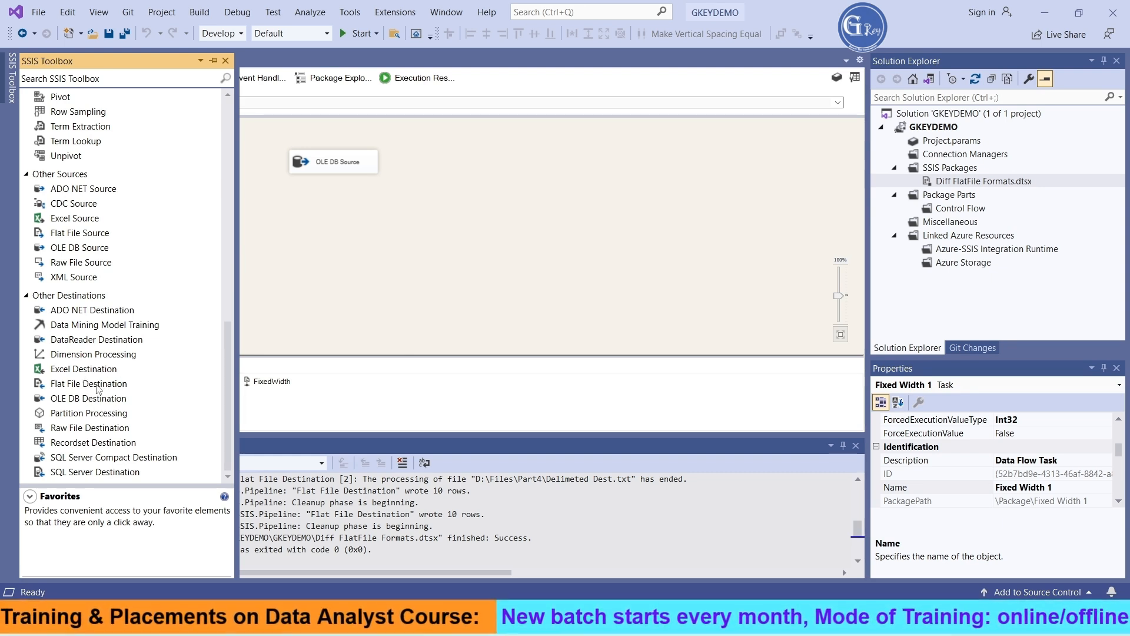
drag(98, 390, 330, 234)
click(339, 168)
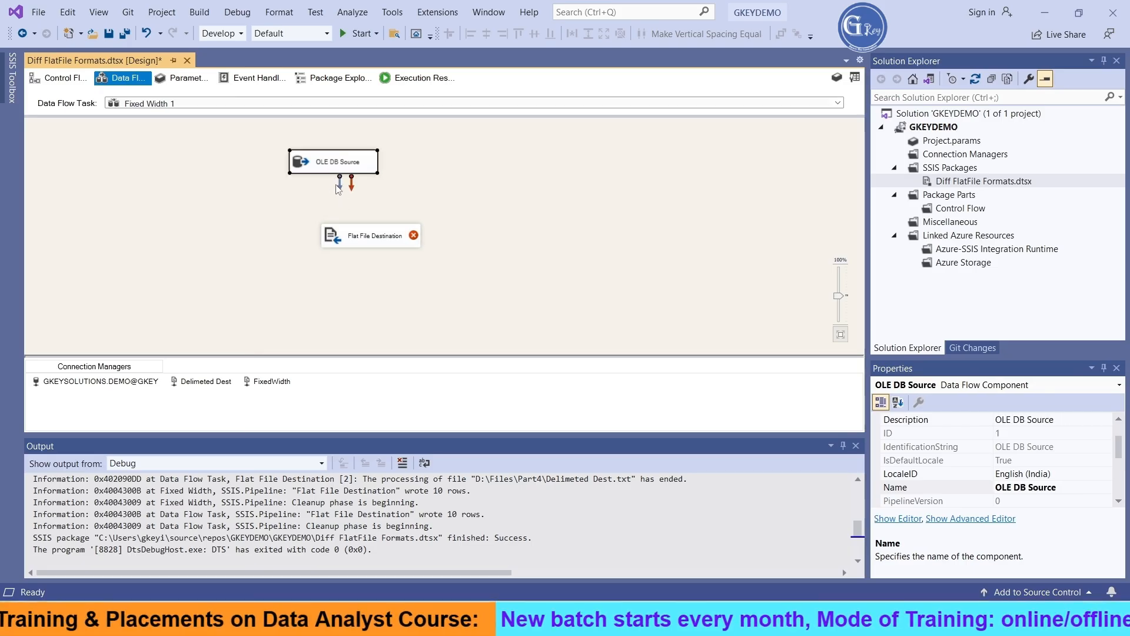
drag(369, 242, 336, 240)
click(333, 166)
drag(341, 187, 335, 235)
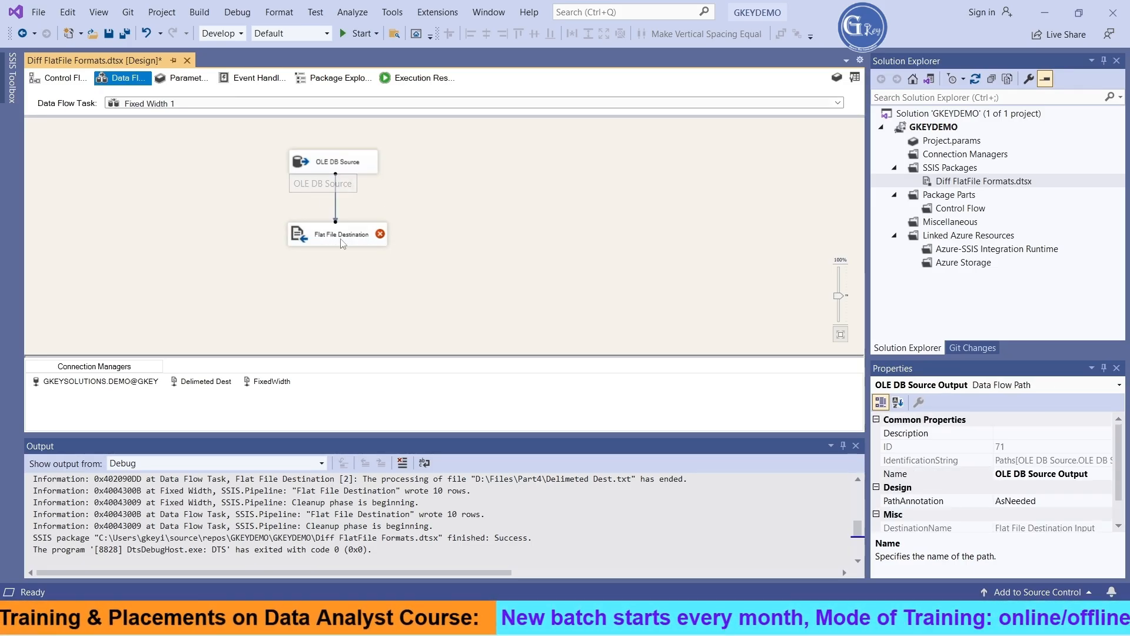
Start a new flat file connection for the destination, using the Fixed width with row delimiters format
double_click(334, 235)
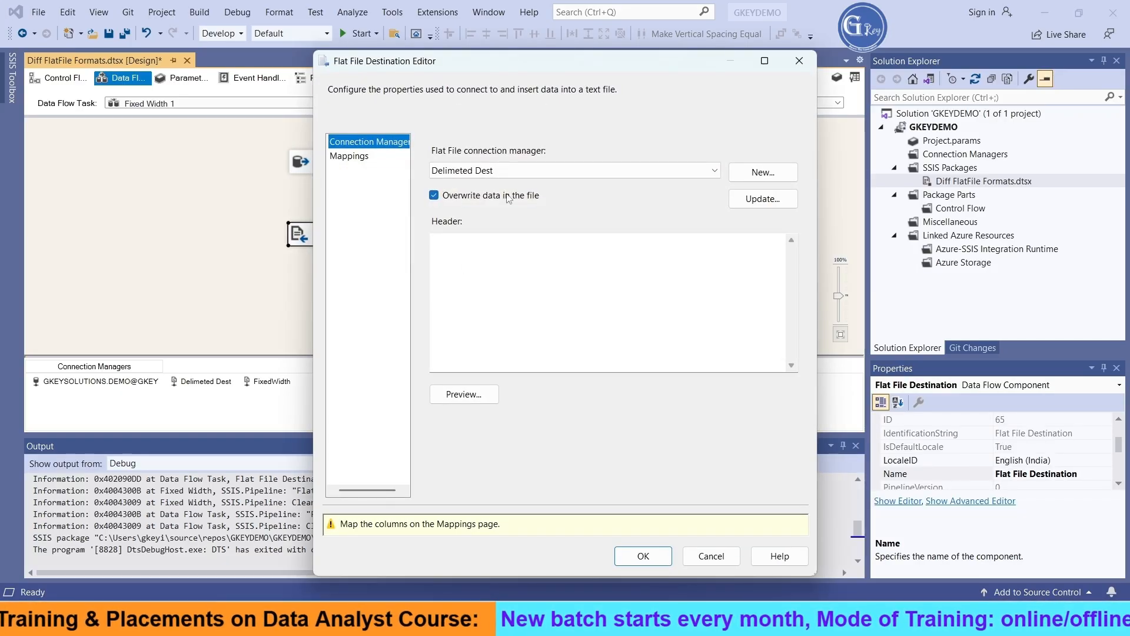
click(760, 172)
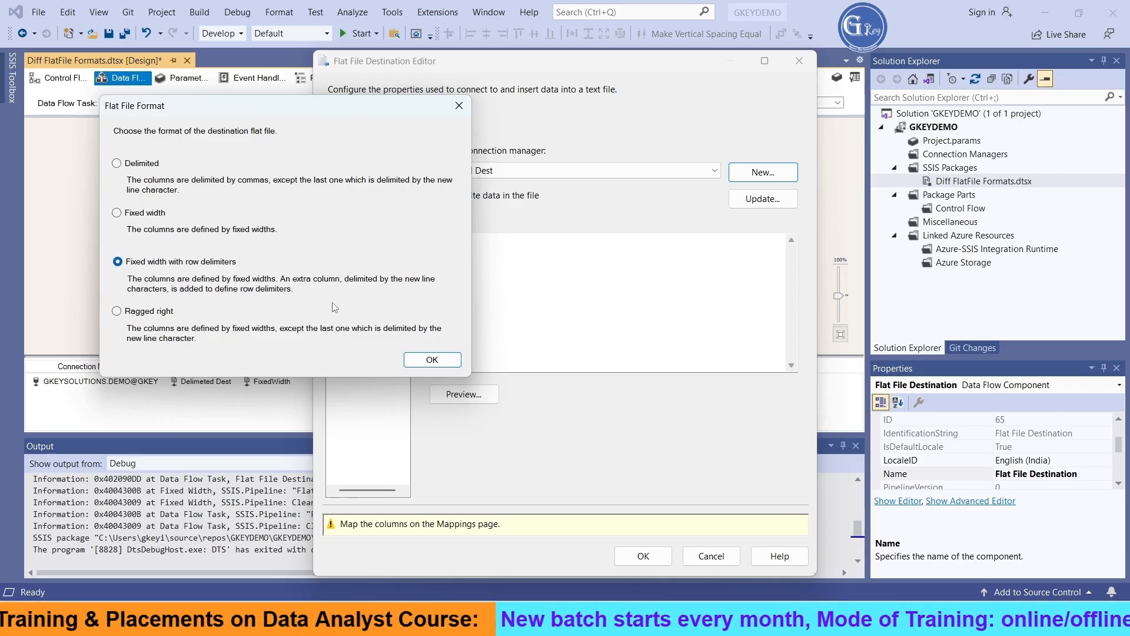
click(432, 360)
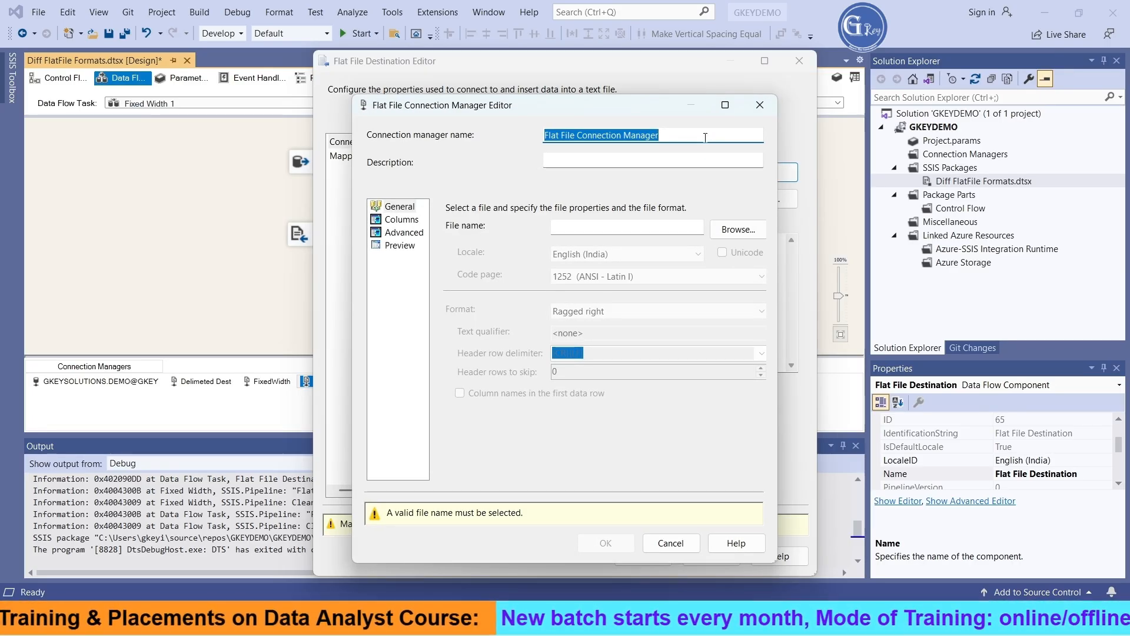
Name the connection manager FixedWithRowdeli and point it to a new text file FixedWithRowdeli.txt created in D:\Files\Part4
text(FixedWithRowdeli)
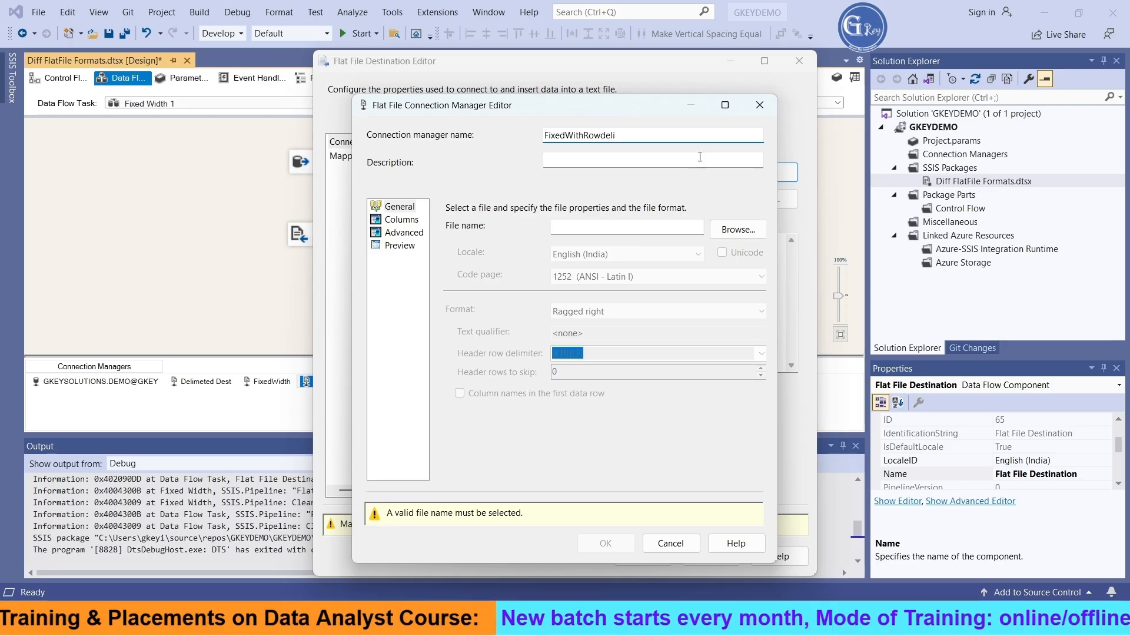
drag(660, 134, 488, 158)
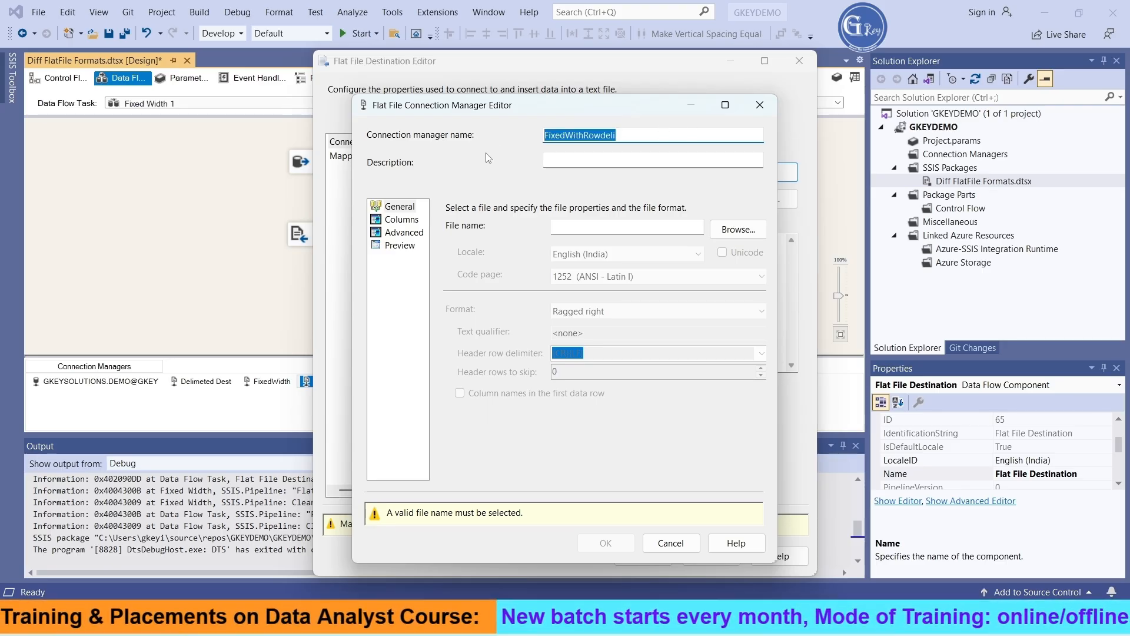
click(744, 231)
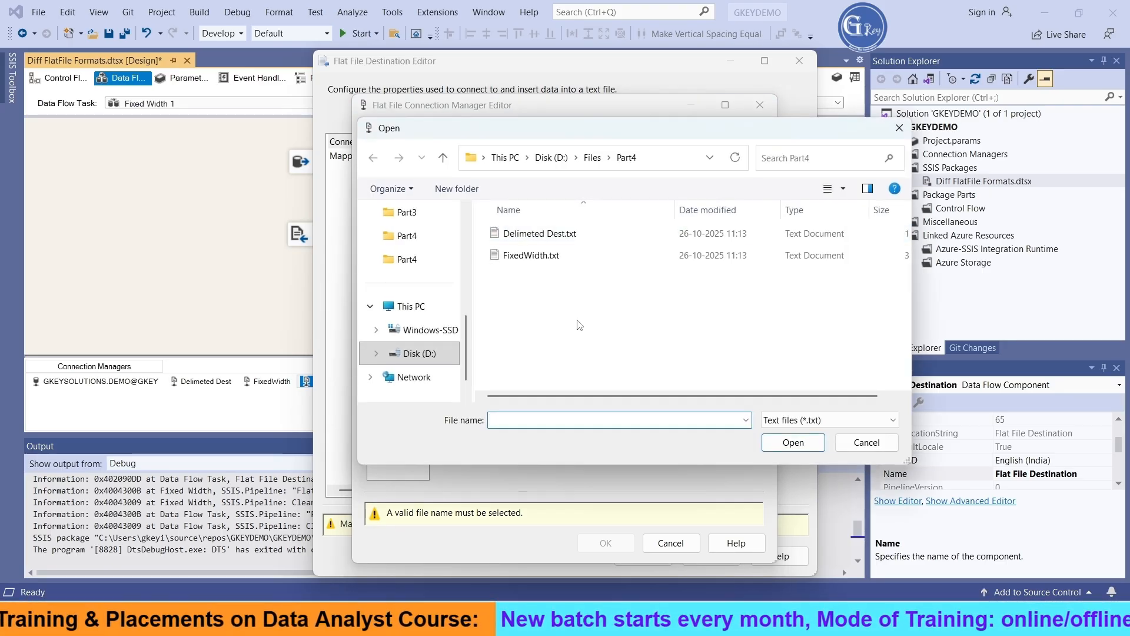
right_click(579, 325)
mouse_move(639, 512)
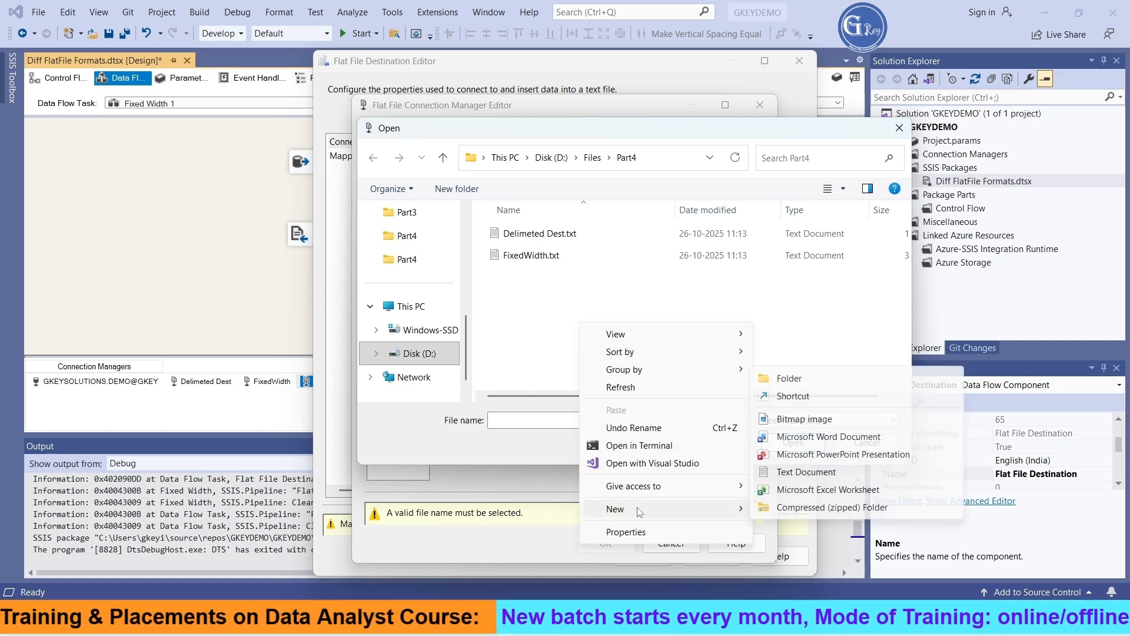
click(807, 472)
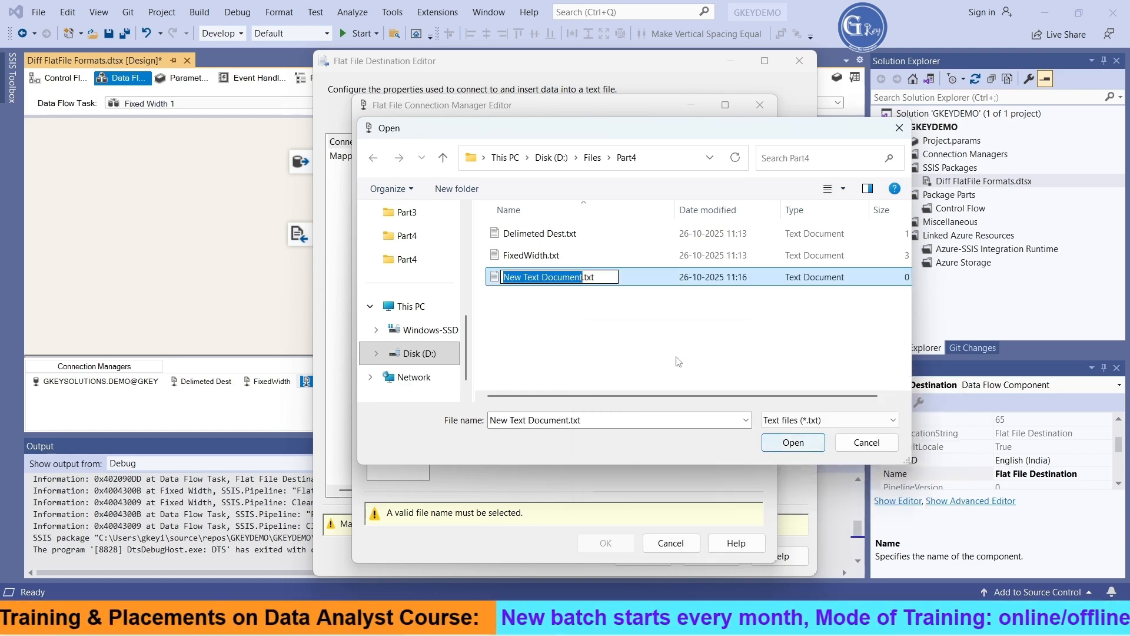
text(FixedWithRowdeli)
key(Return)
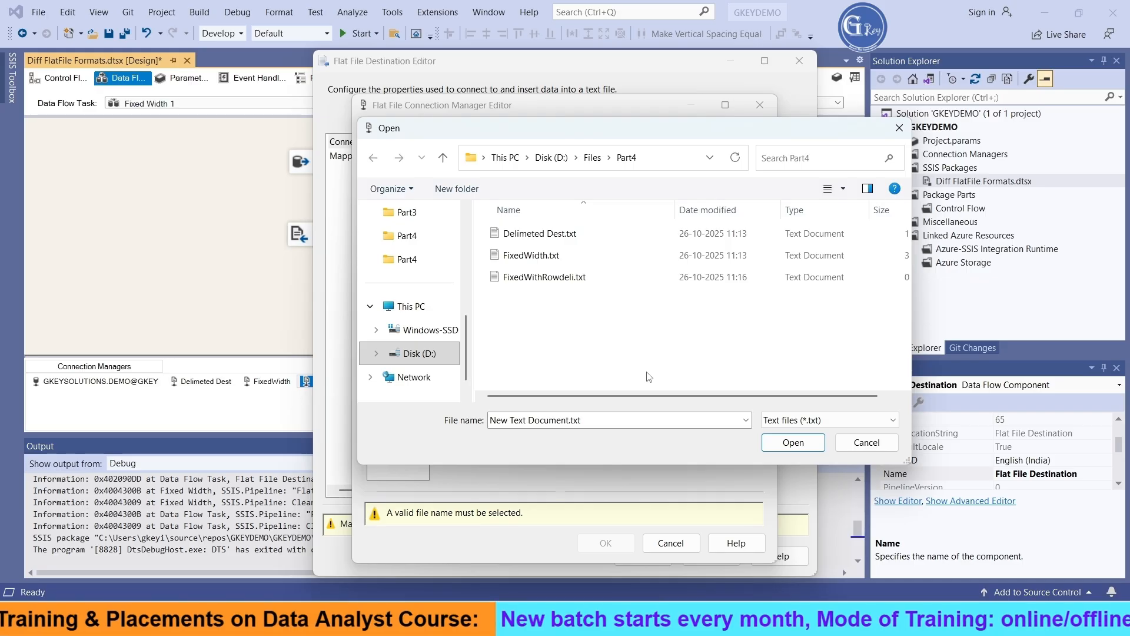
click(518, 277)
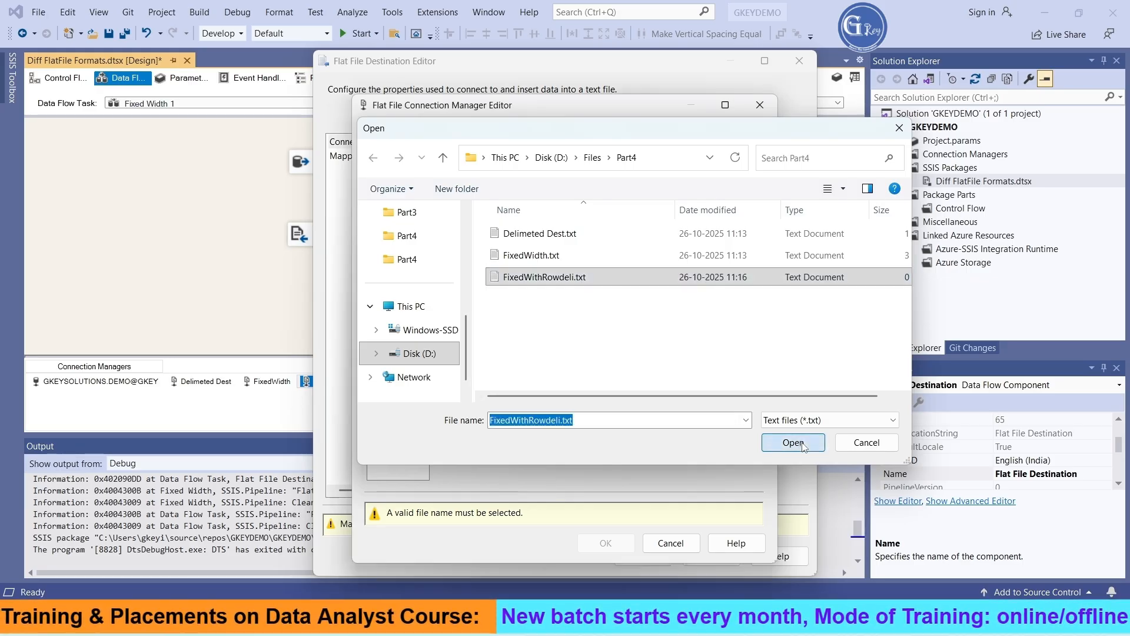
click(803, 444)
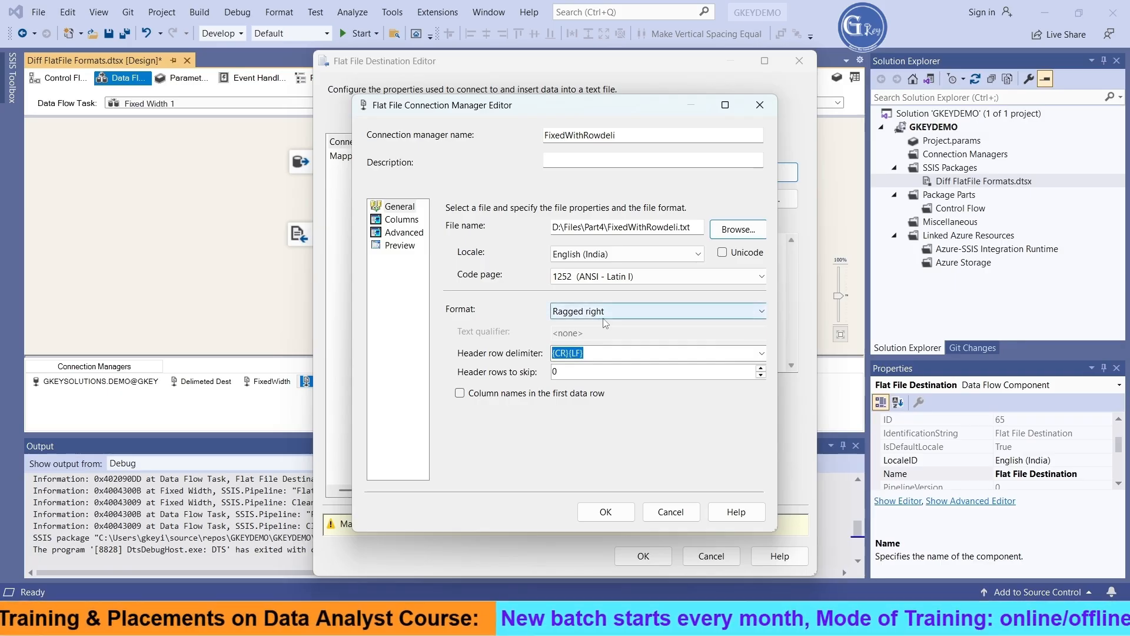
Review the connection's columns, advanced properties and preview, accept the connection, and confirm the destination with its automatic column mappings
click(402, 219)
click(404, 232)
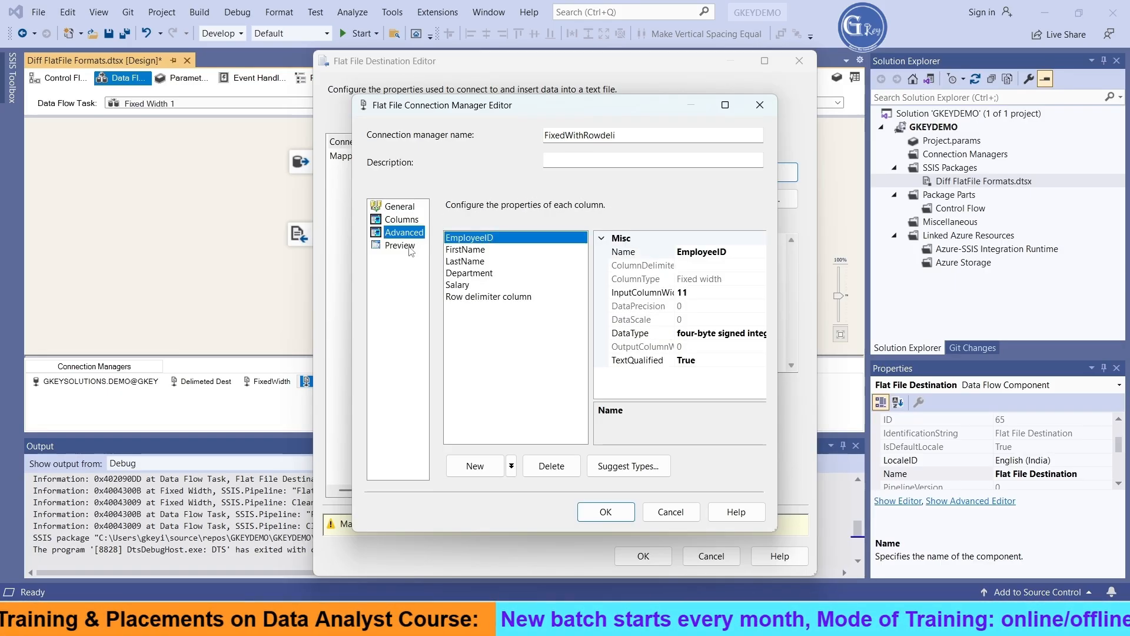
click(399, 245)
click(399, 206)
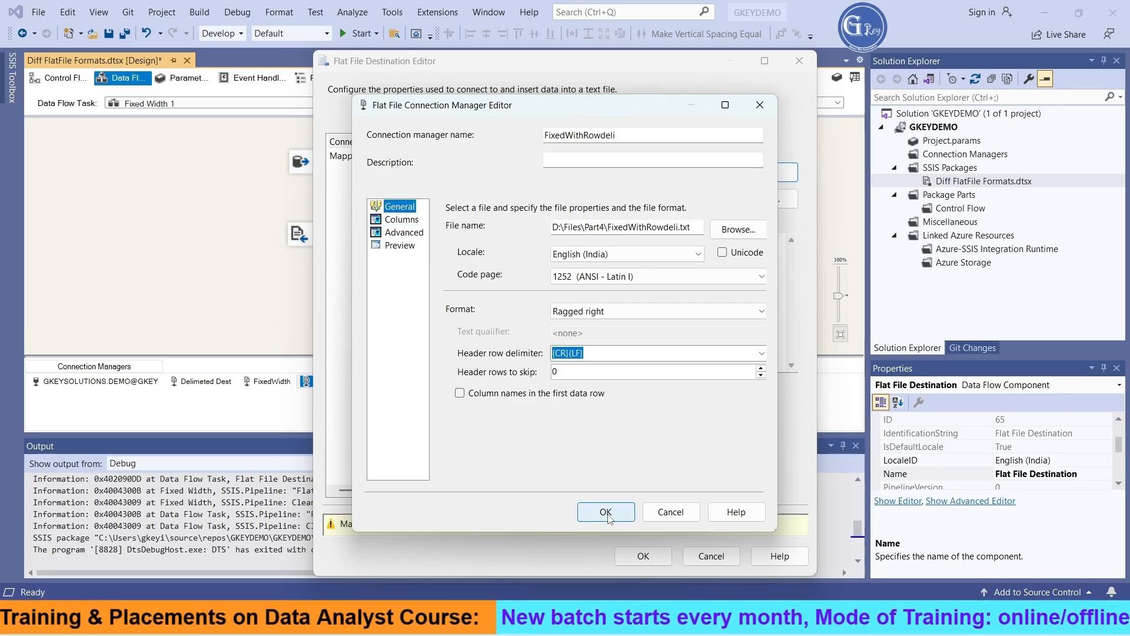
click(607, 512)
click(356, 165)
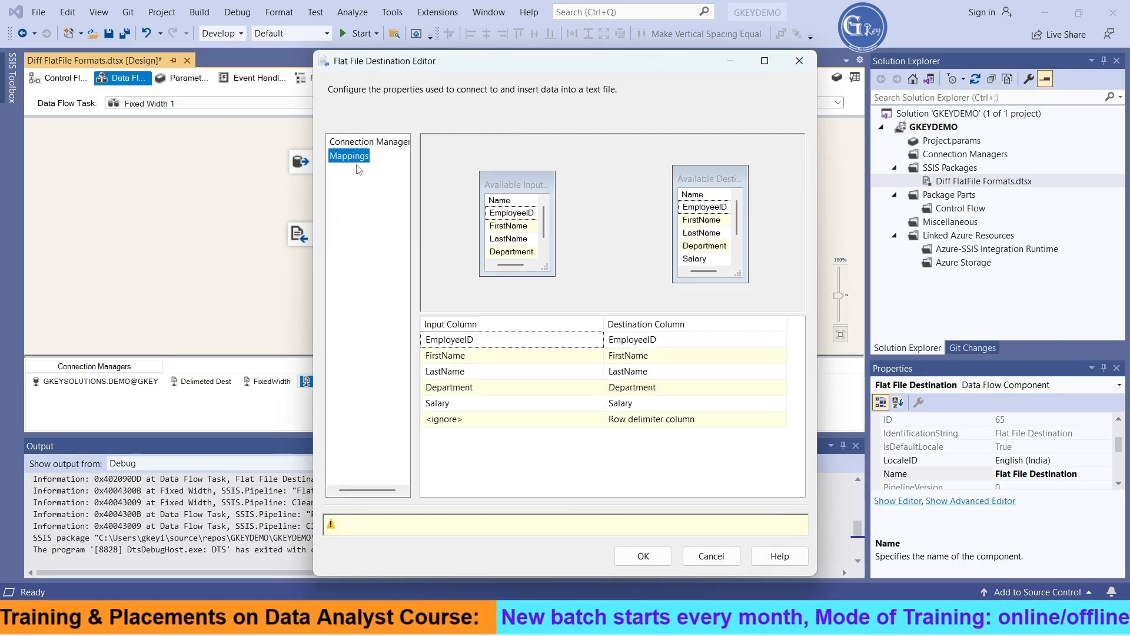
click(647, 556)
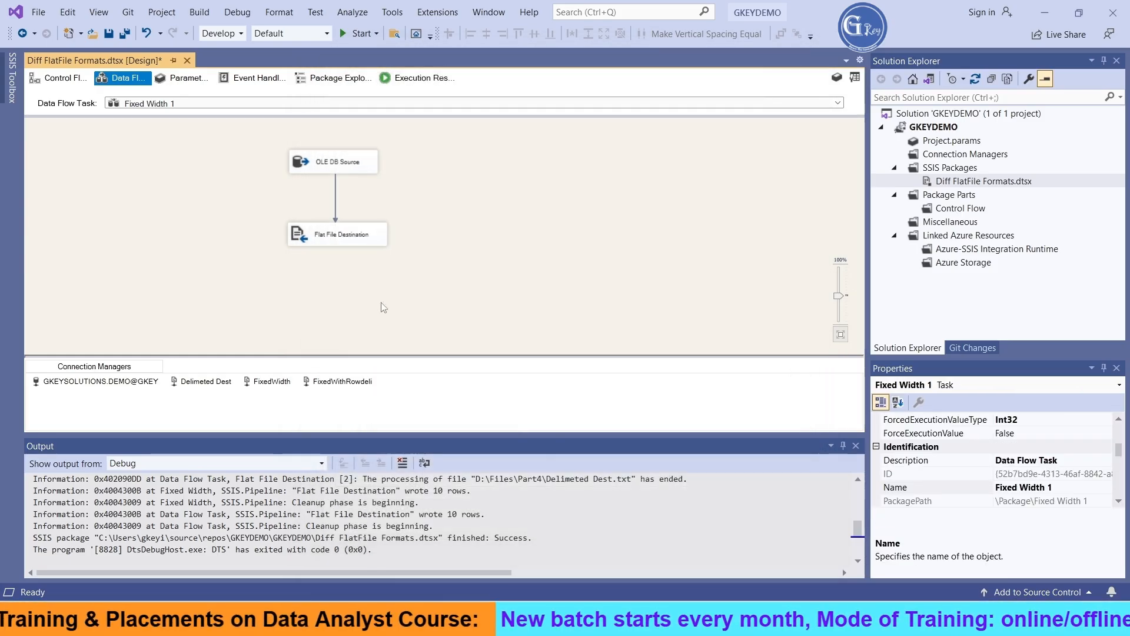
Run the package and open the exported FixedWithRowdeli.txt from the Part4 folder in File Explorer
click(353, 33)
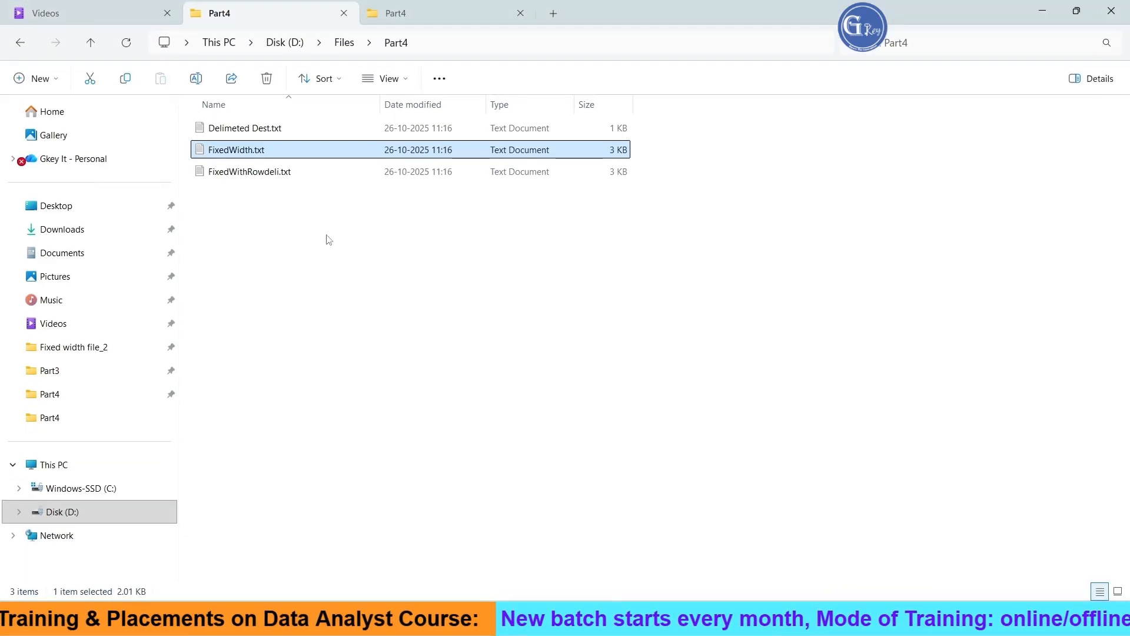
double_click(253, 171)
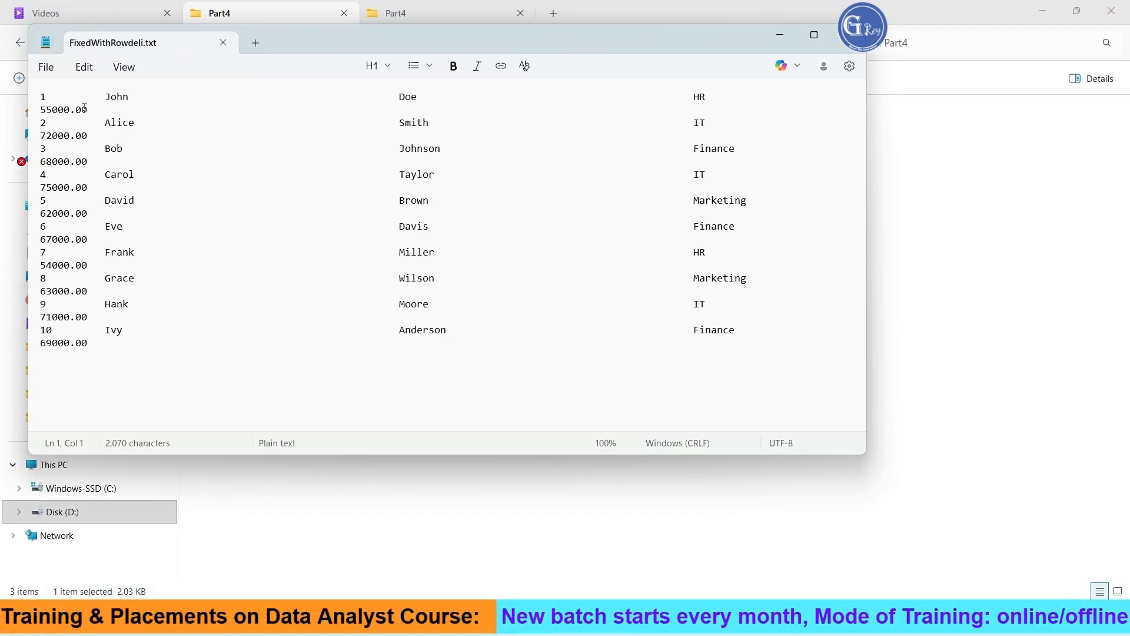